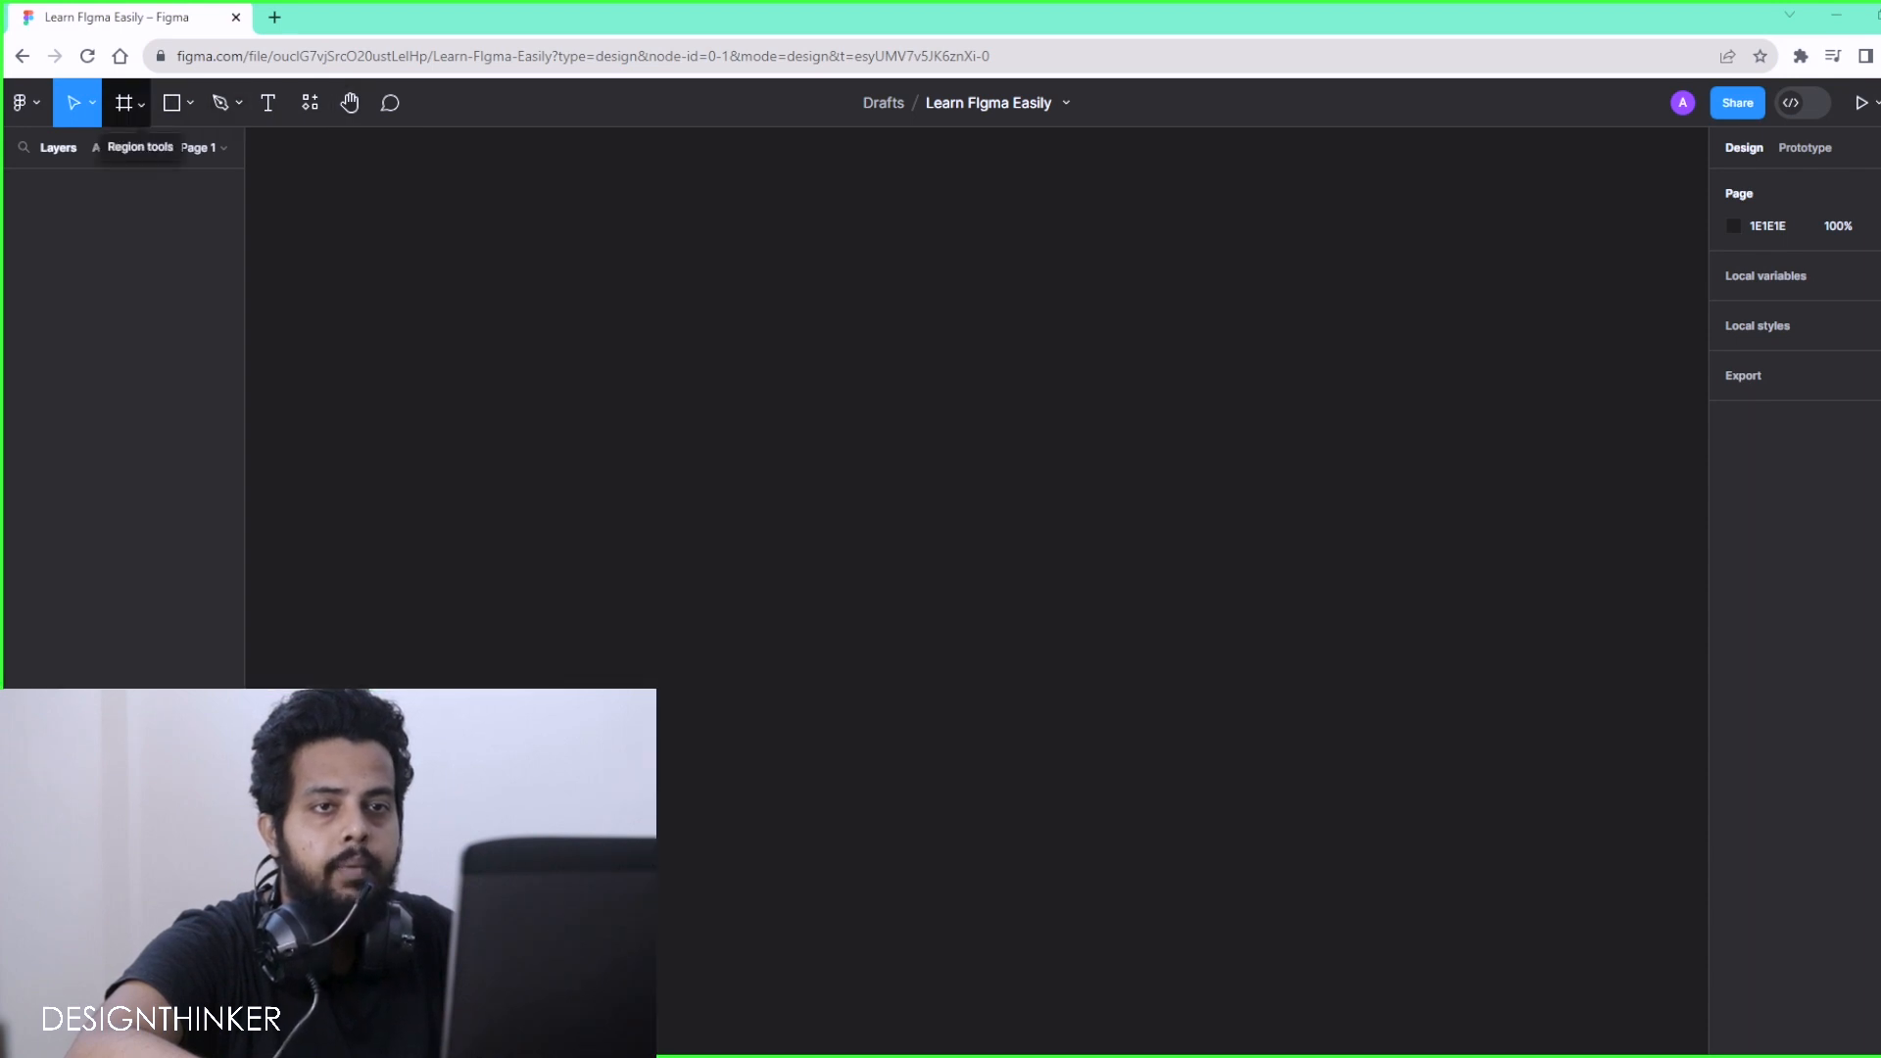
Start the Frame tool and examine the Phone, Tablet and Desktop groups of preset frame sizes
left_click(141, 102)
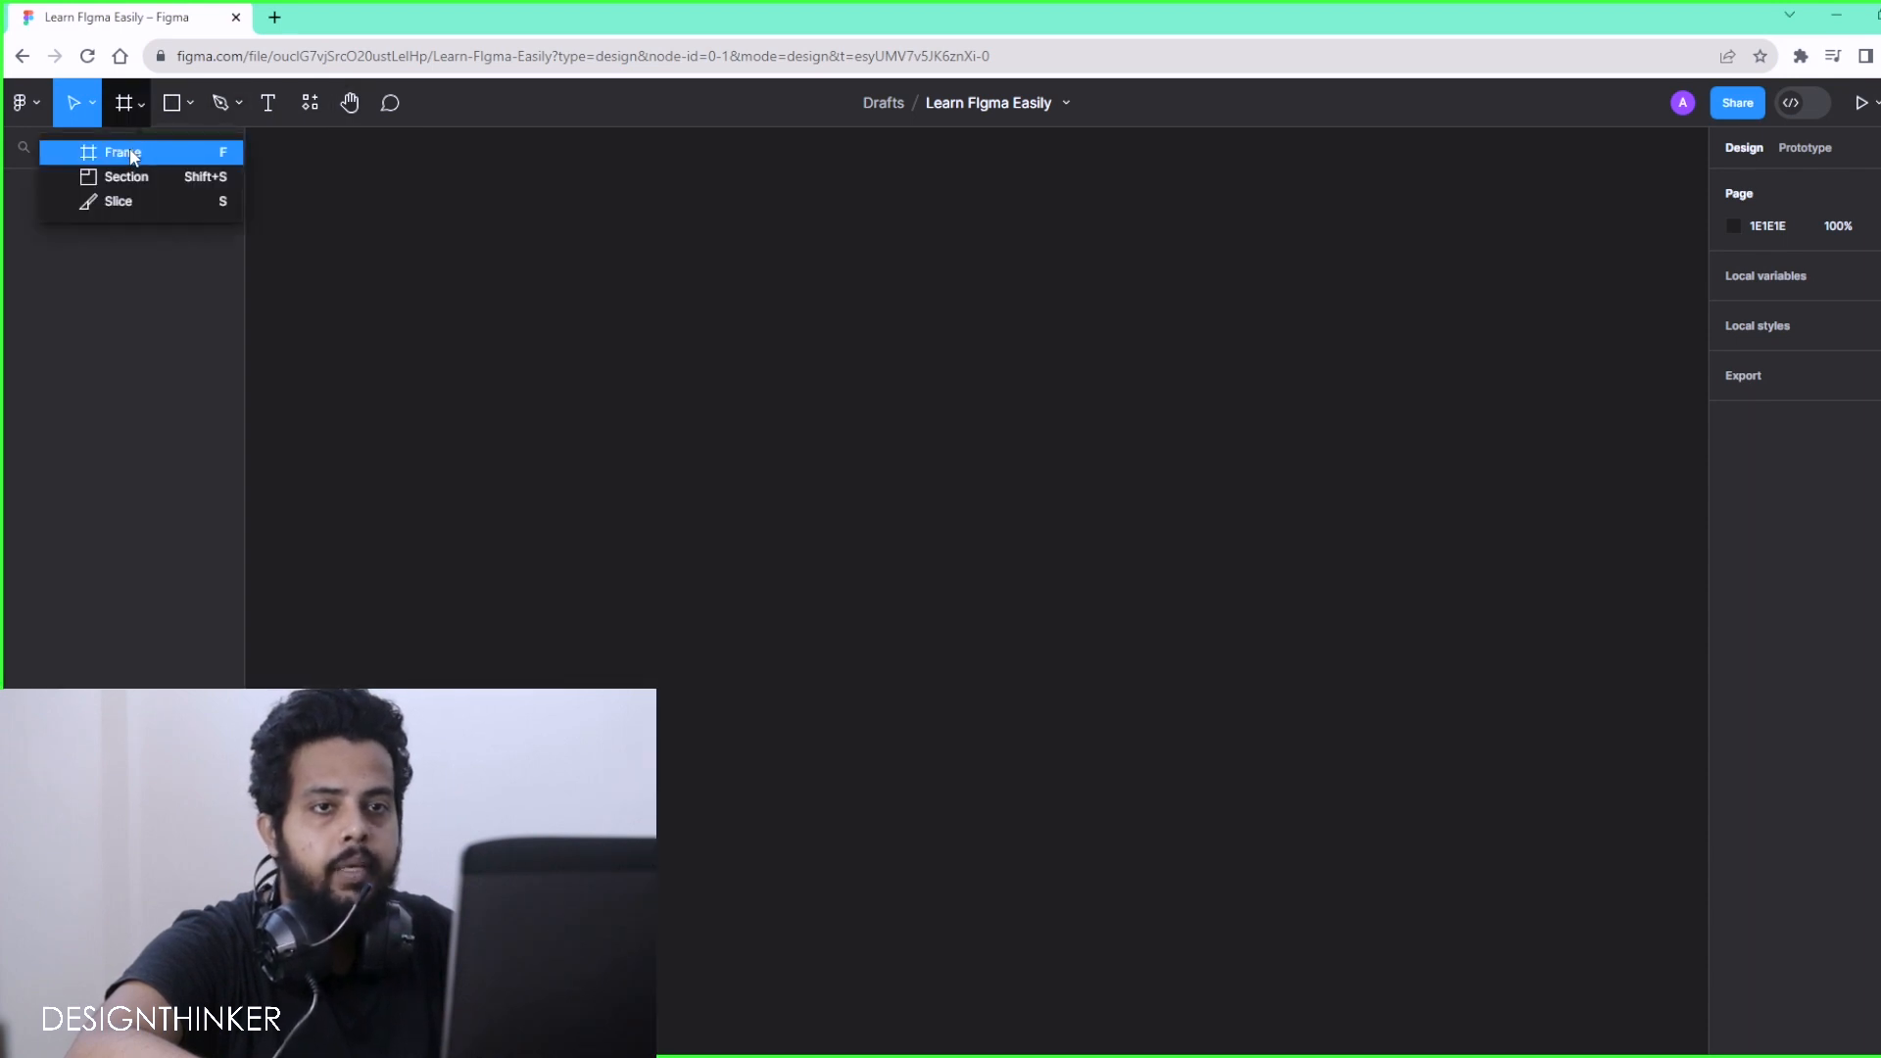
left_click(132, 155)
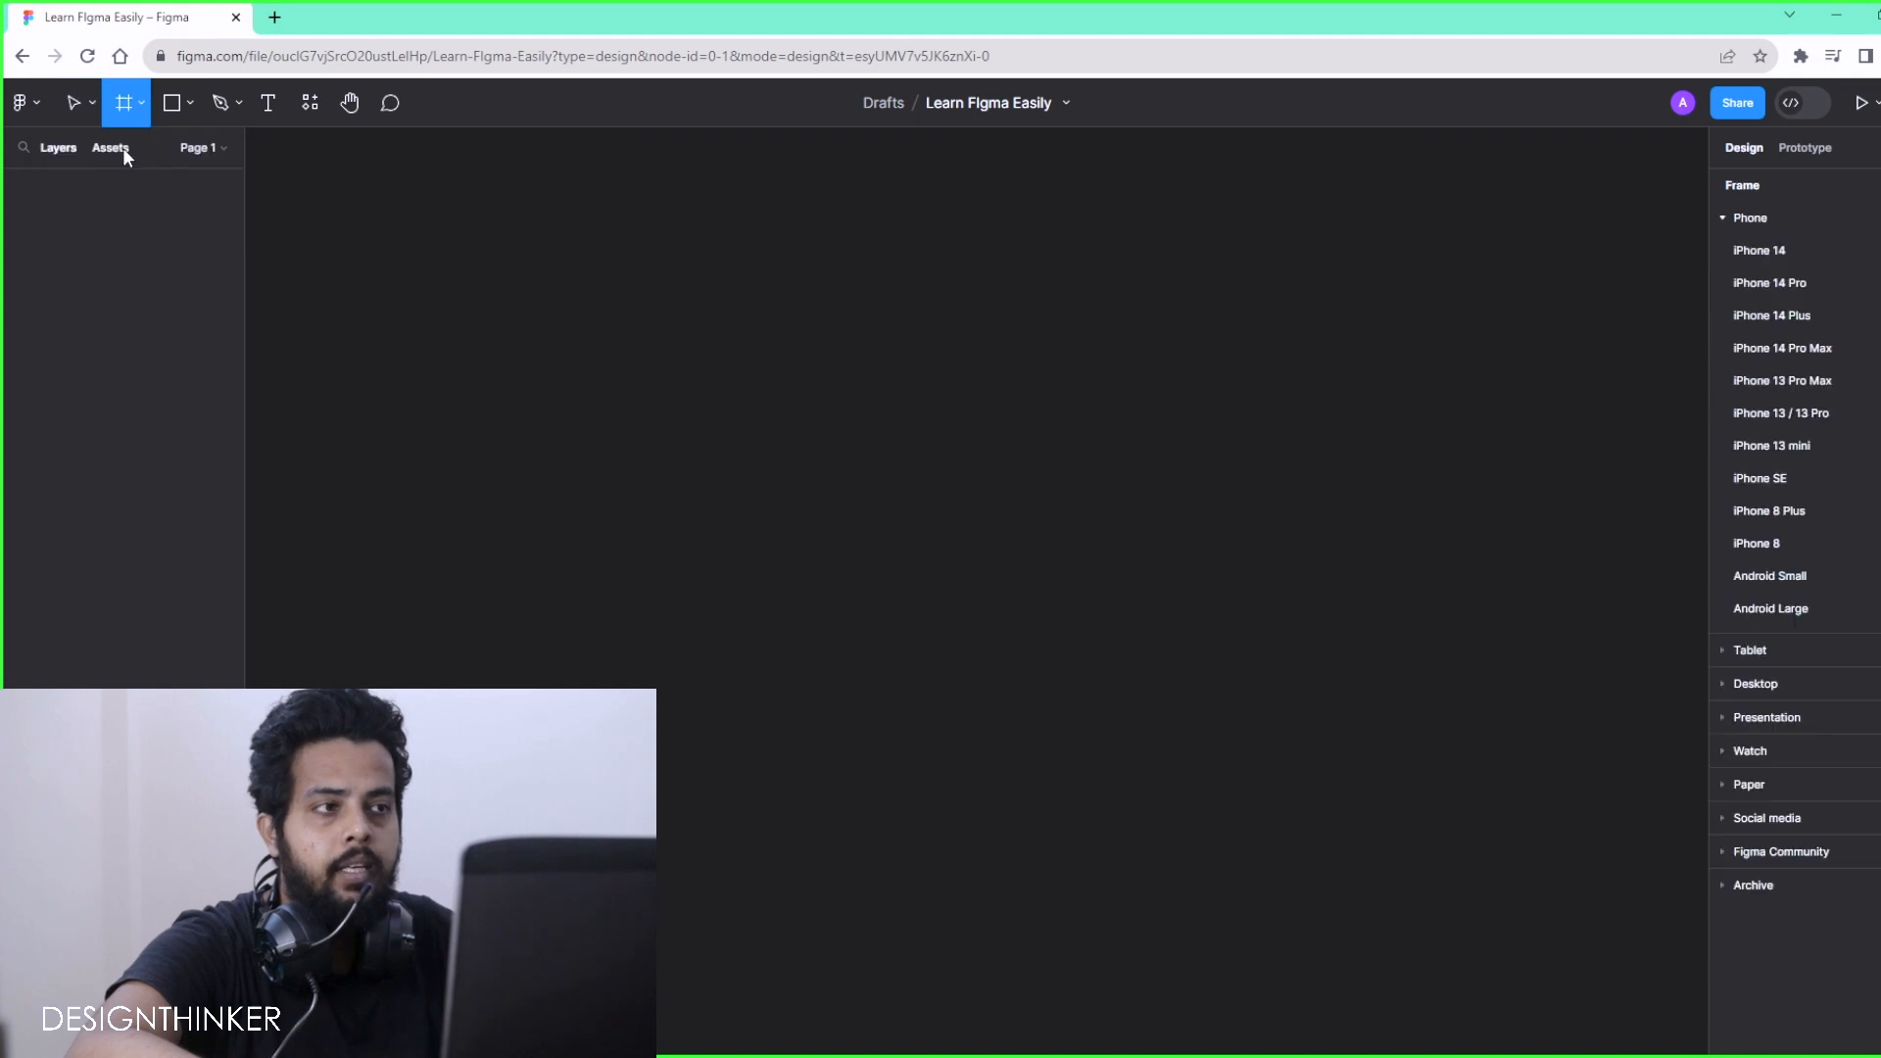
left_click(1723, 218)
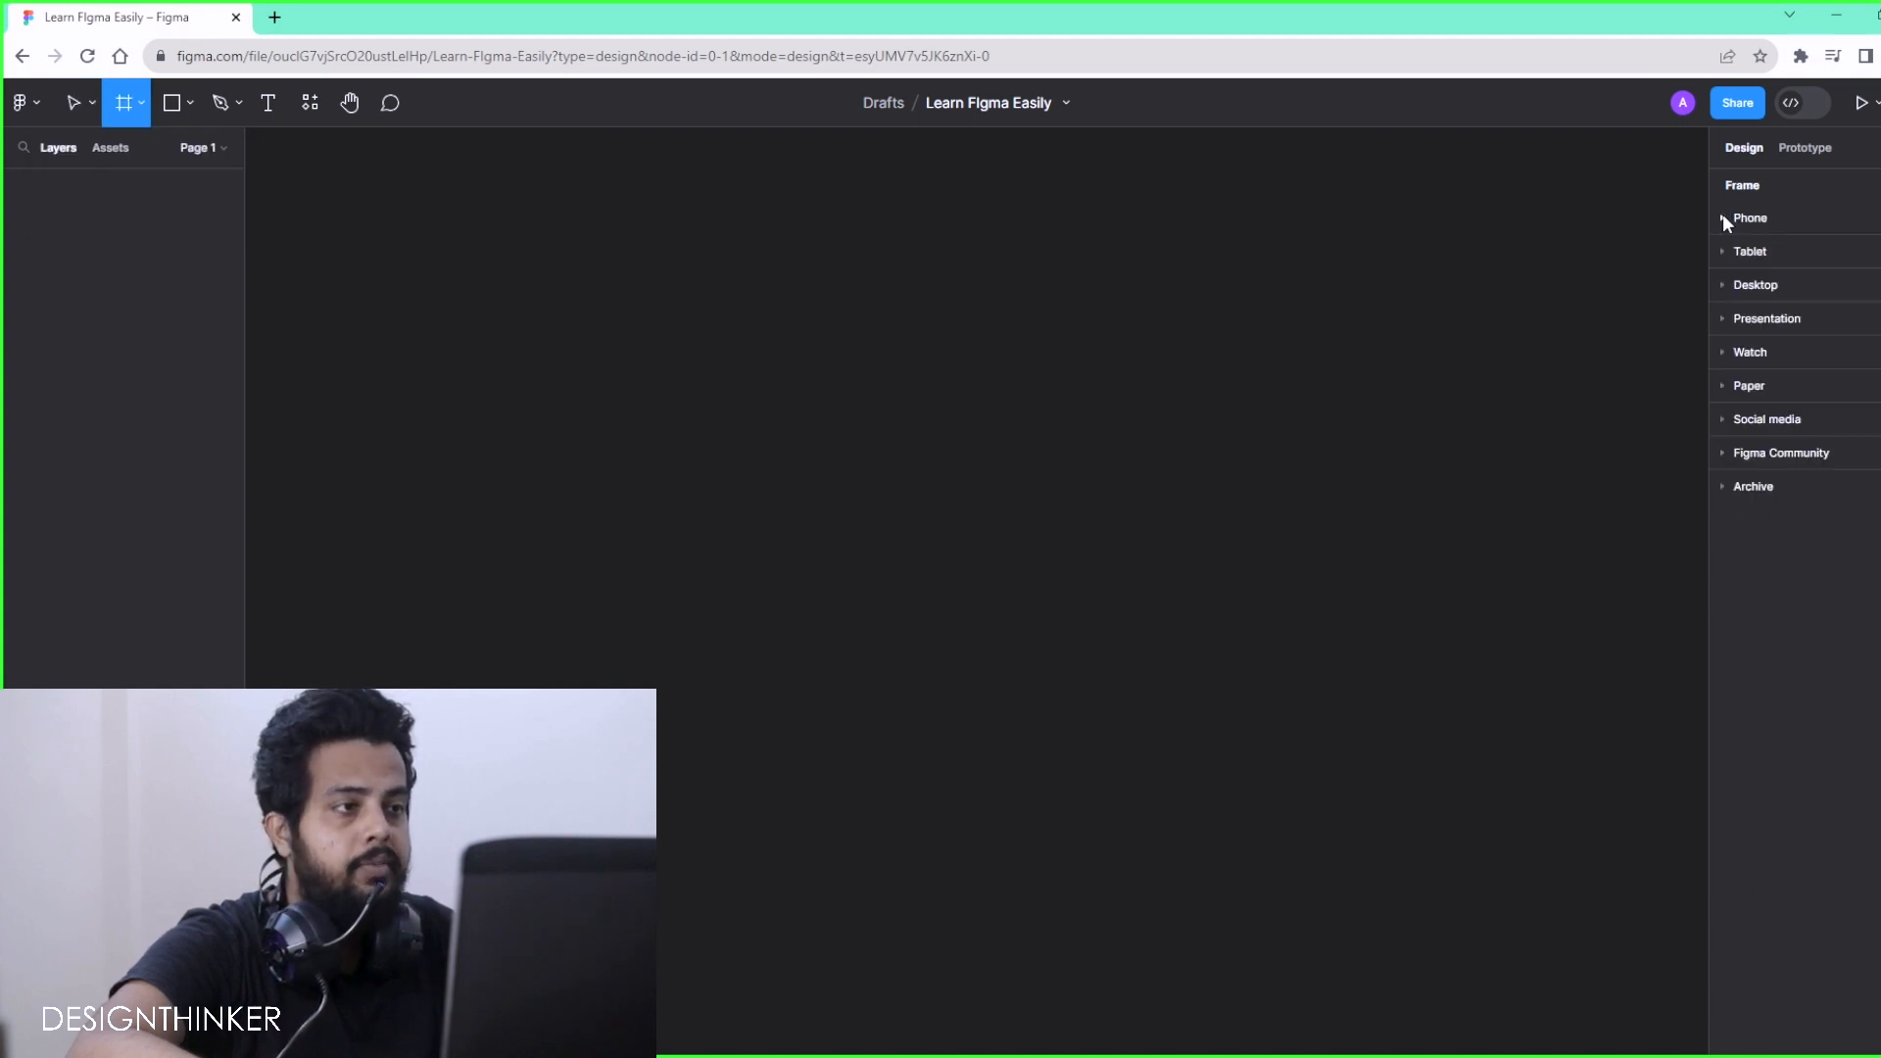
left_click(1722, 216)
left_click(1723, 219)
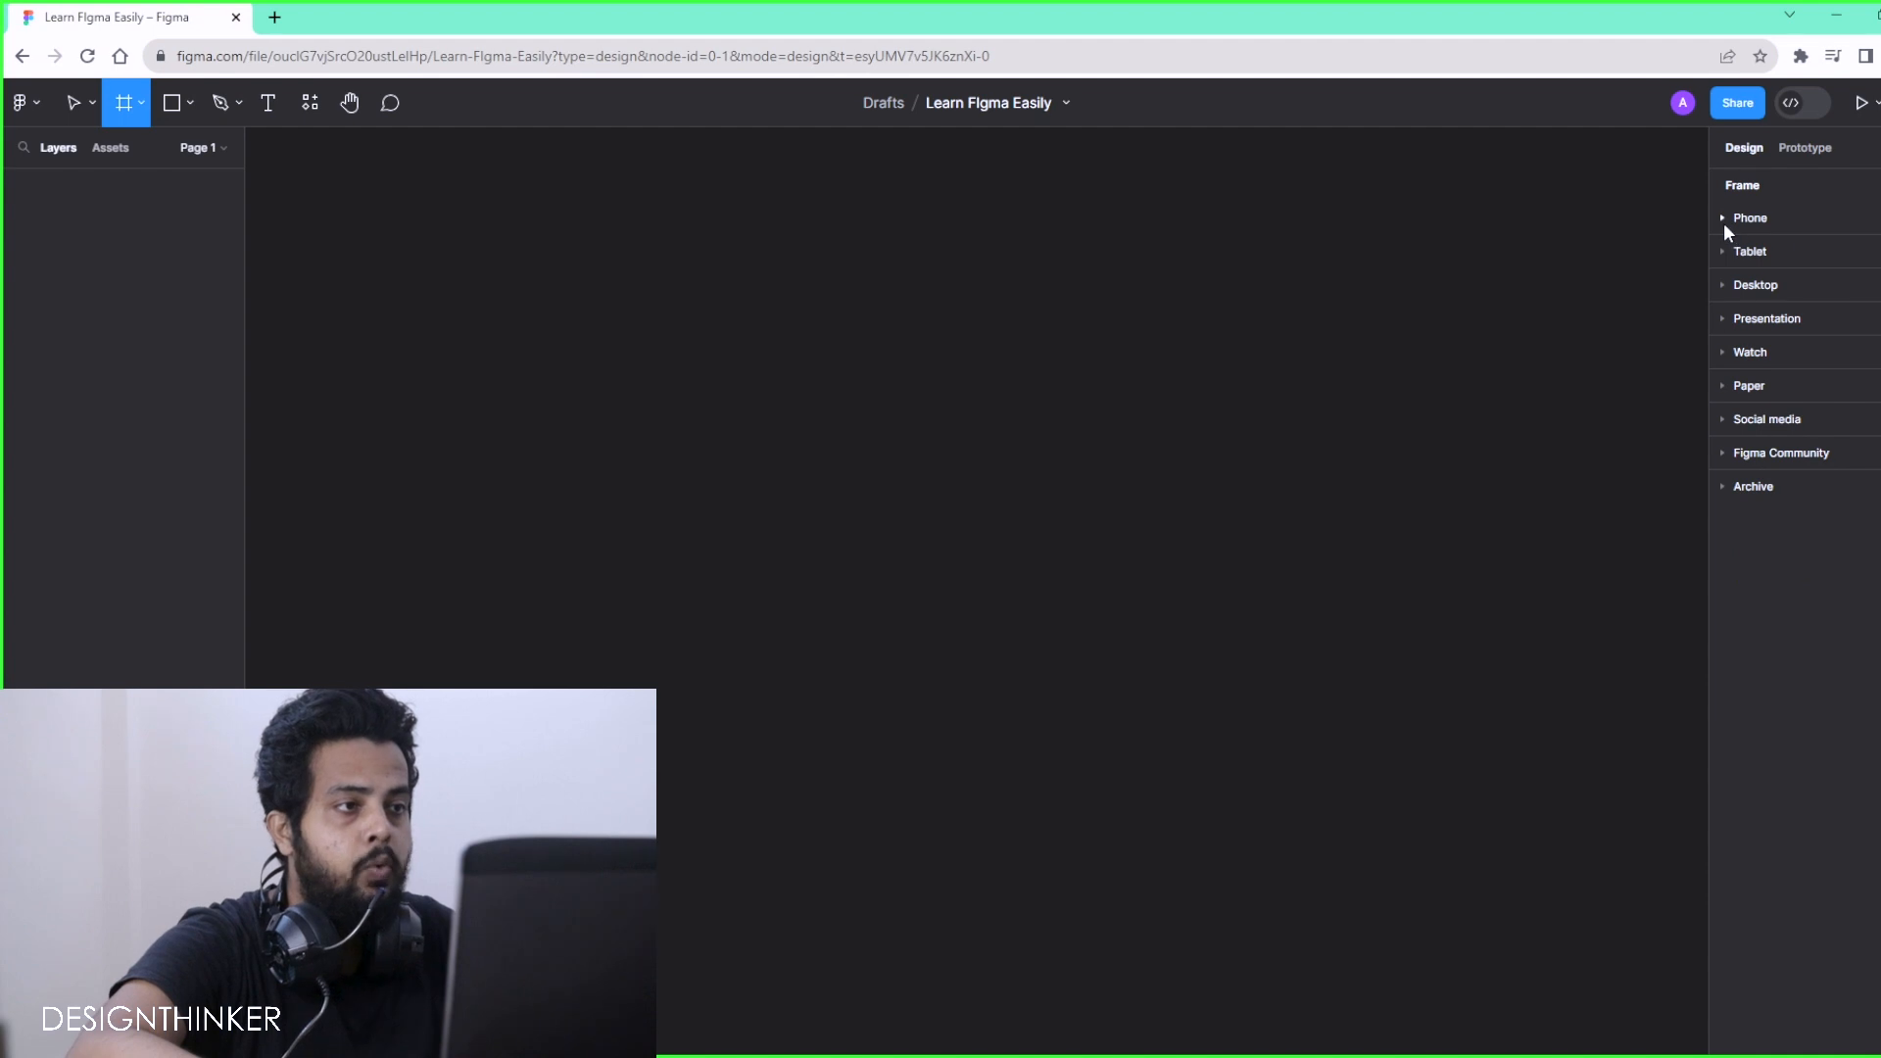
left_click(1723, 220)
left_click(1720, 217)
left_click(1724, 249)
left_click(1724, 249)
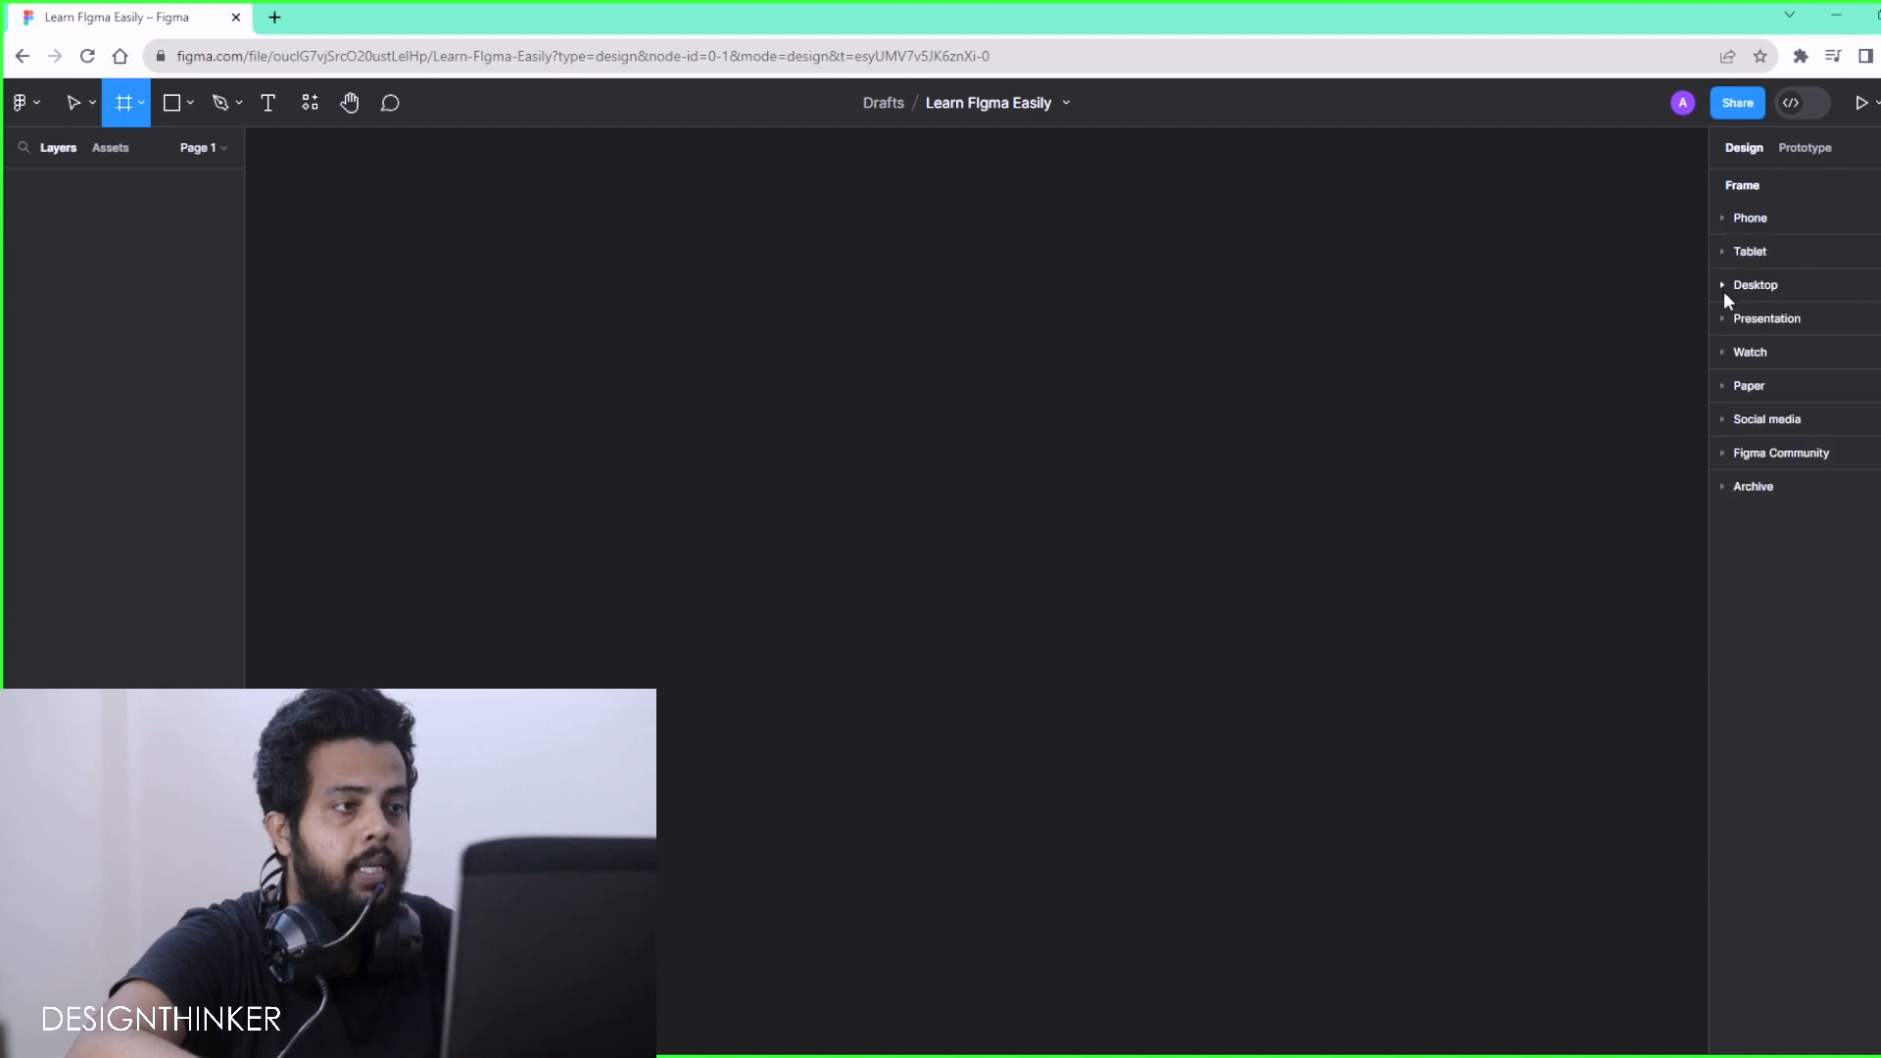
left_click(1724, 286)
left_click(1724, 285)
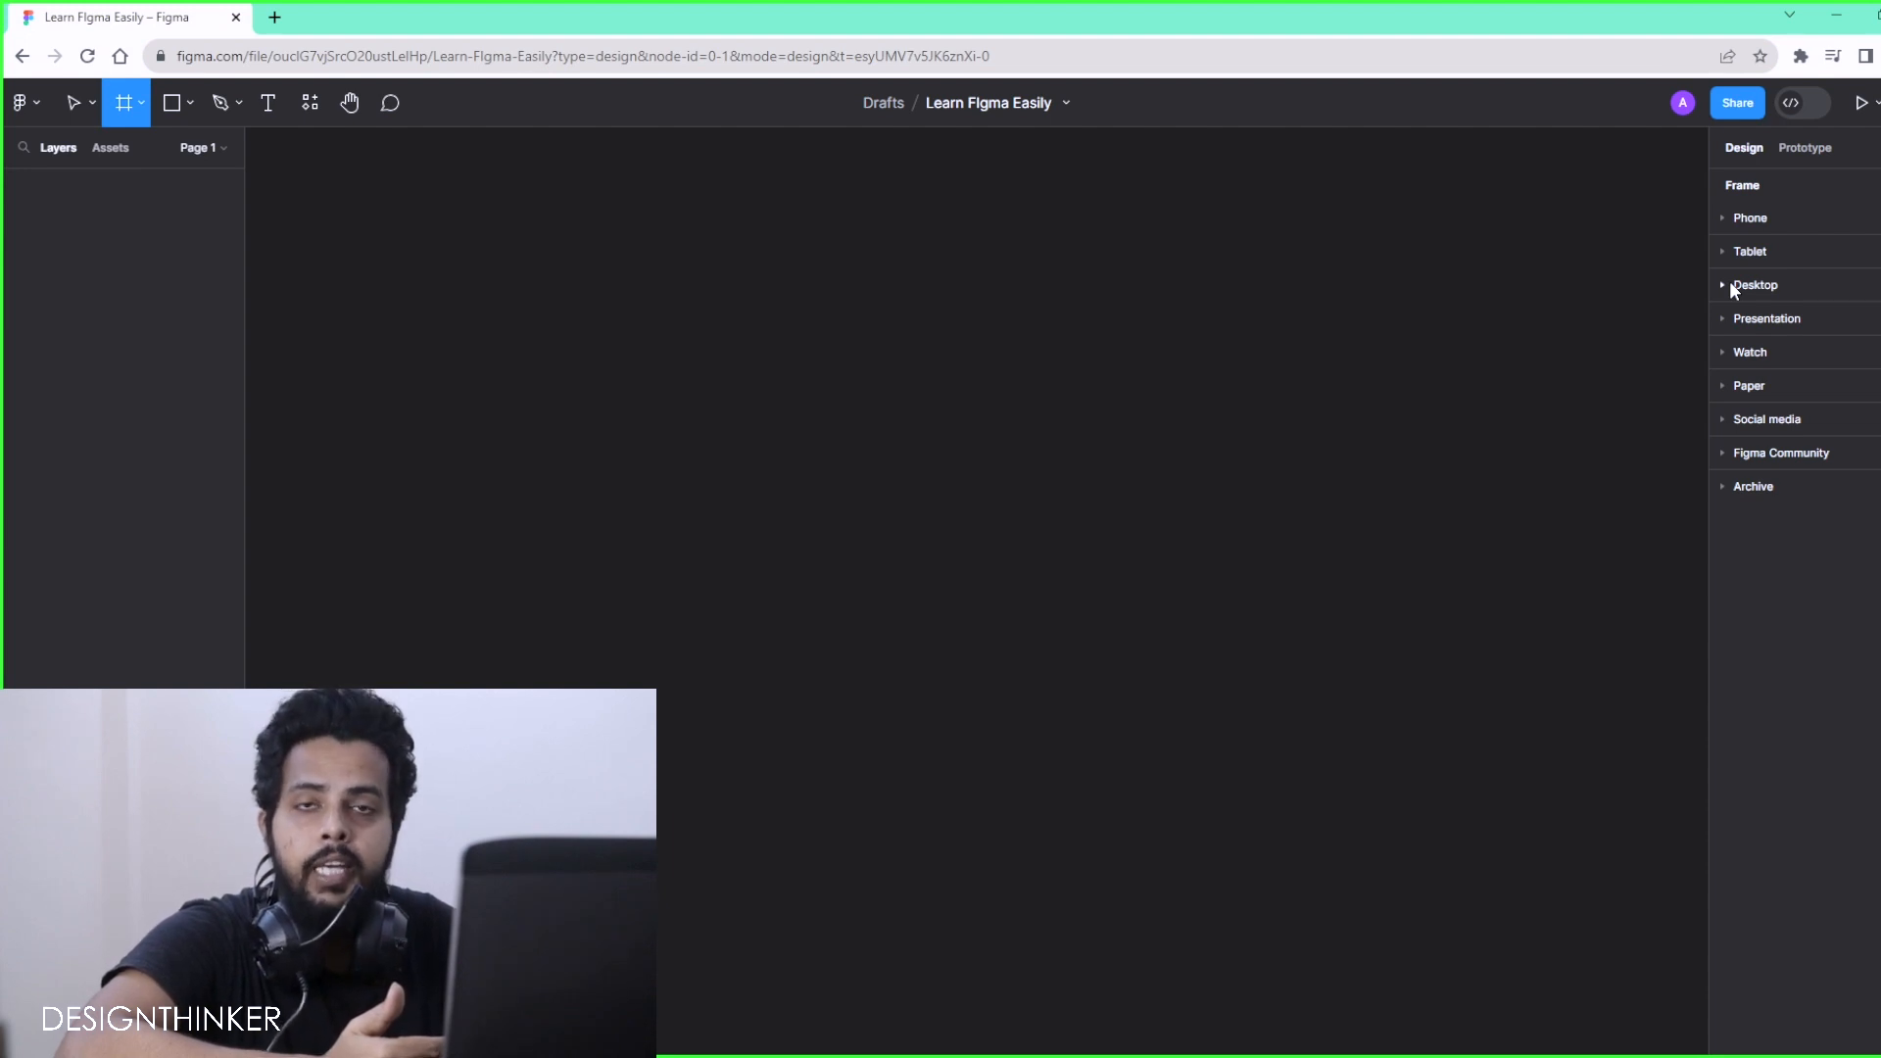
Create a frame from the Android Large phone preset
left_click(1726, 220)
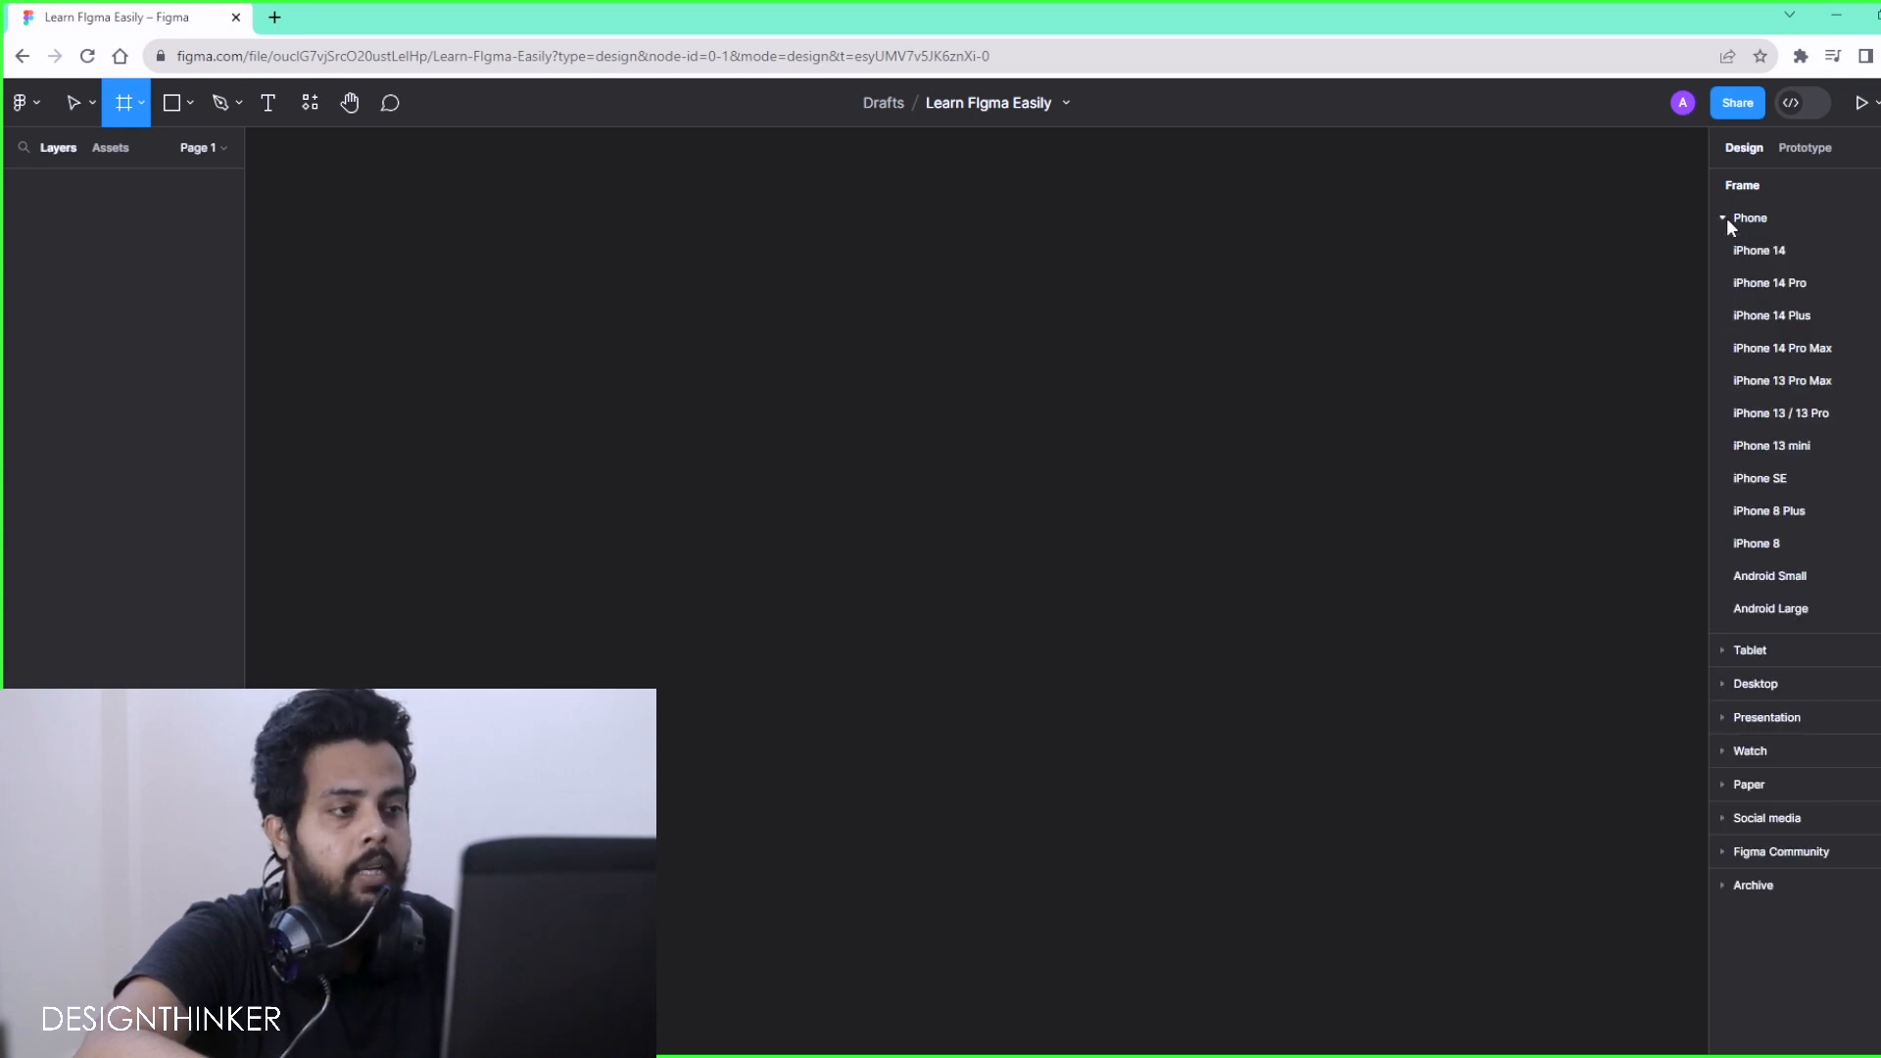
left_click(1820, 608)
left_click(1251, 349)
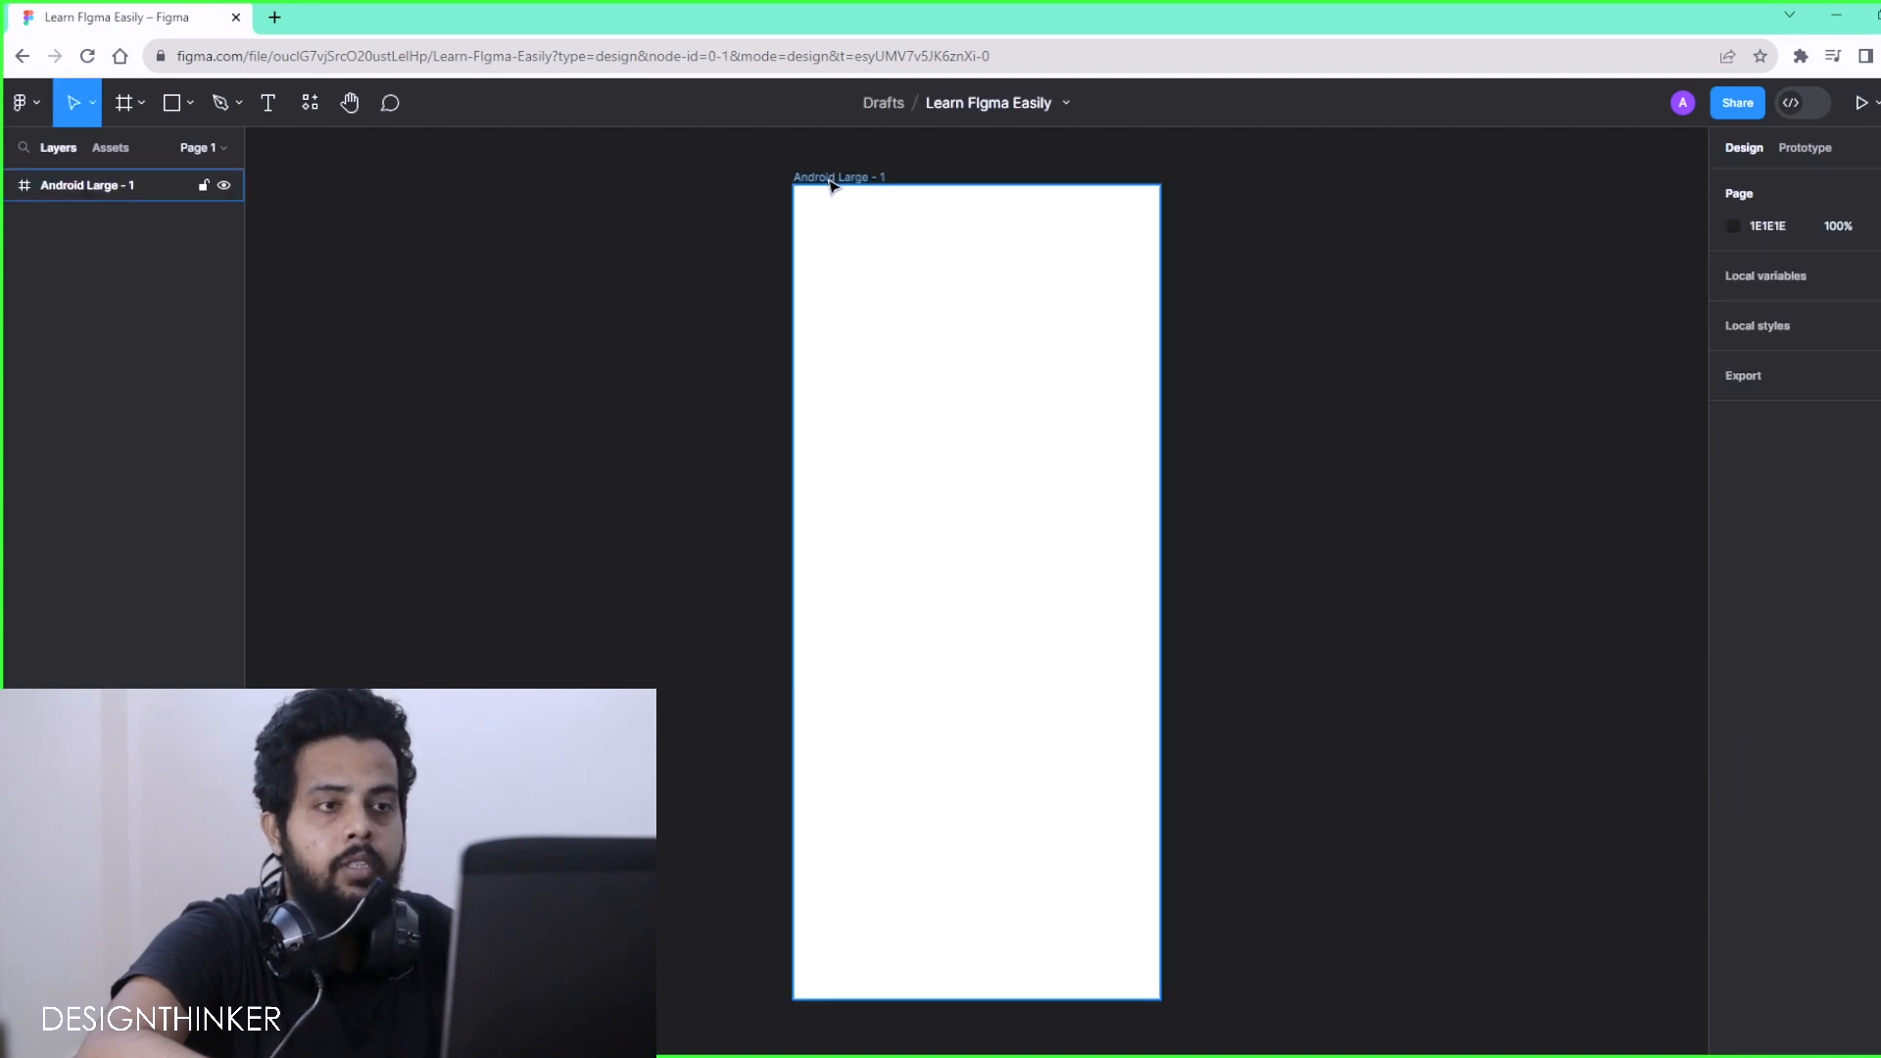
Move the Android Large frame on the canvas to about X -297, Y -410
left_click_drag(831, 184, 444, 184)
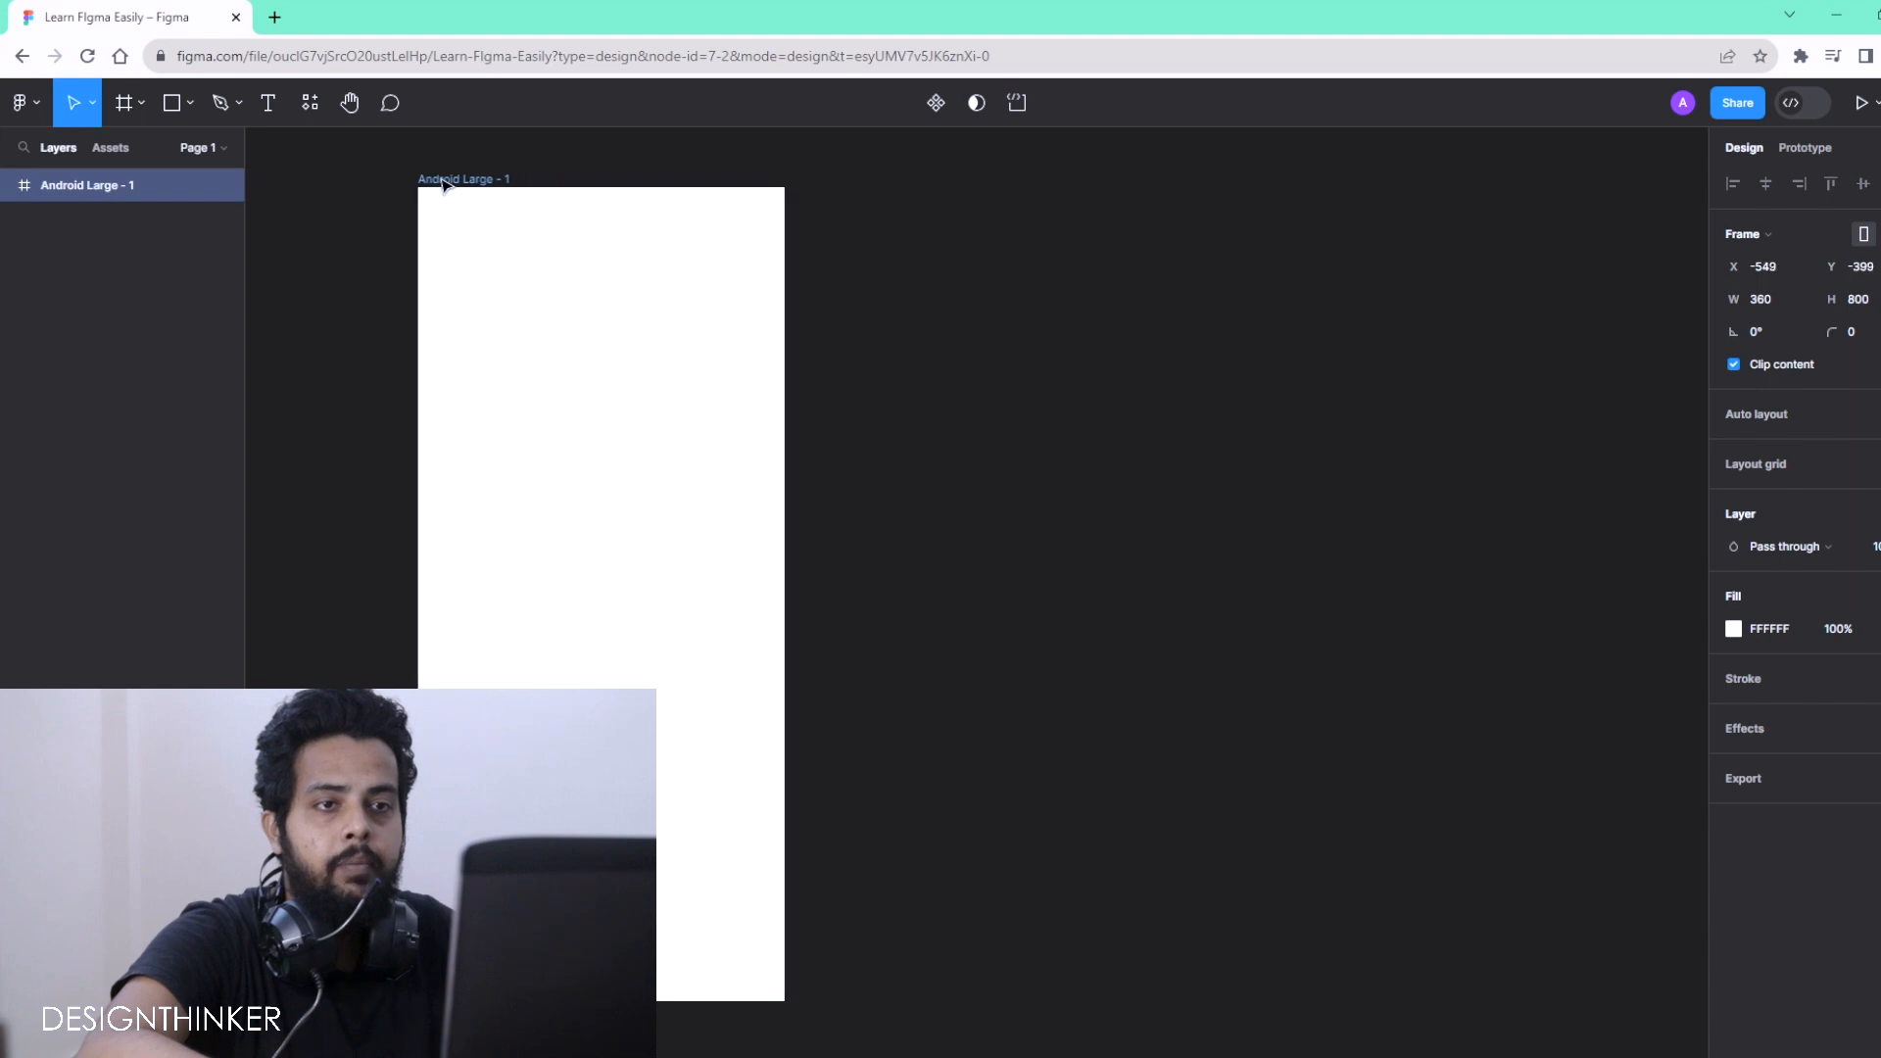
key("ctrl+z")
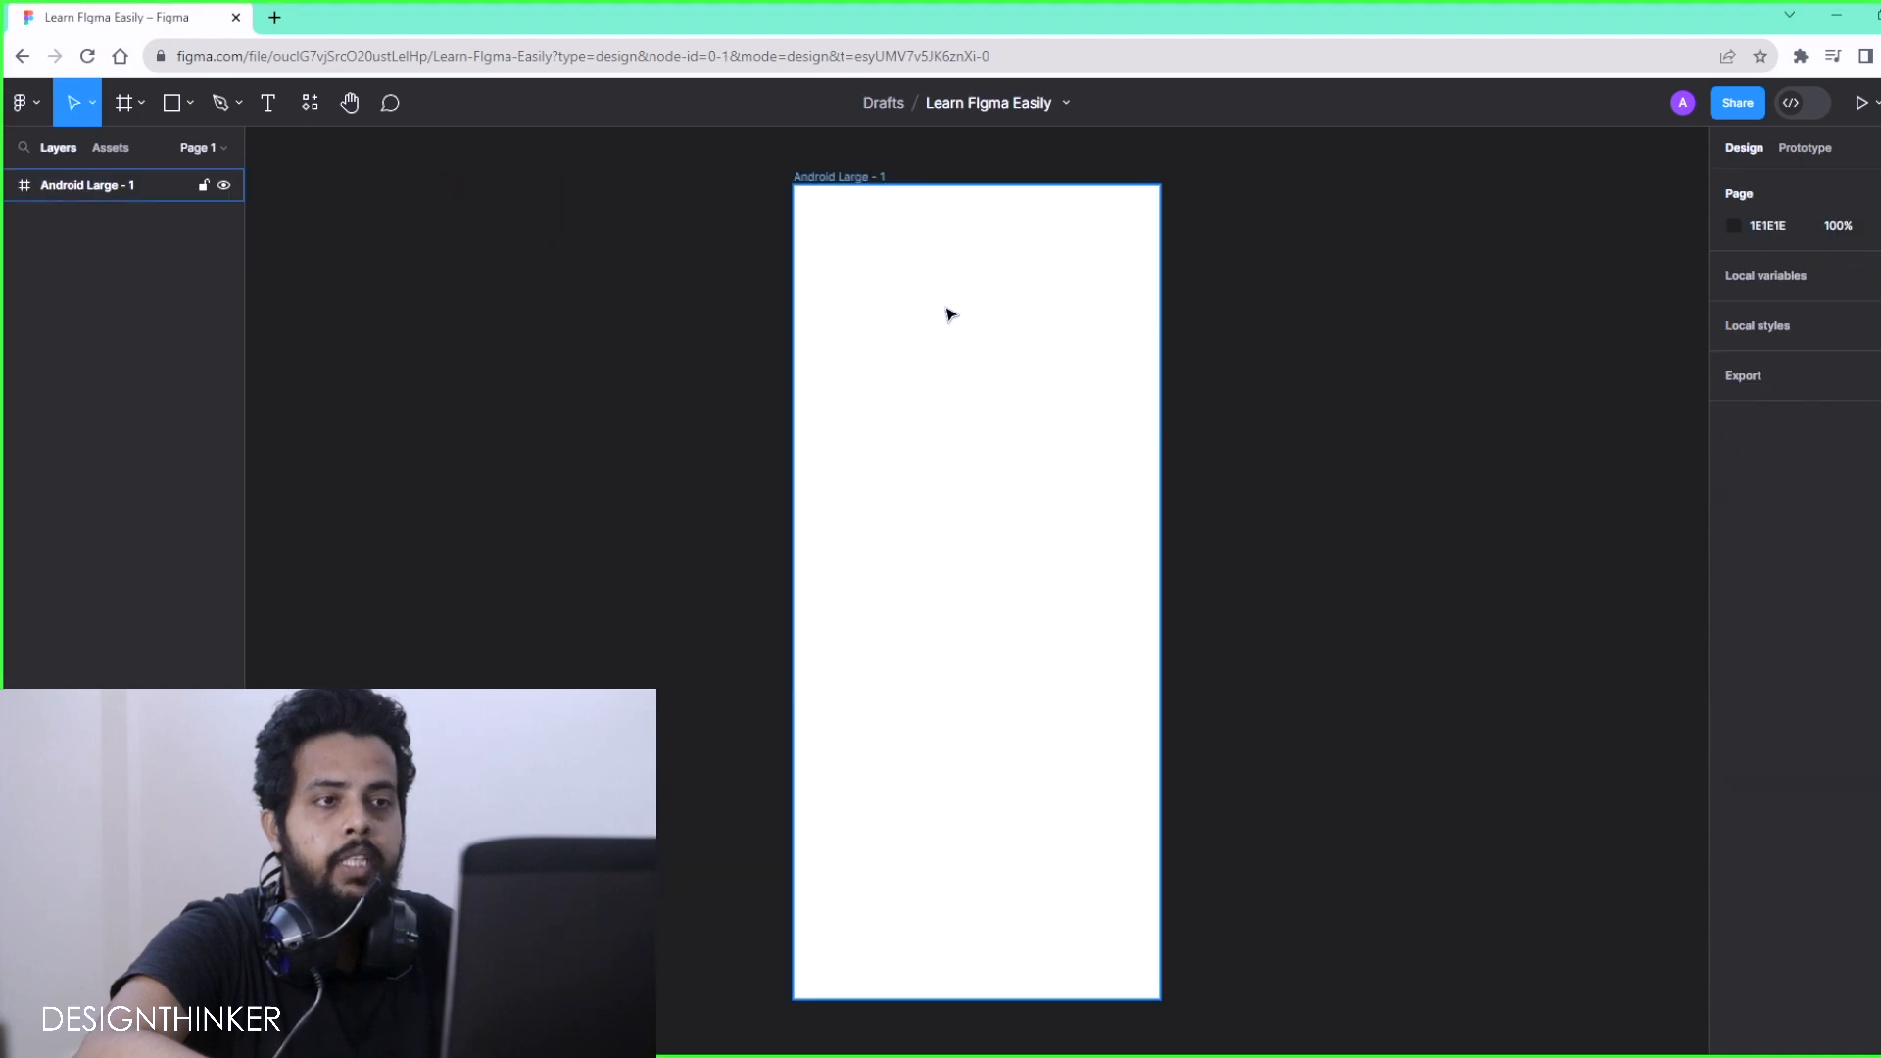
left_click_drag(1063, 353, 755, 340)
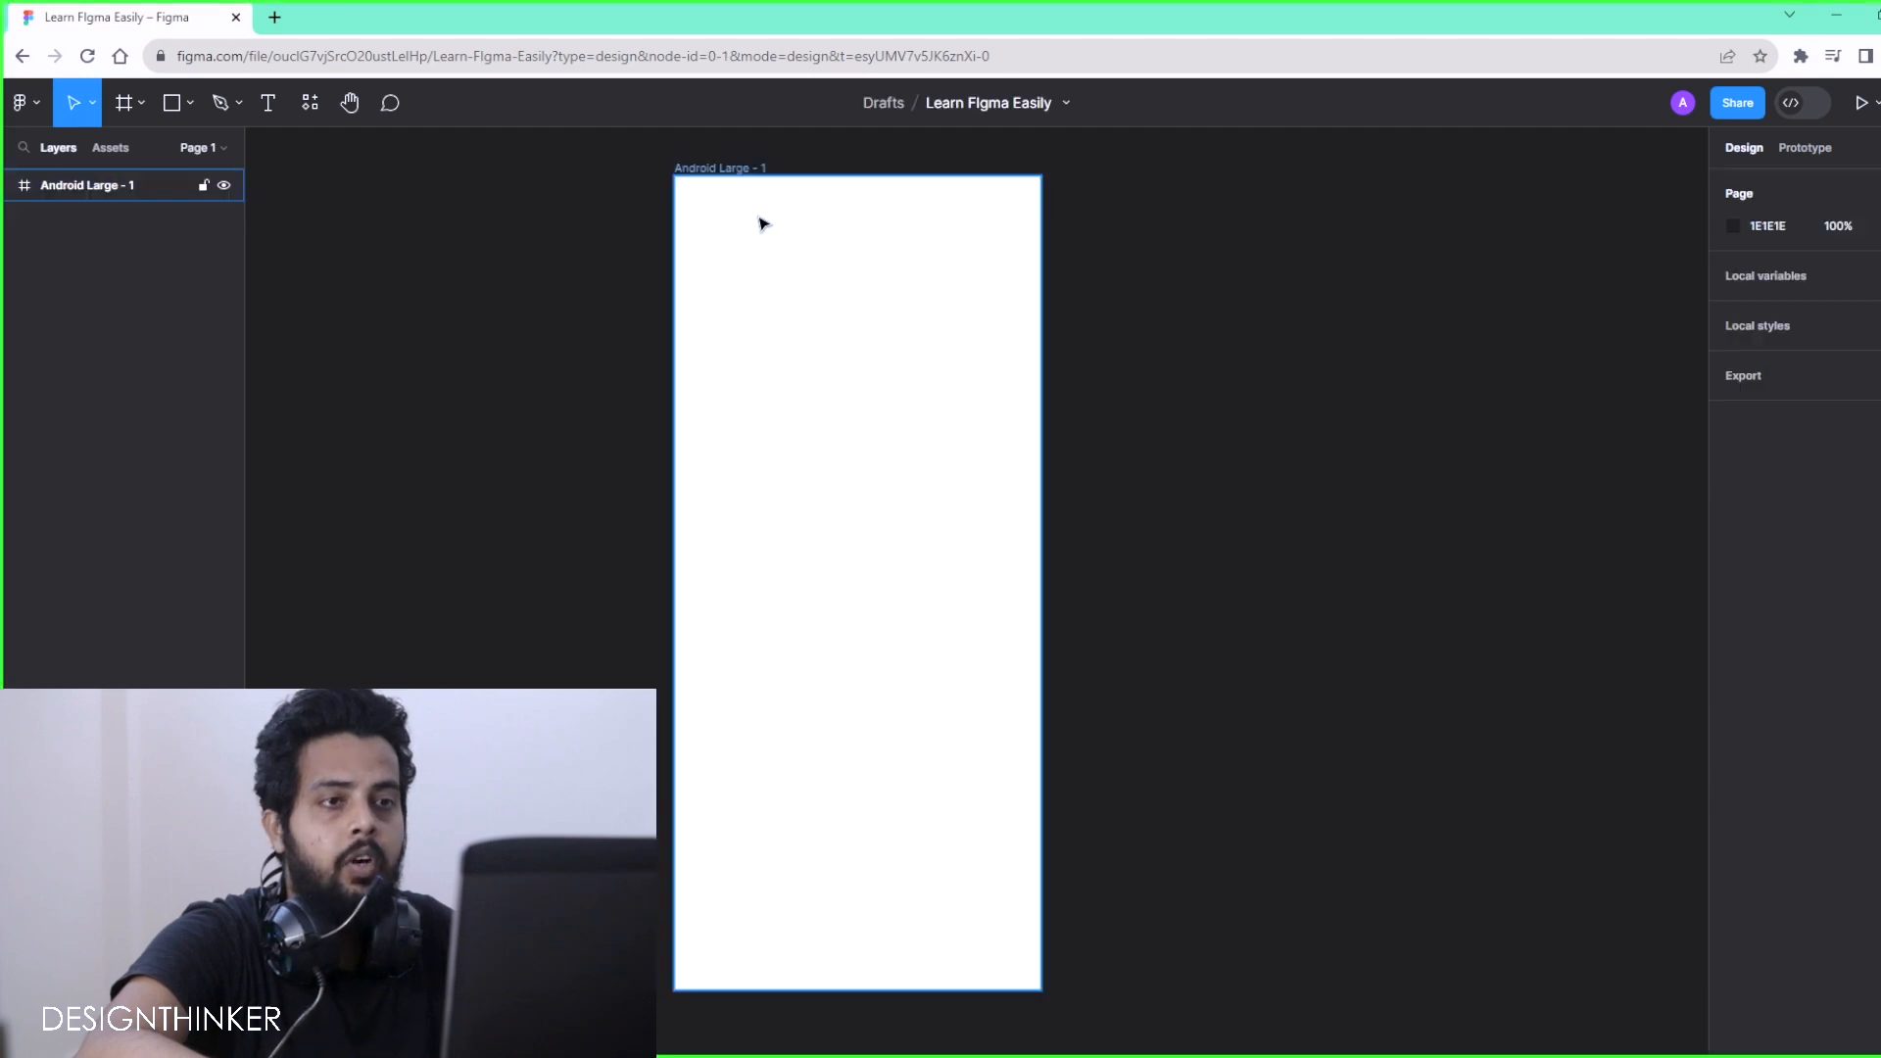
Open the Android Large frame's fill colour settings and toggle the fill's visibility off and back on
left_click(761, 220)
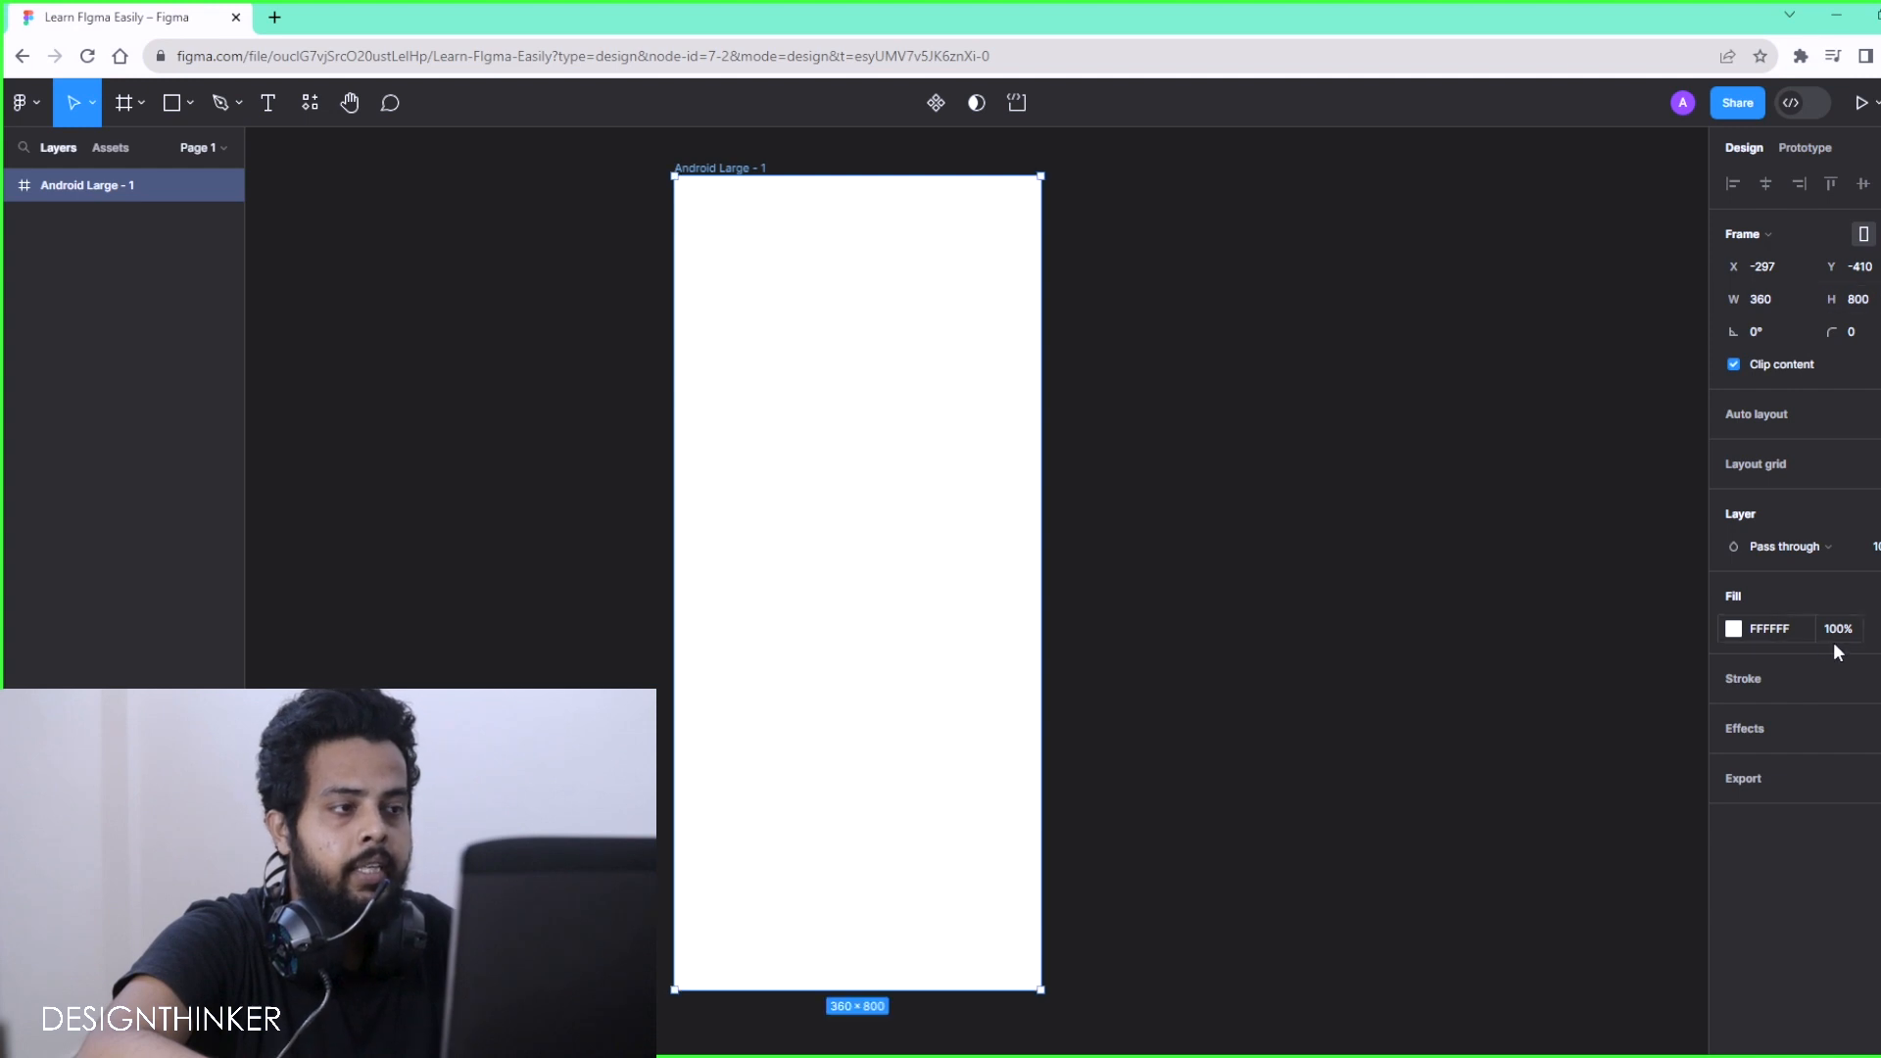
left_click(1730, 632)
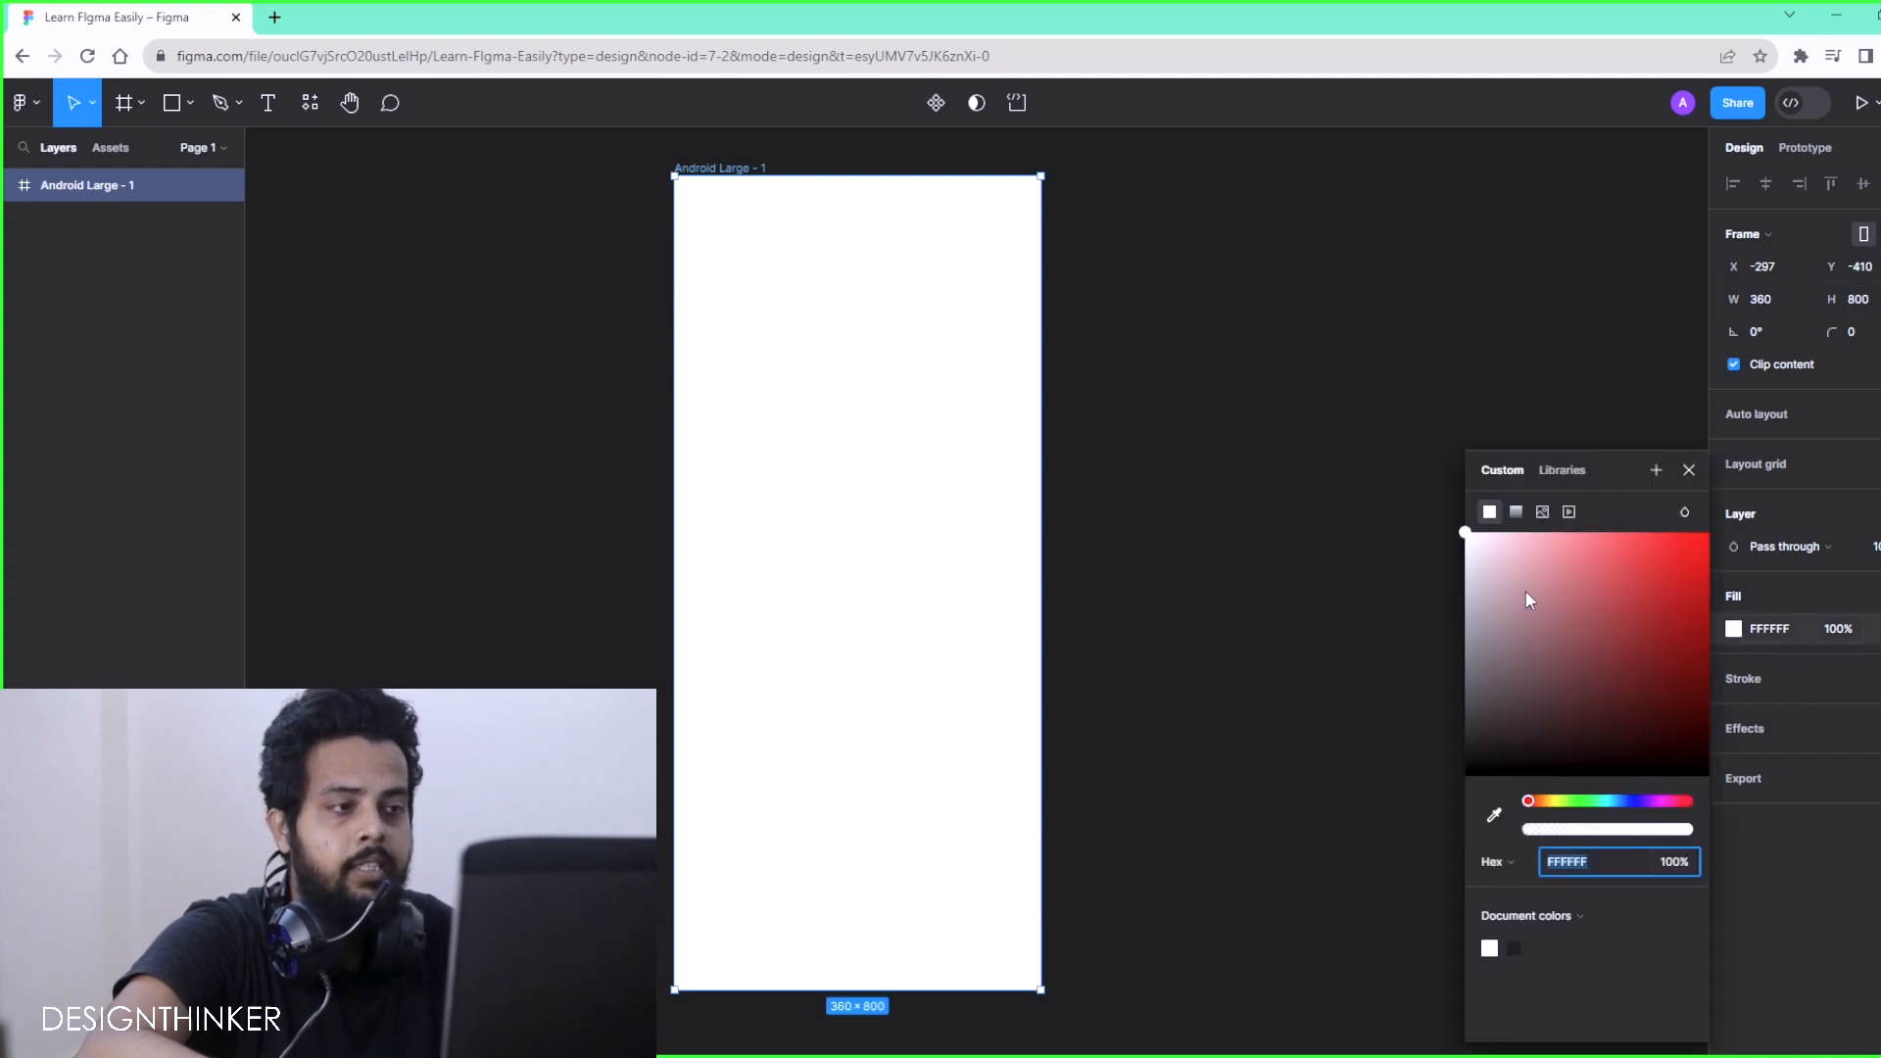
left_click(1687, 470)
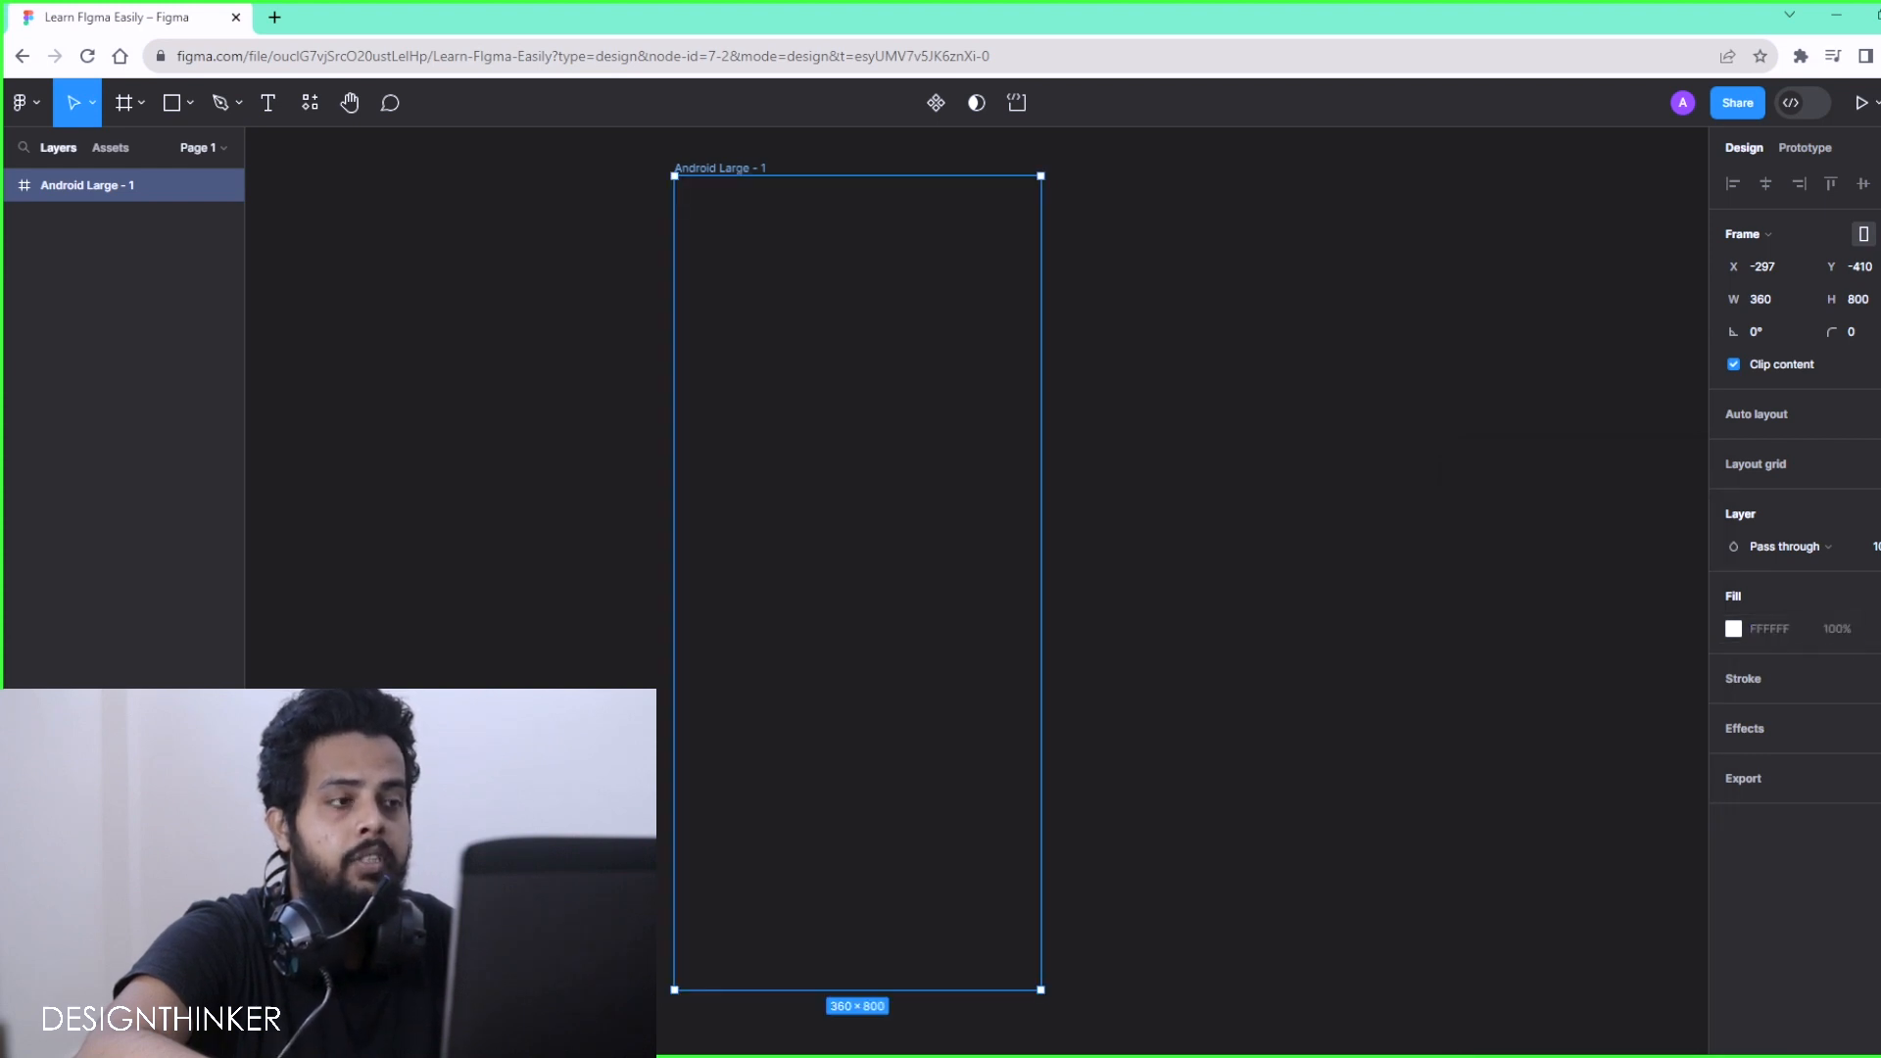
left_click(1113, 226)
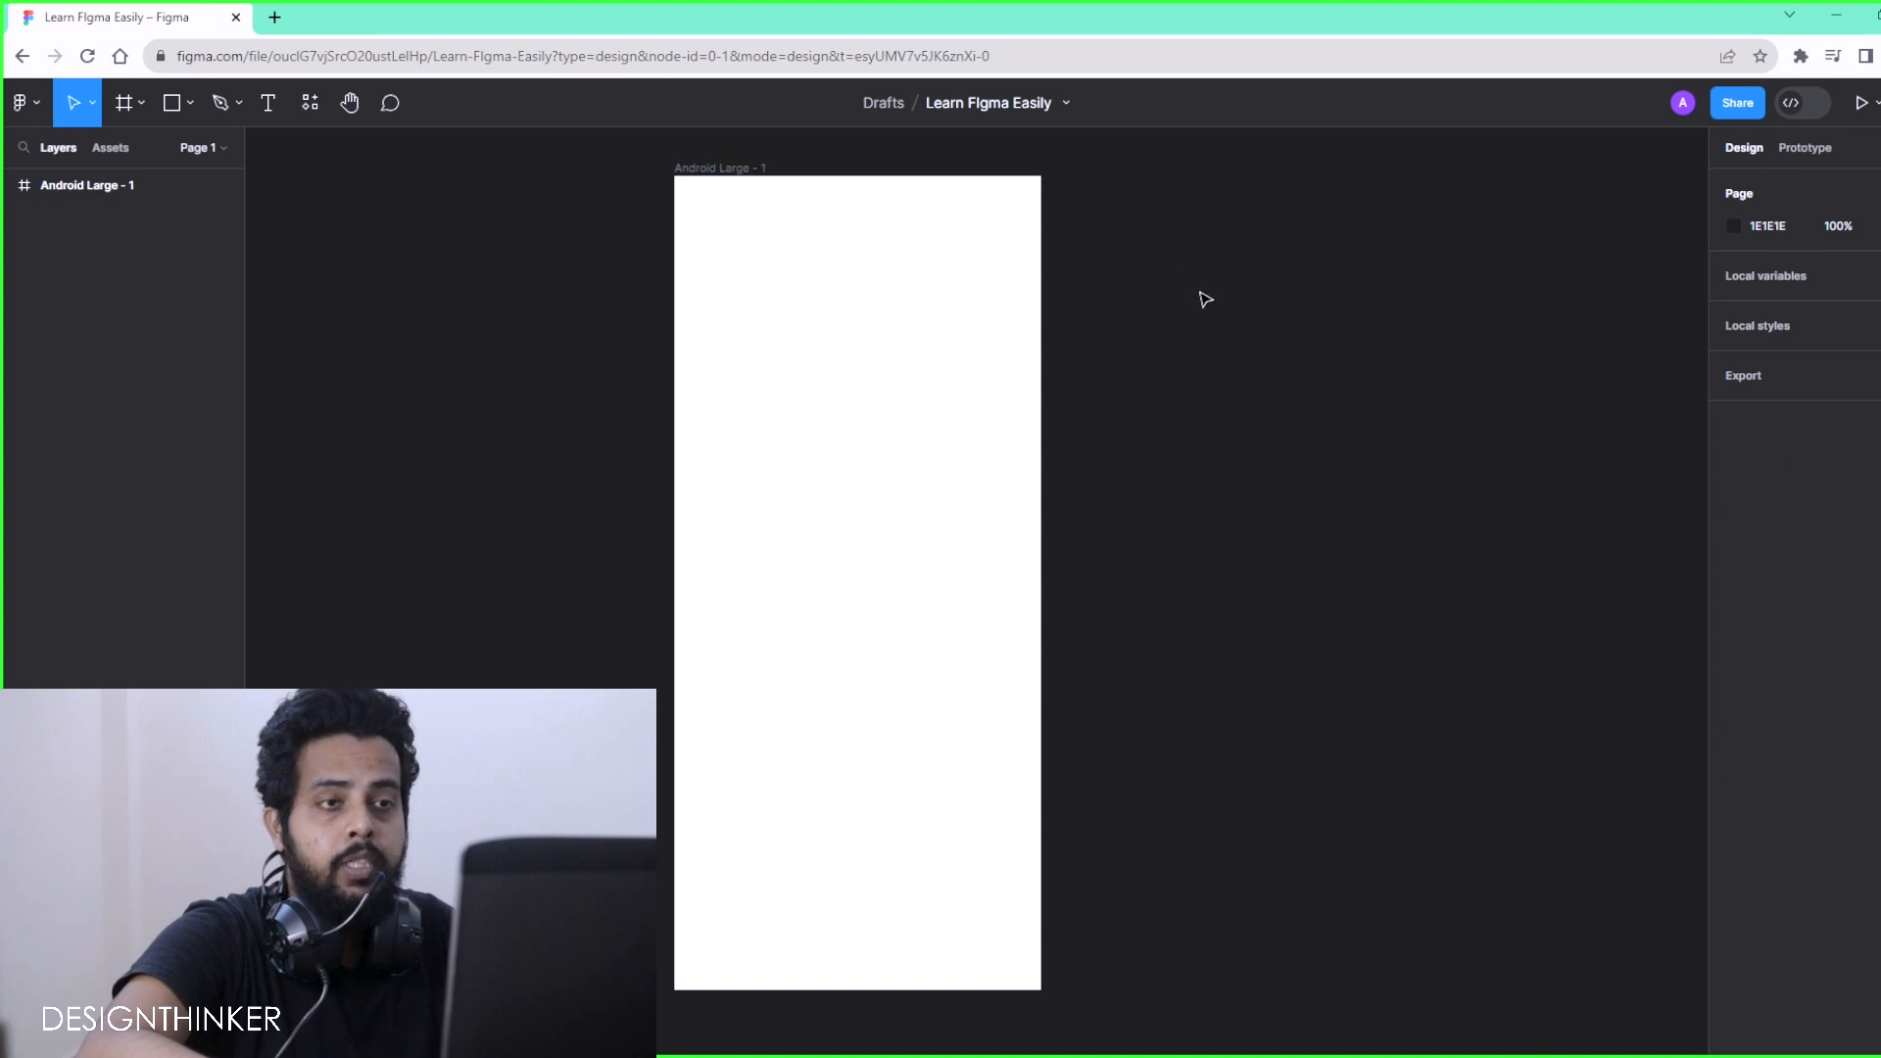
Rename the frame as Android using its canvas label
double_click(709, 168)
type("Figma")
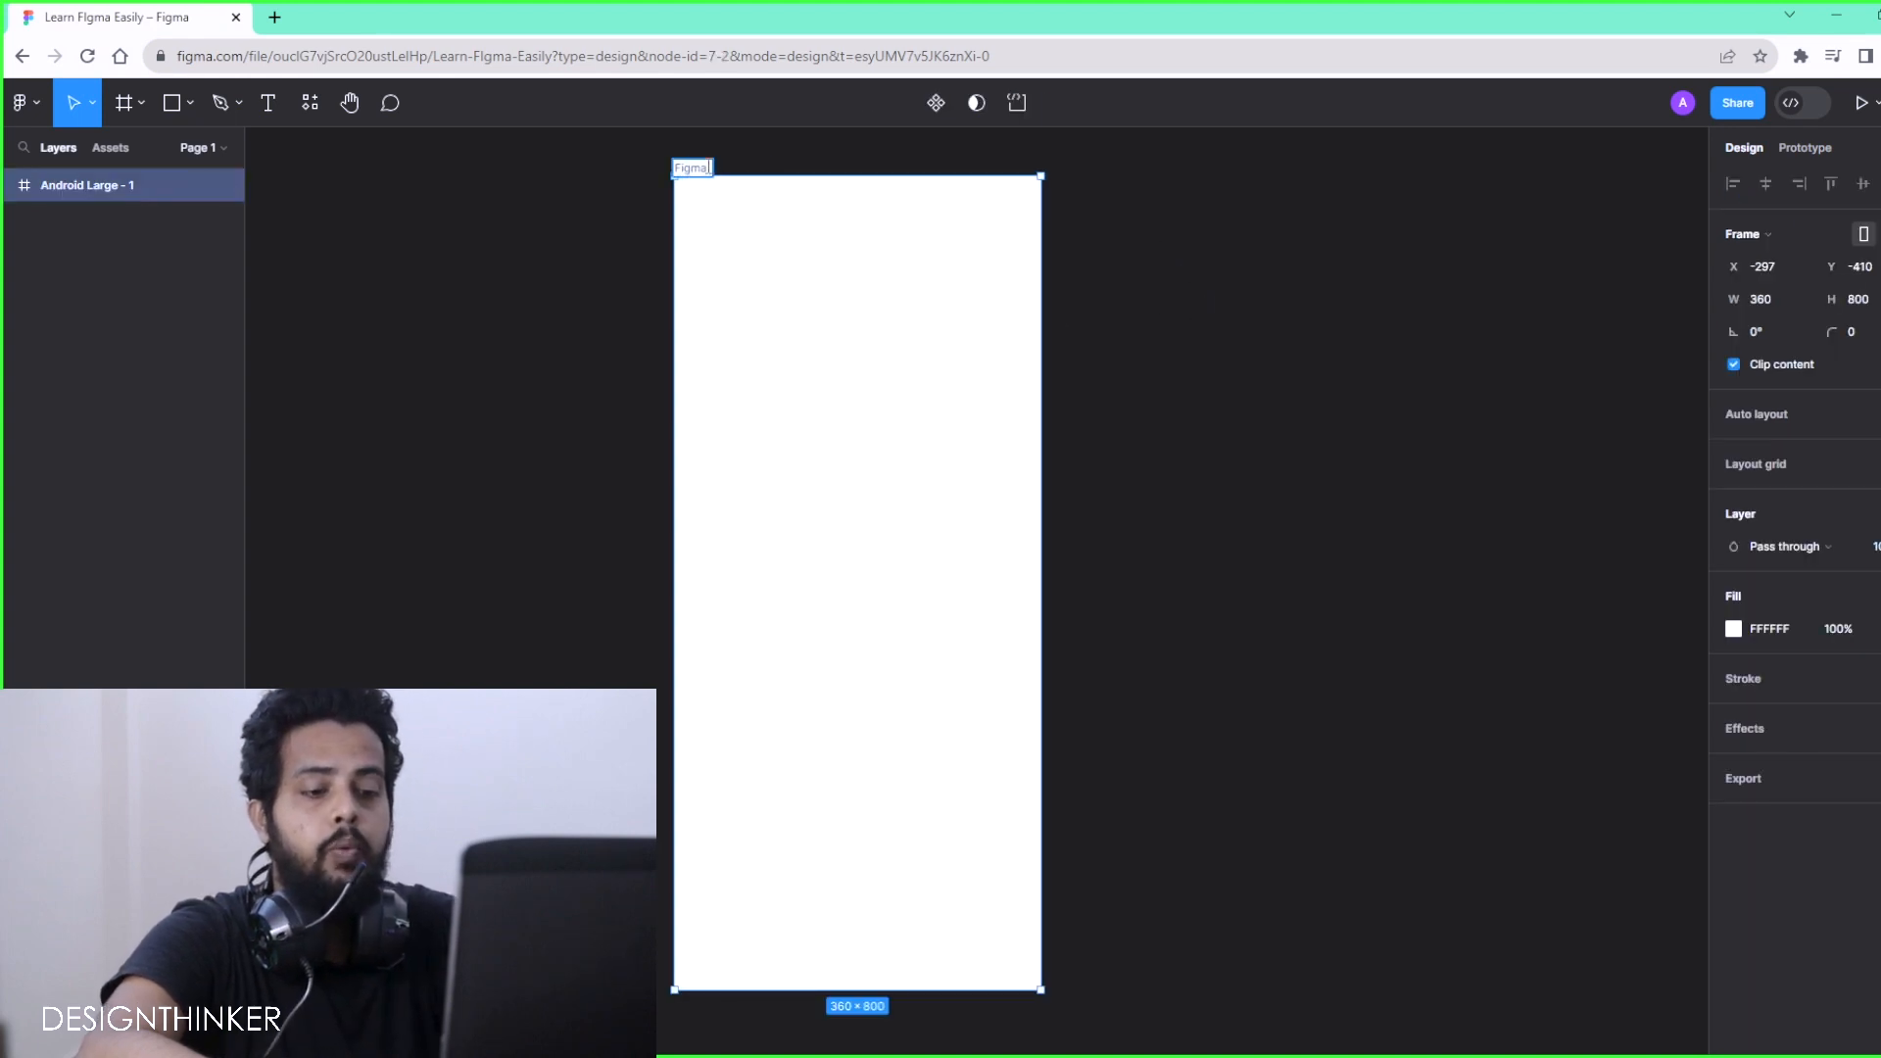
type(" TRain")
key("ctrl+a")
type("An")
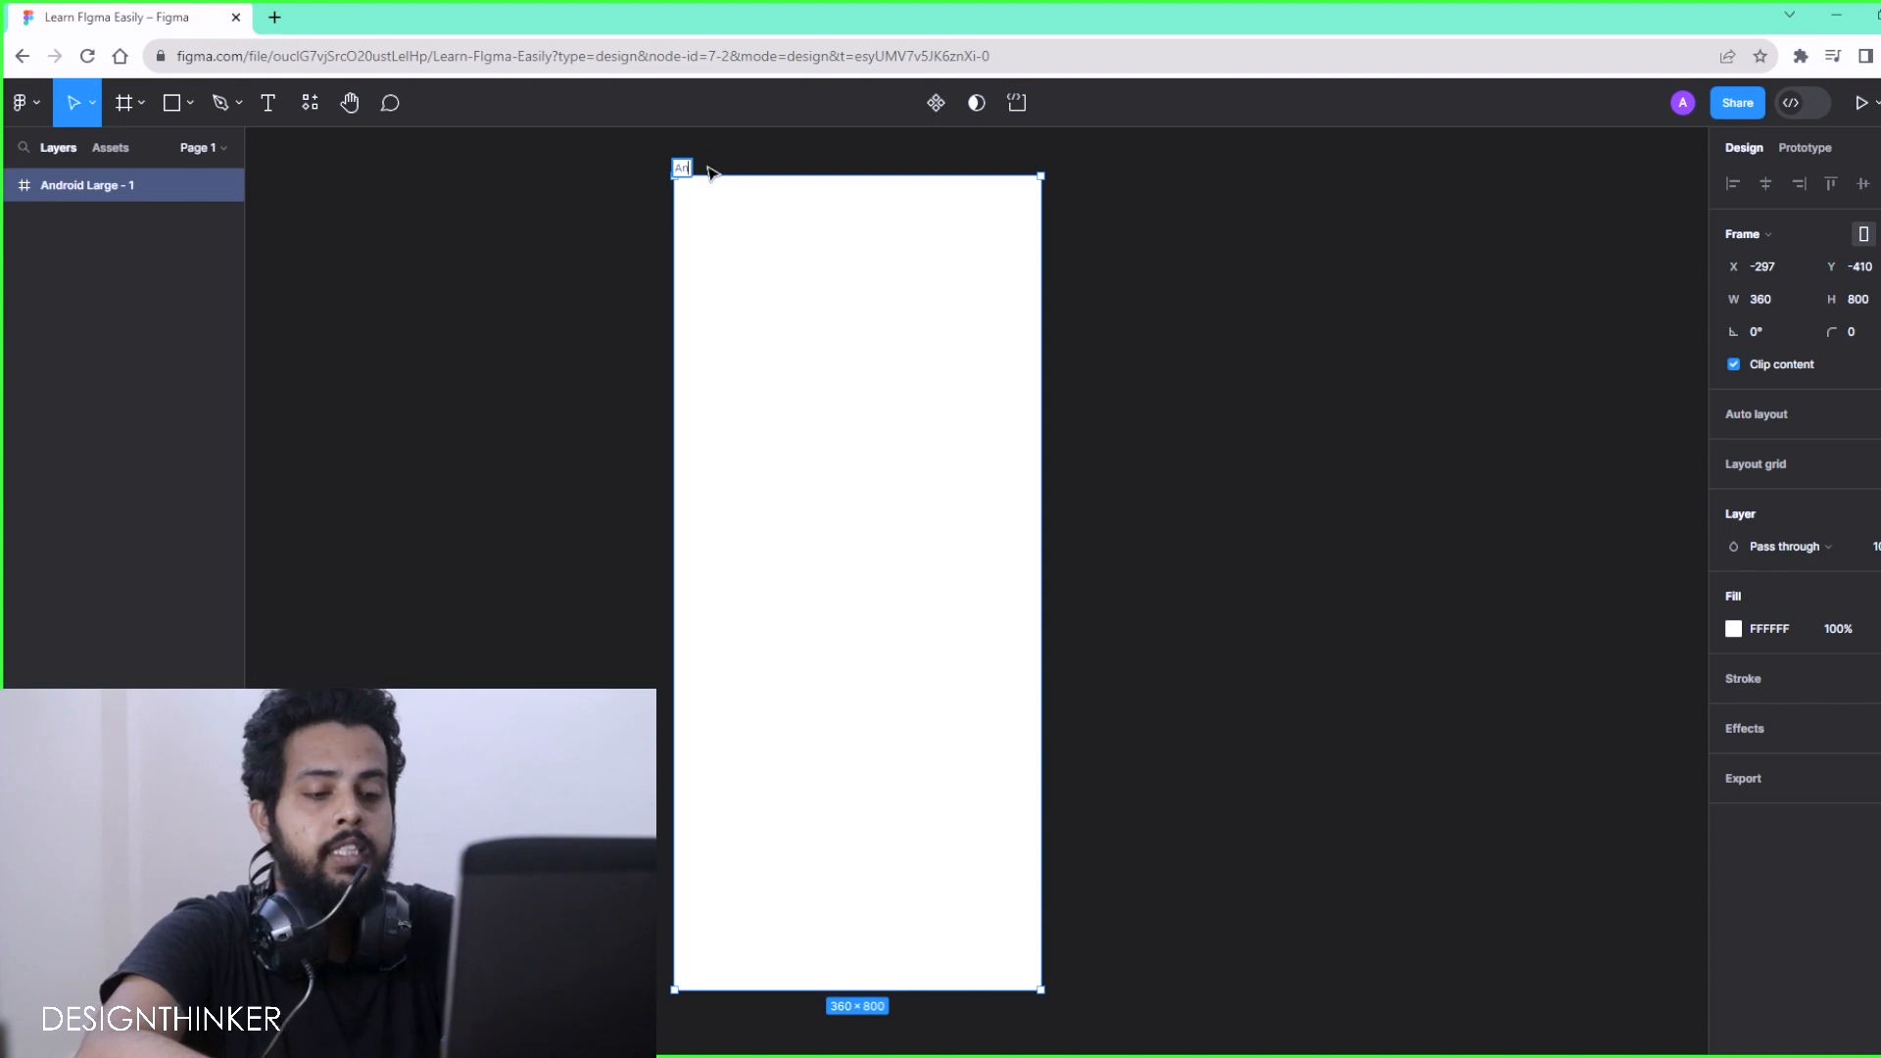
type("drioid")
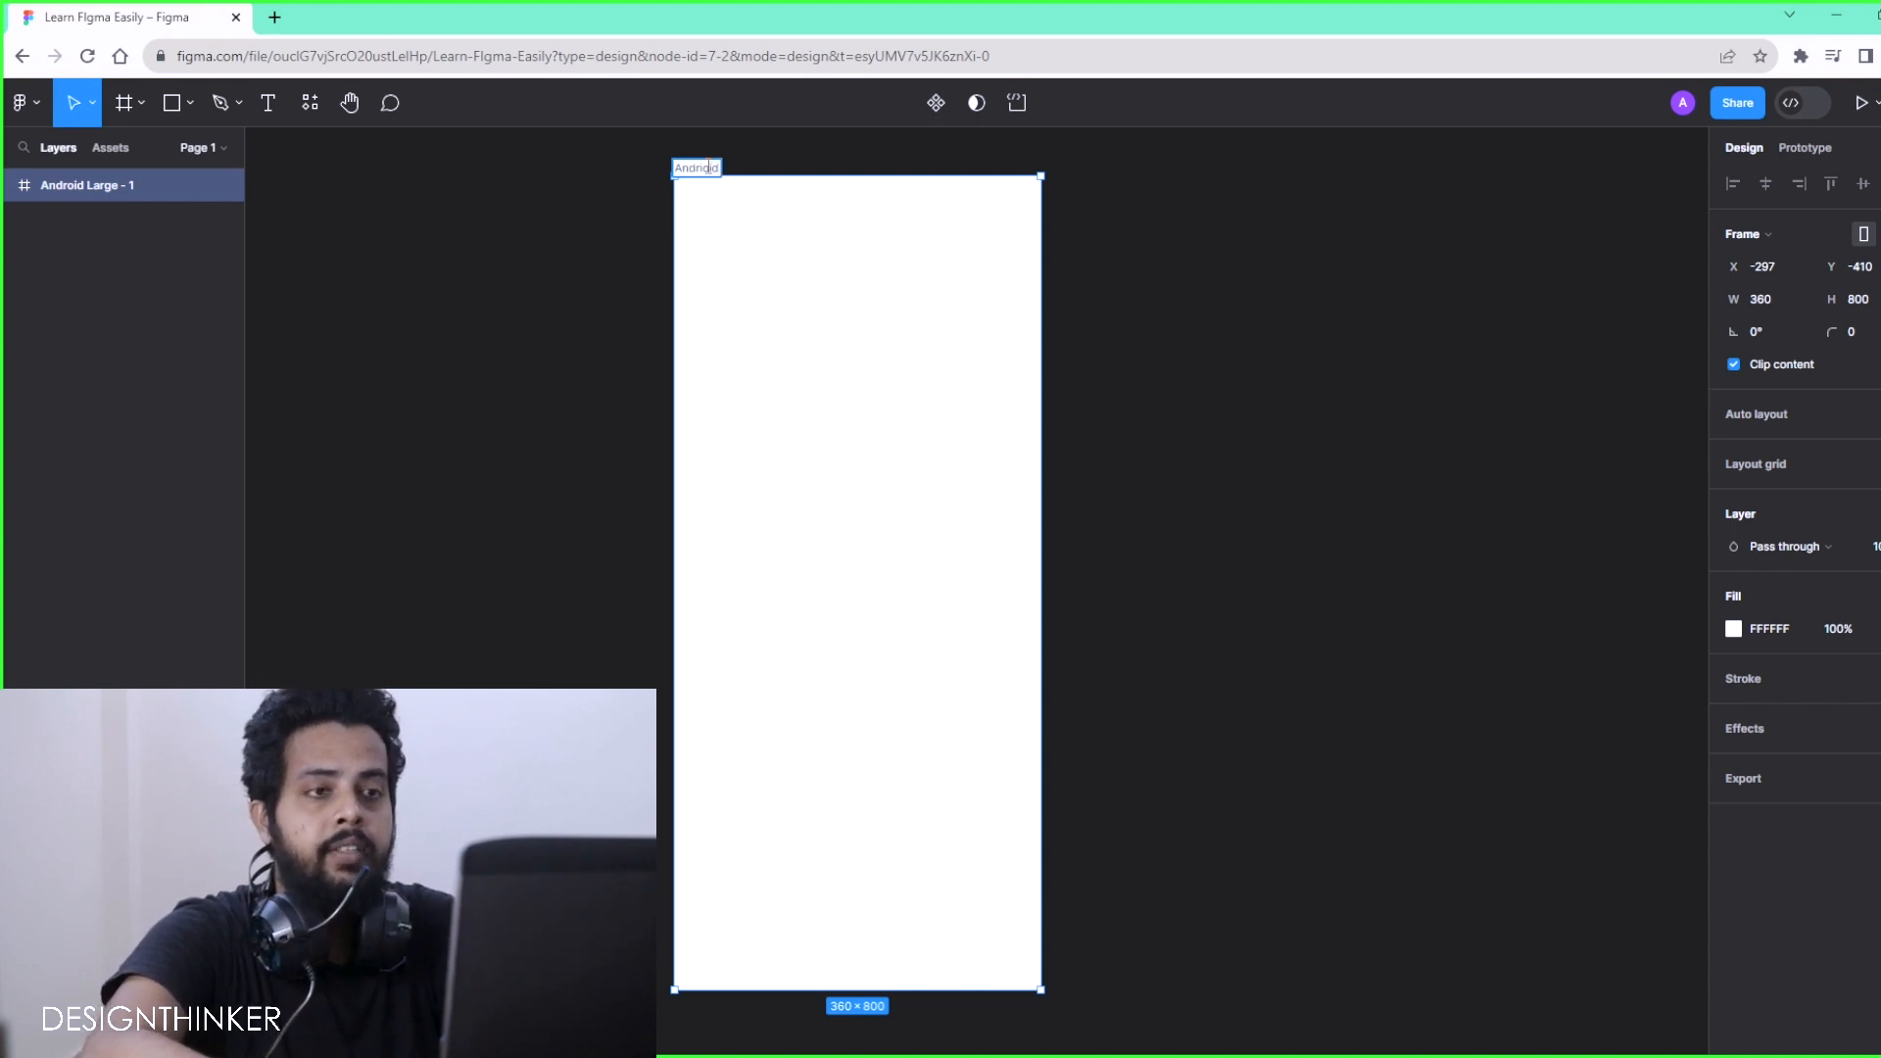
left_click(562, 226)
Rename the frame's layer as Android original
left_click(61, 185)
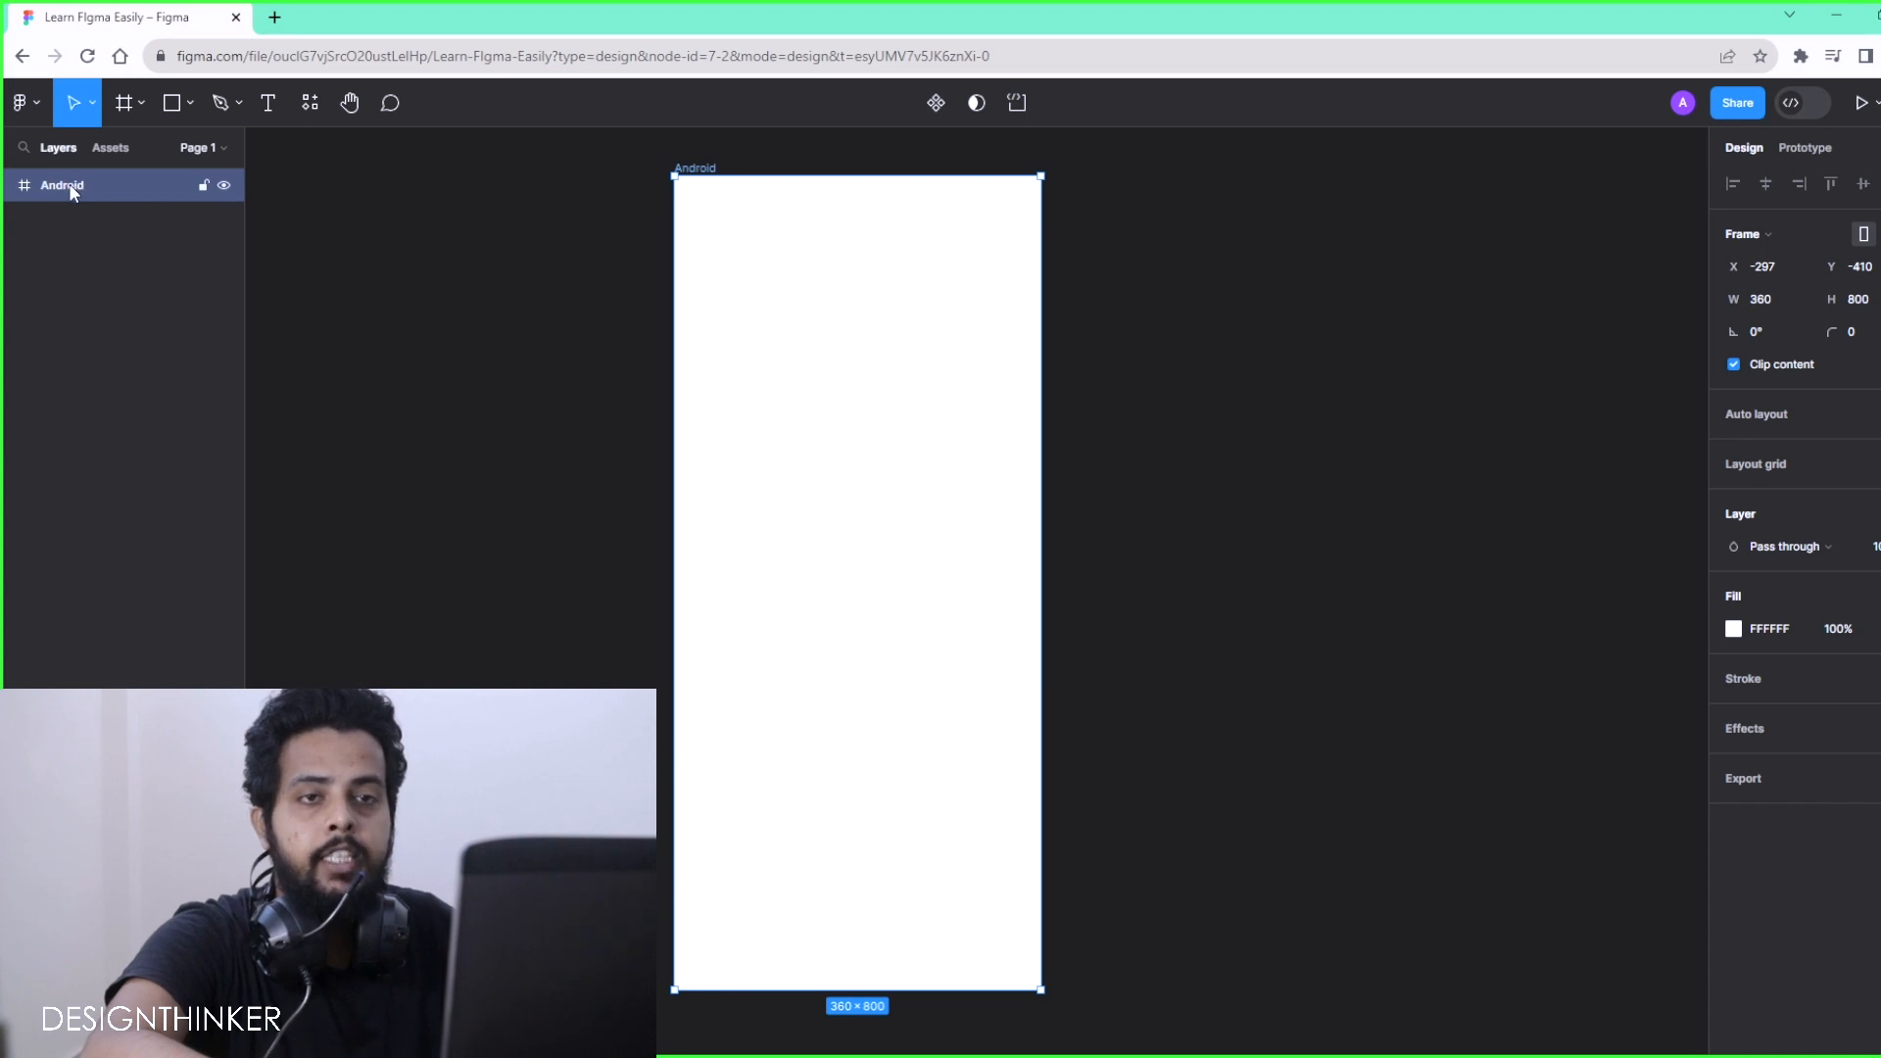
double_click(70, 187)
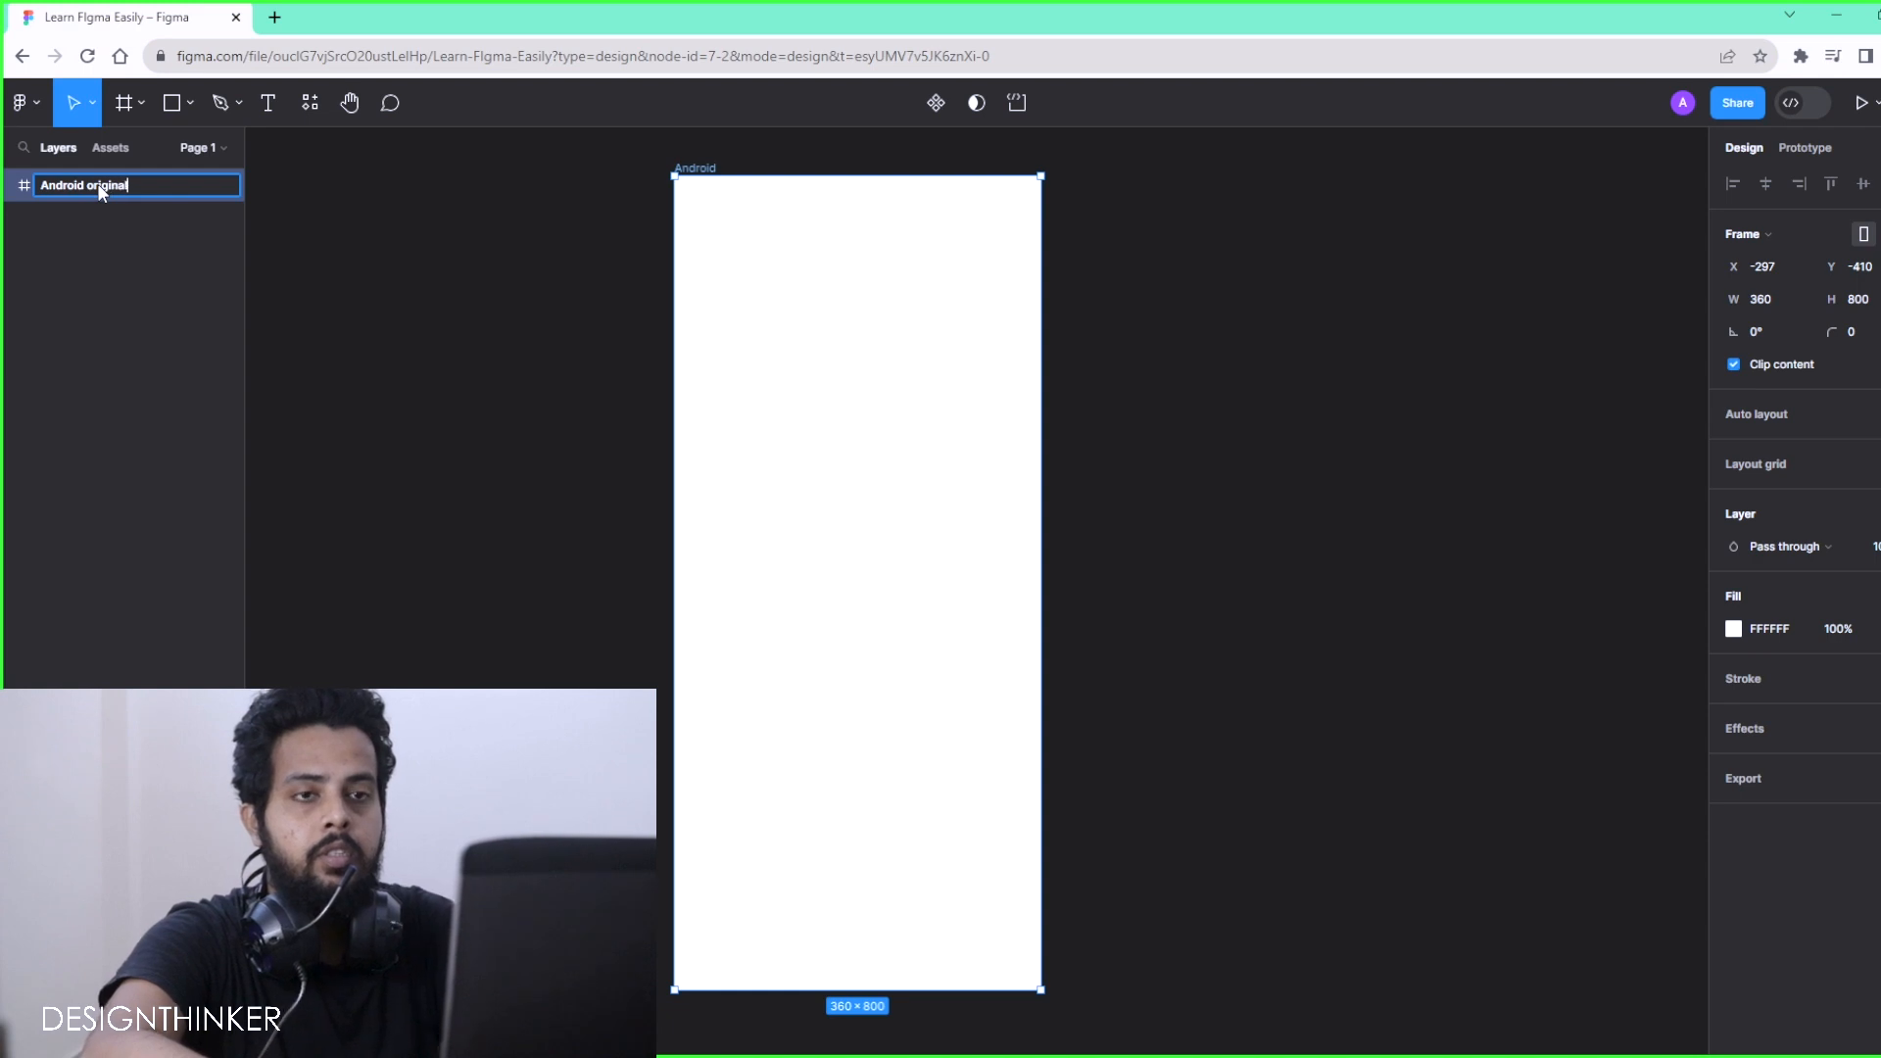
key("Return")
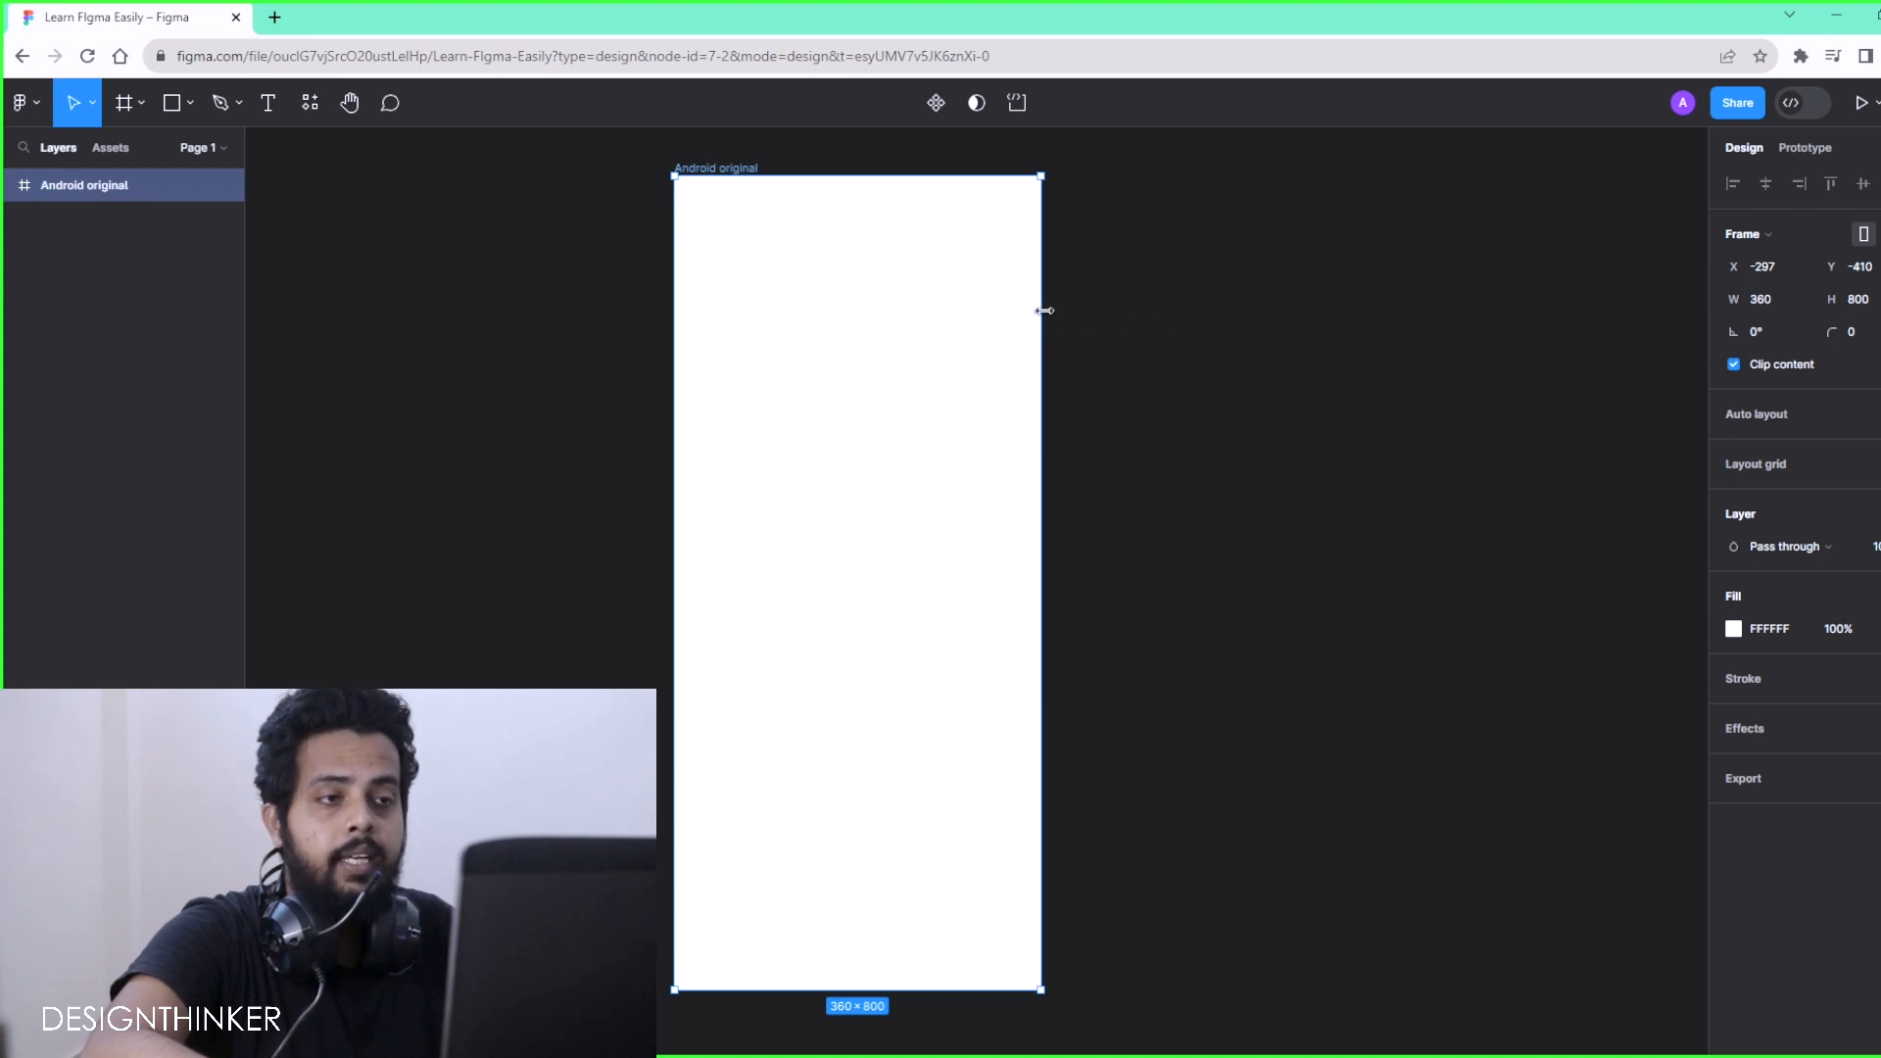
Try resizing the Android original frame to about 774 × 800, 454 × 215 and 895 × 215, and undo all the resizing
left_click_drag(1044, 311, 1462, 378)
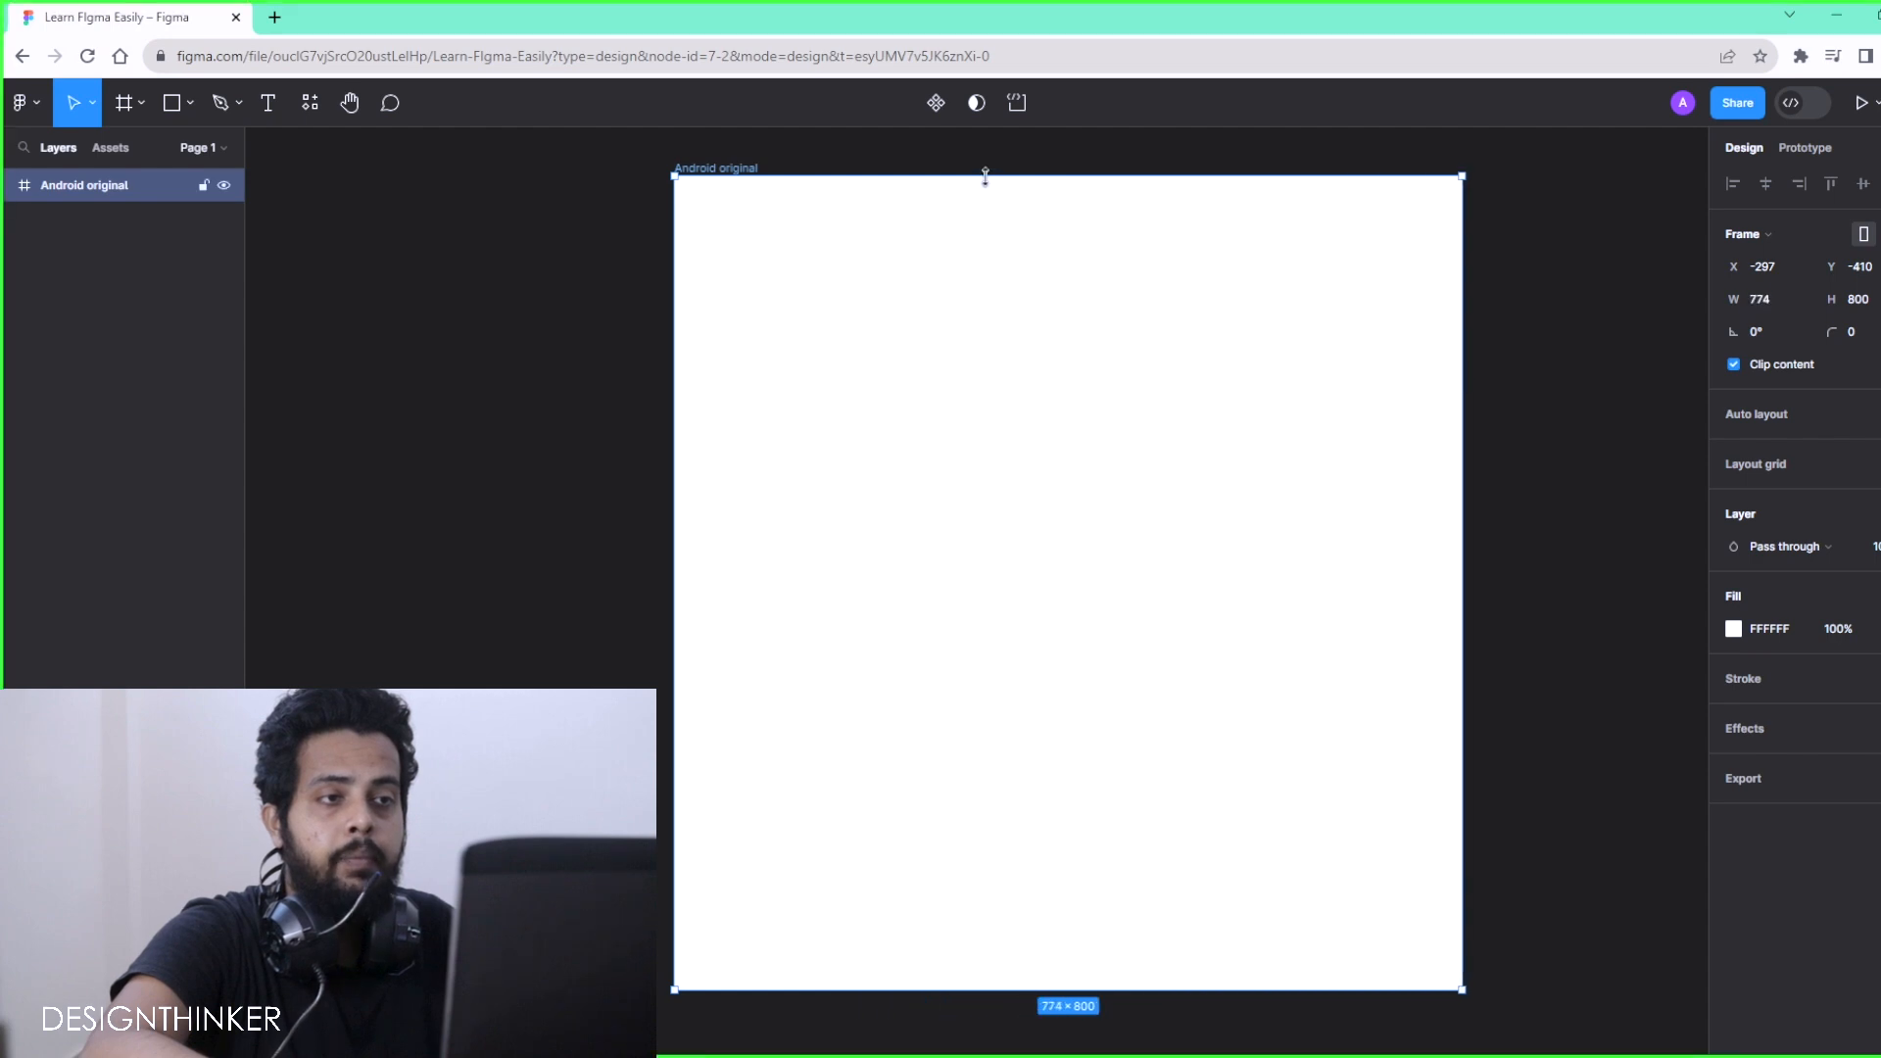
left_click_drag(984, 177, 987, 575)
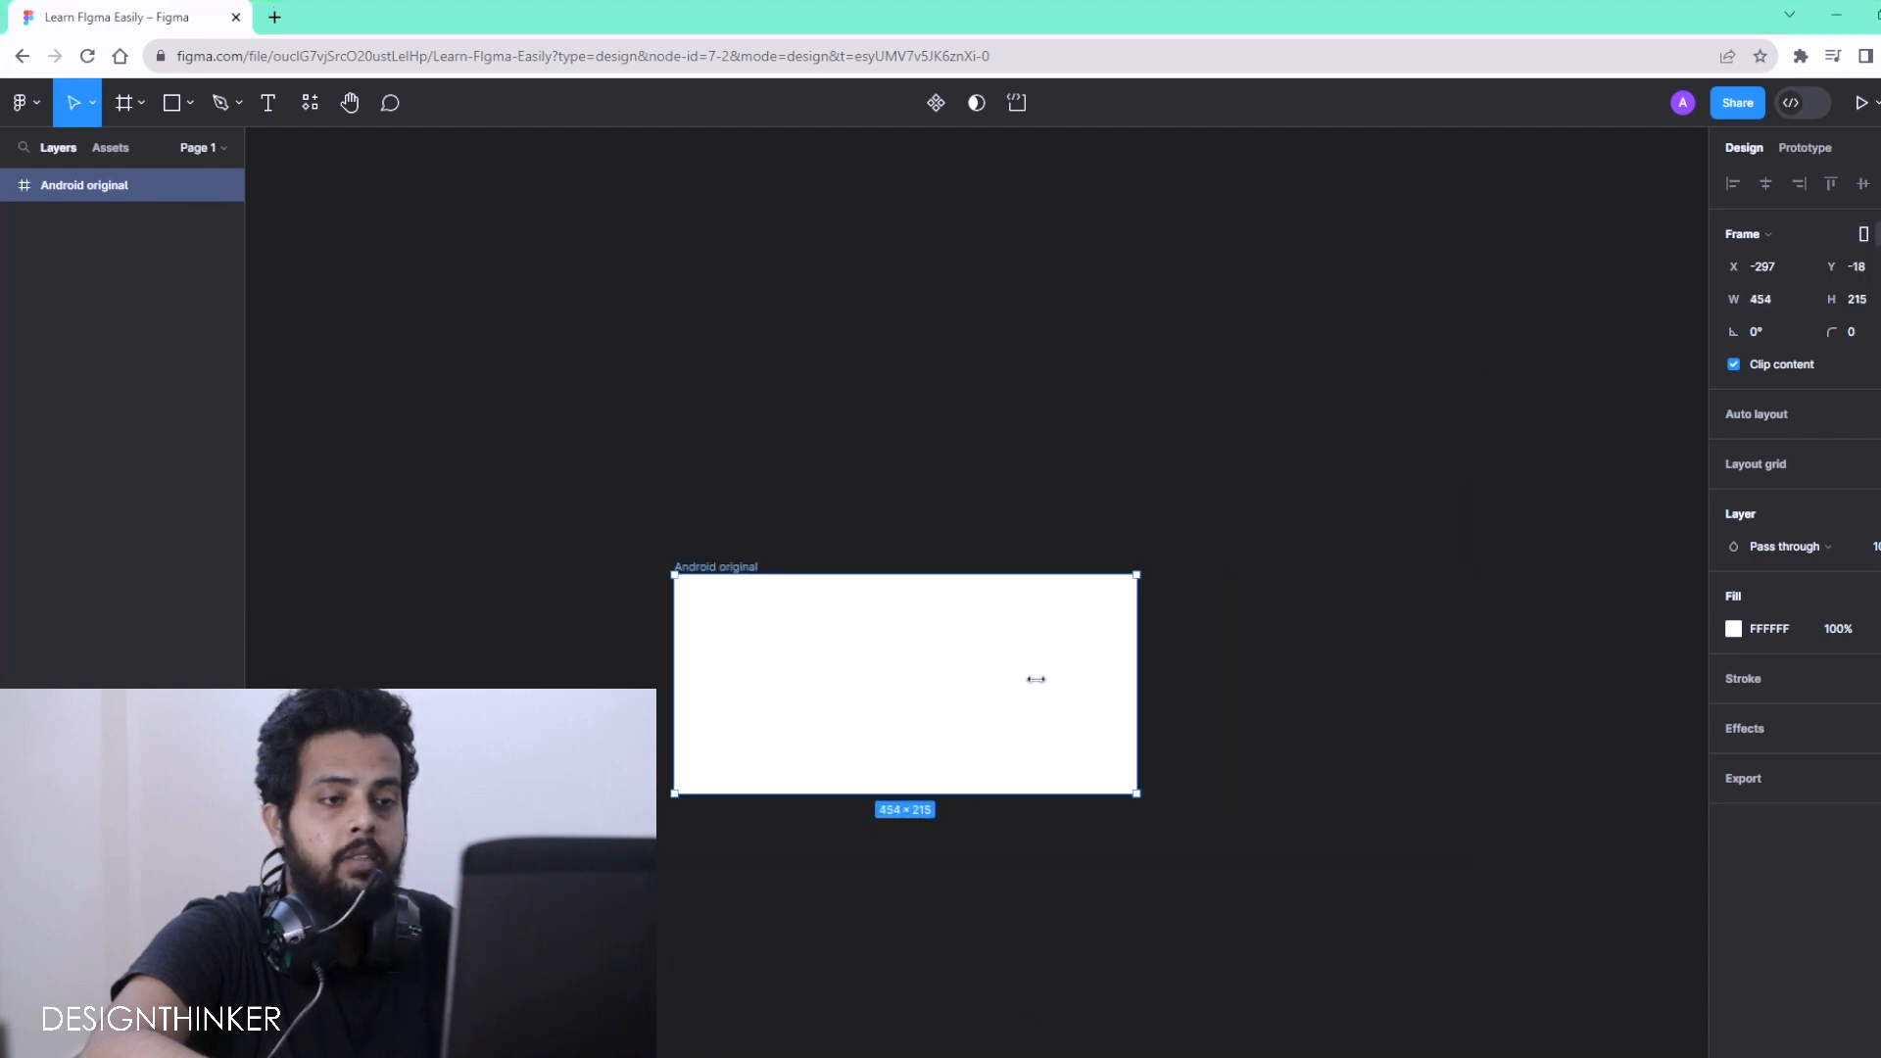
left_click_drag(1037, 680, 815, 674)
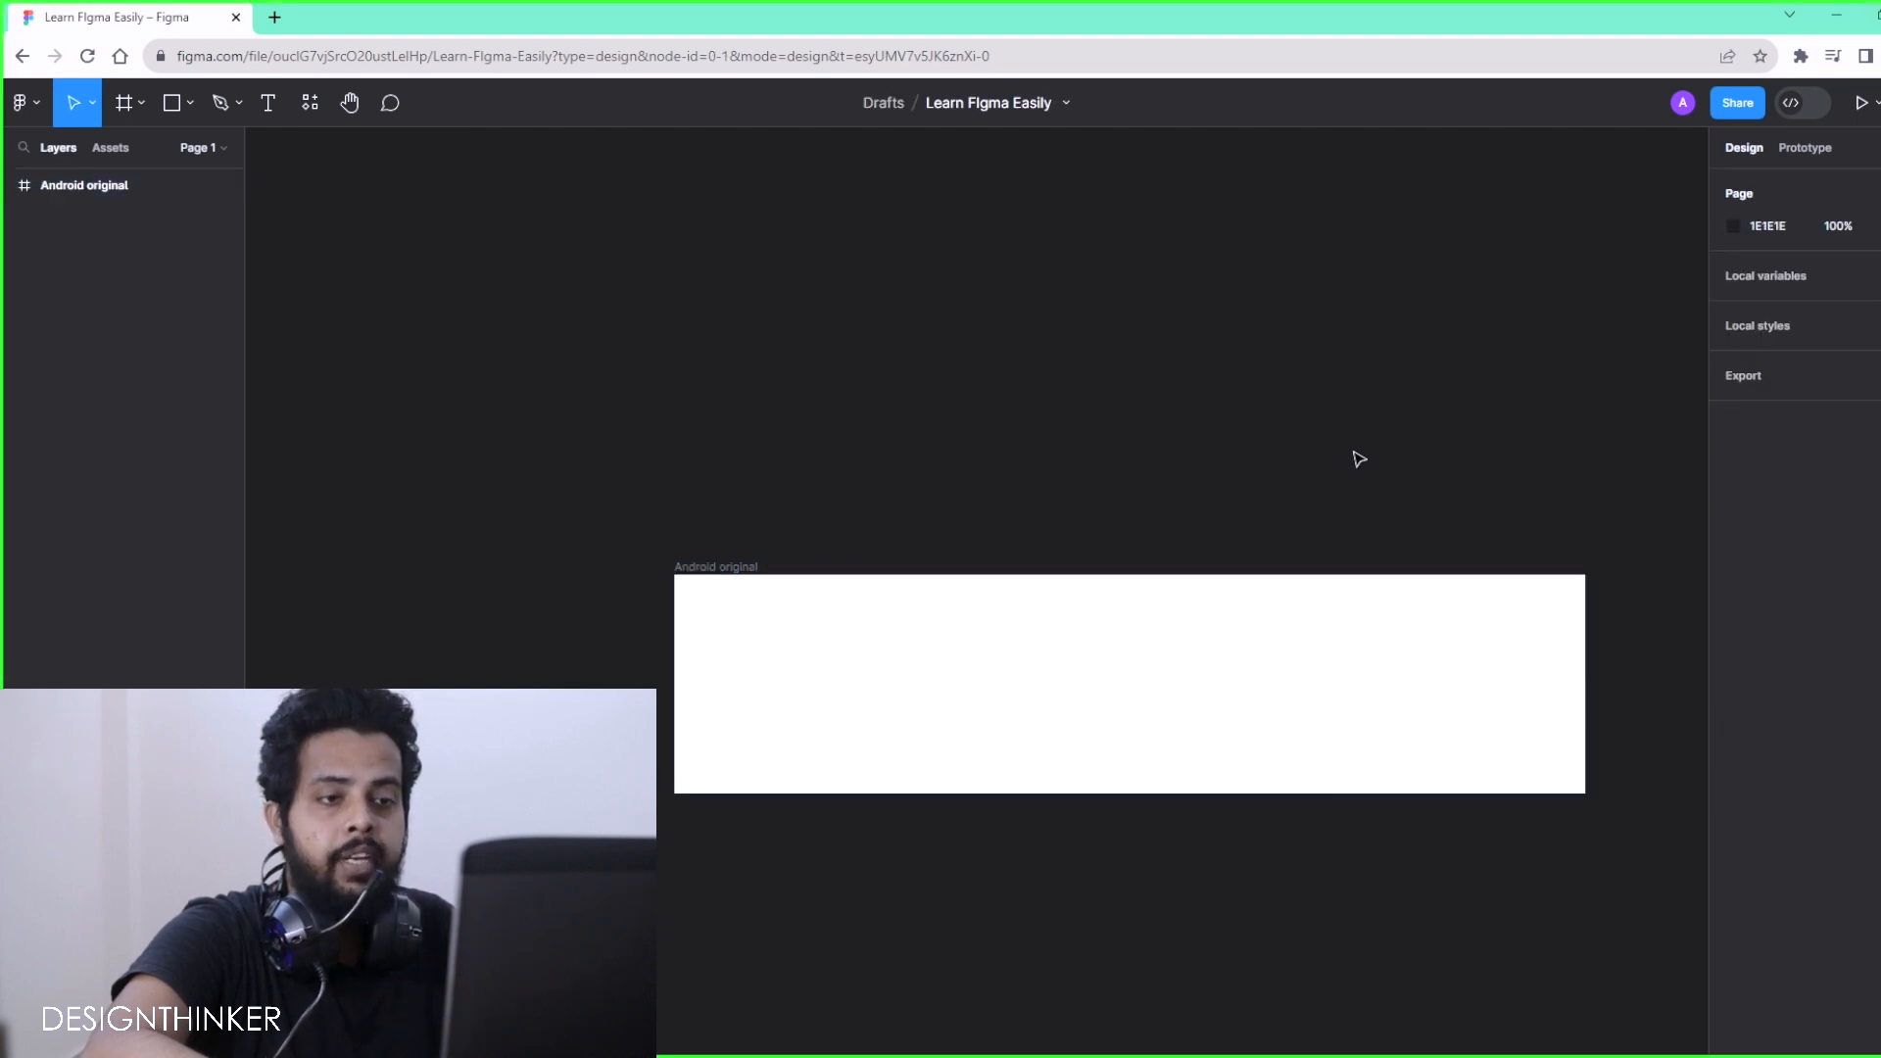
key("ctrl+z")
key("ctrl+z")
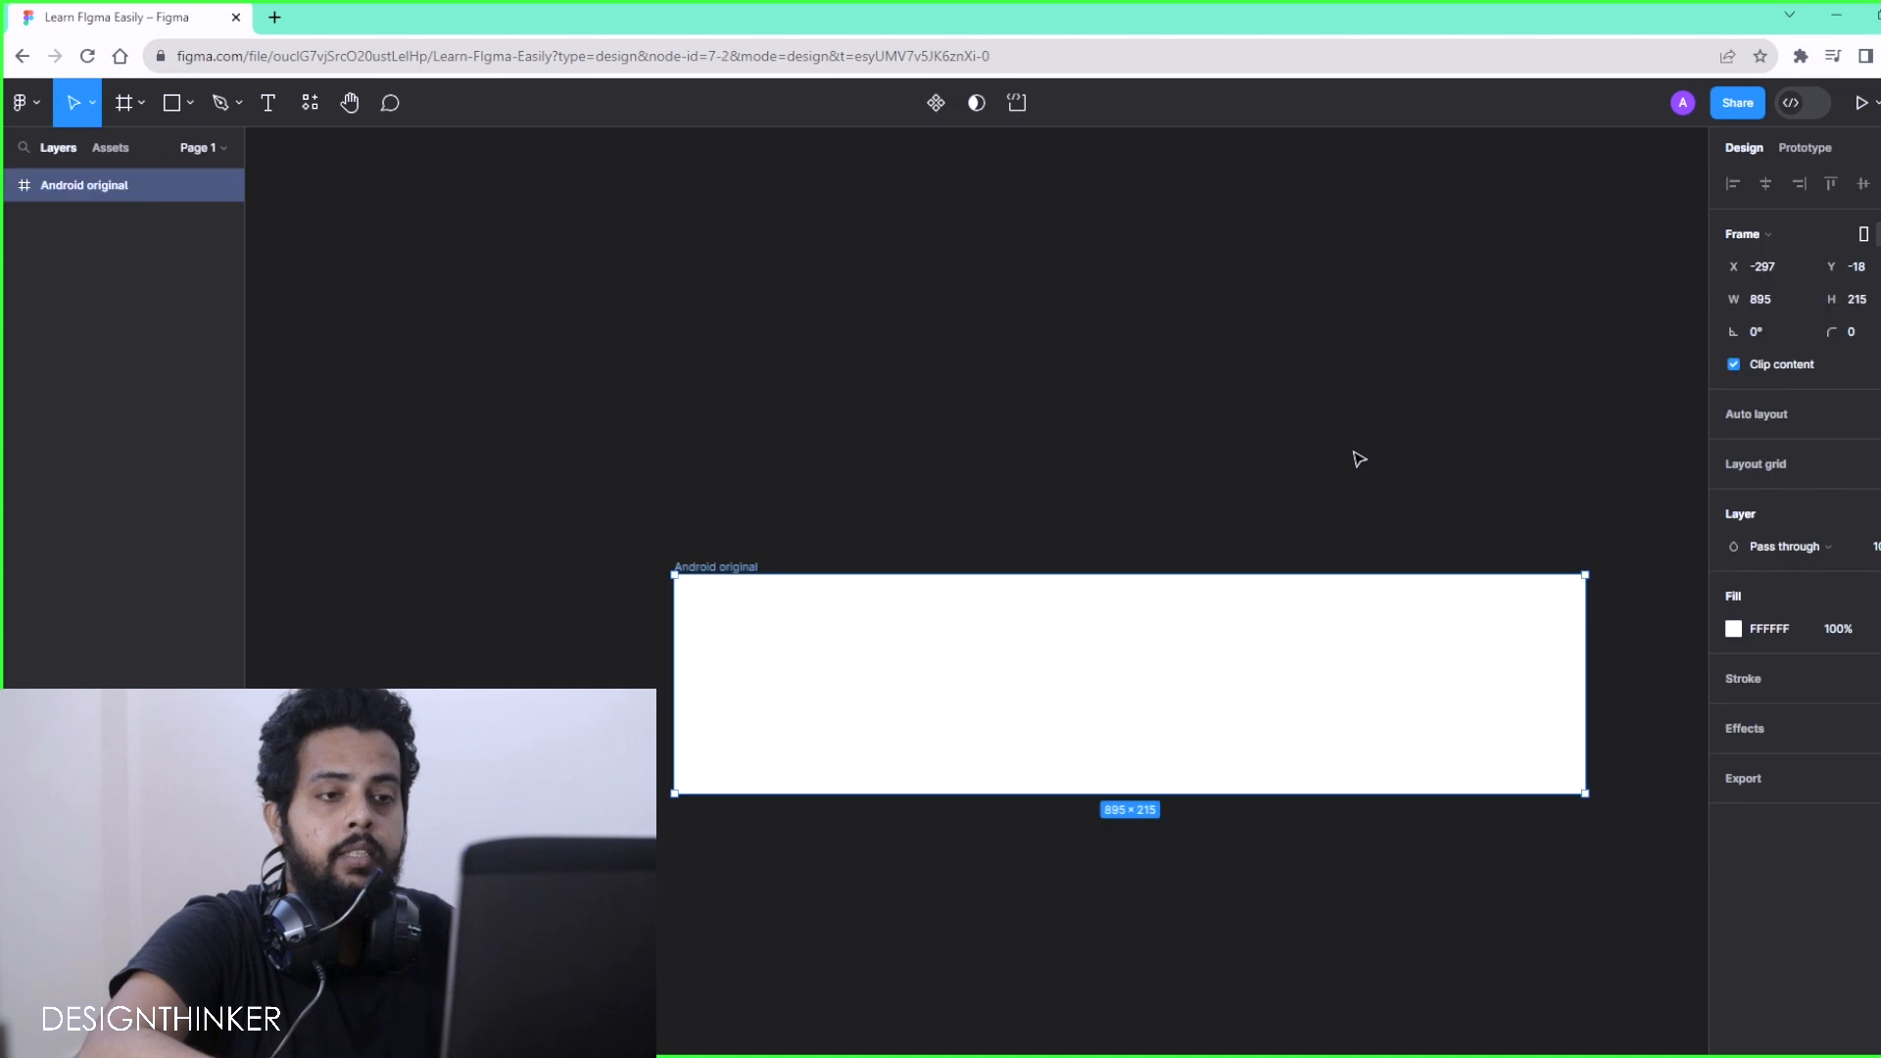
key("ctrl+z")
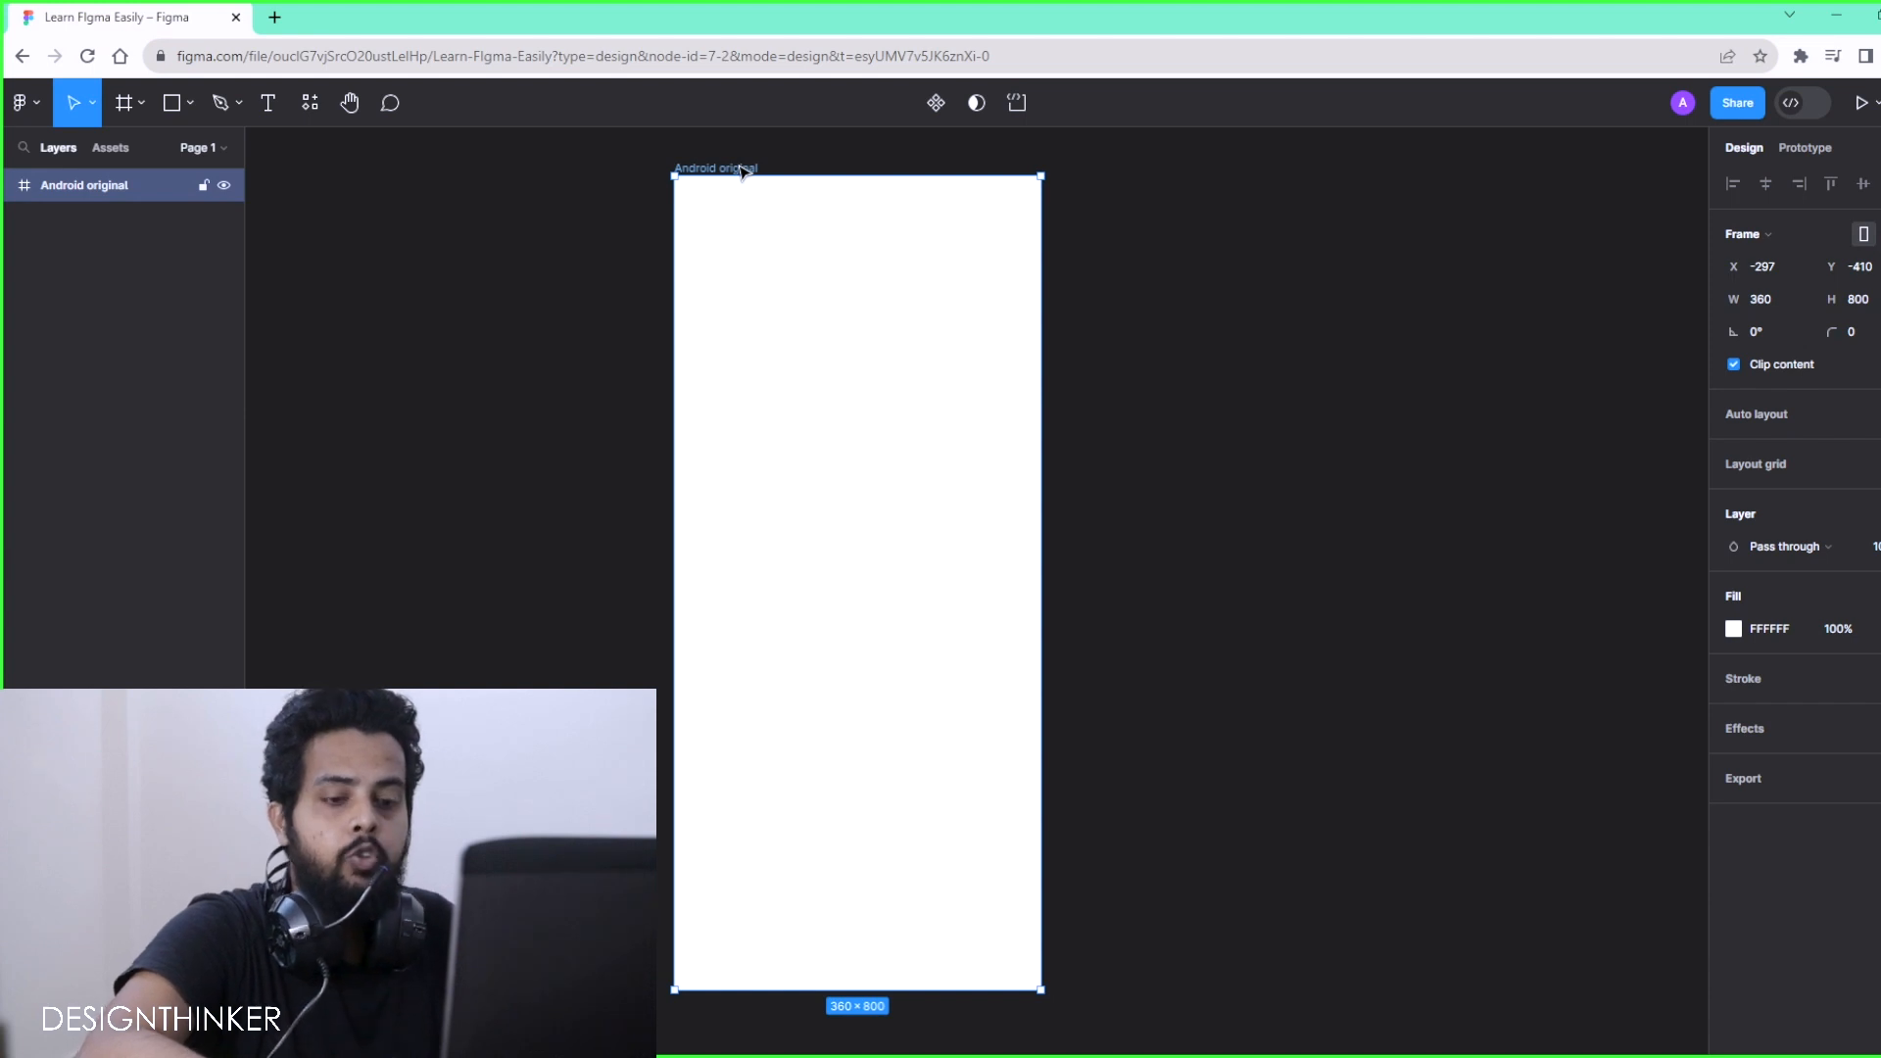
Duplicate the Android original frame and rename the duplicate as Android Copy
key("ctrl+d")
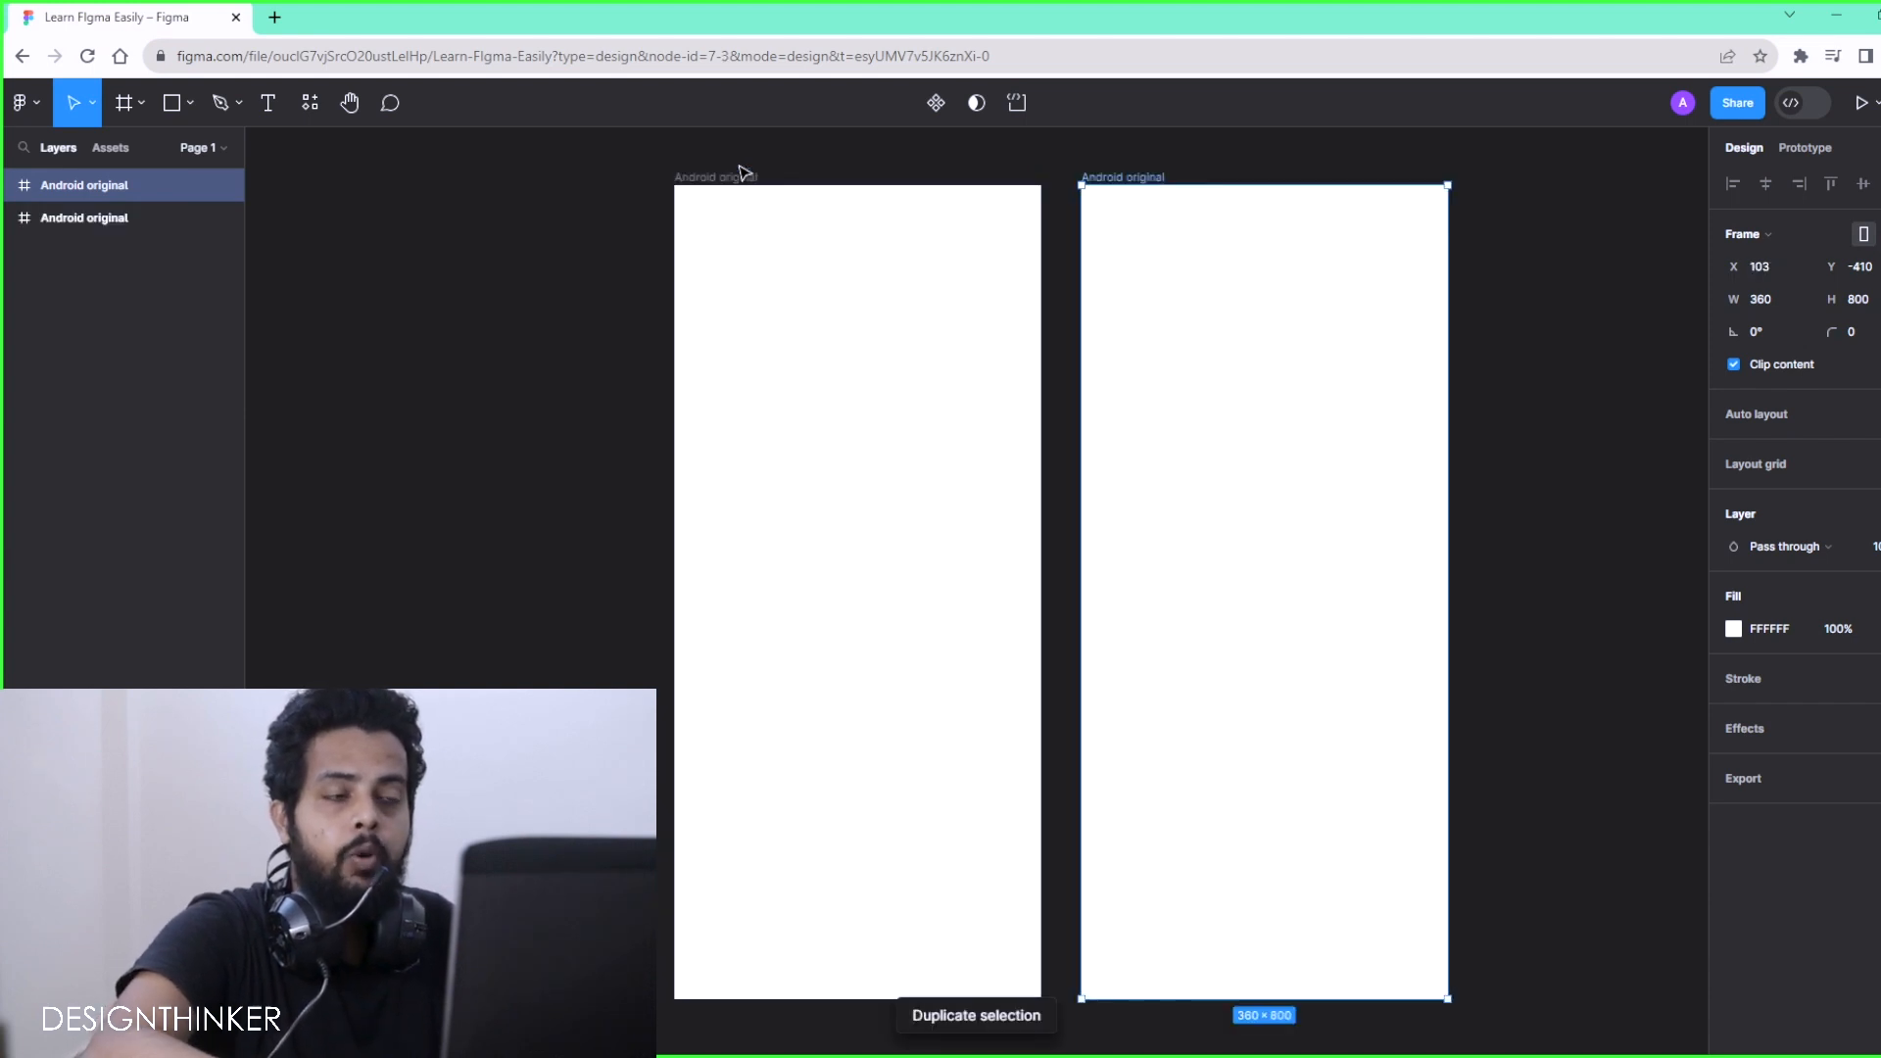
double_click(1148, 177)
type("Android Copy")
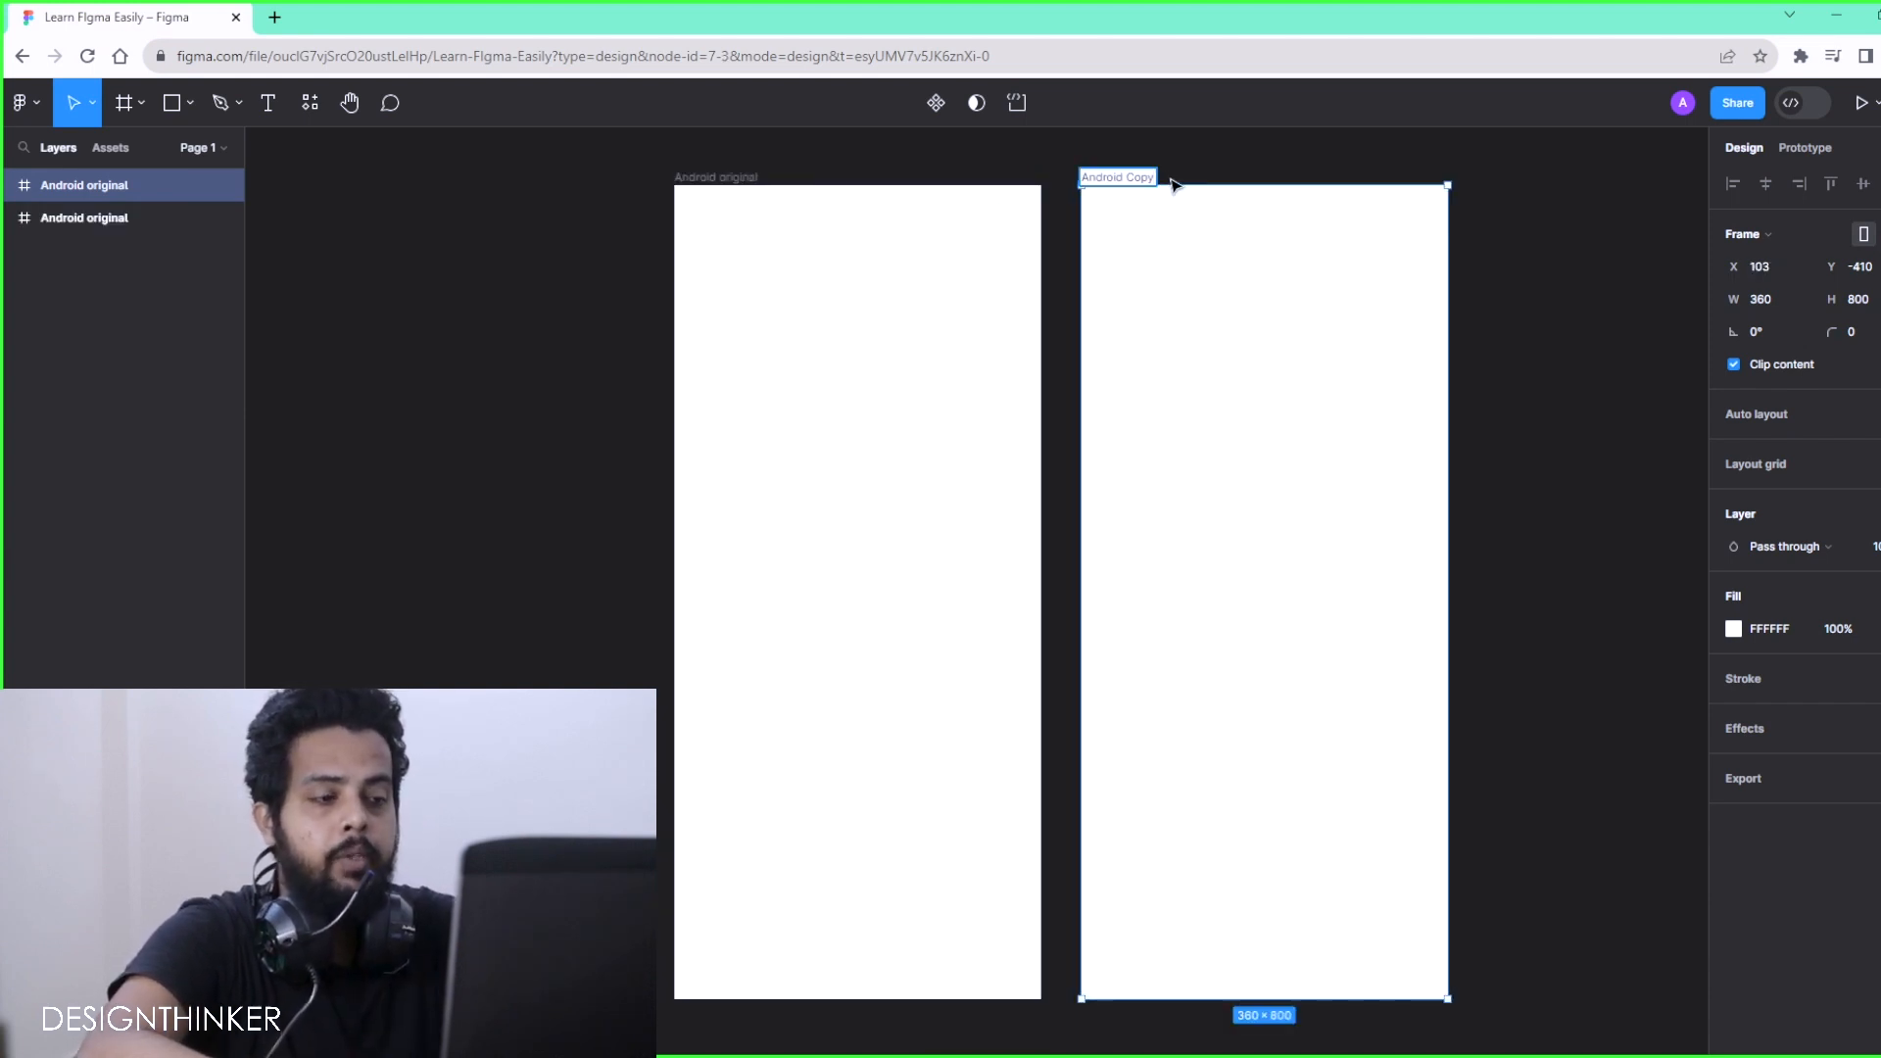
left_click(1634, 392)
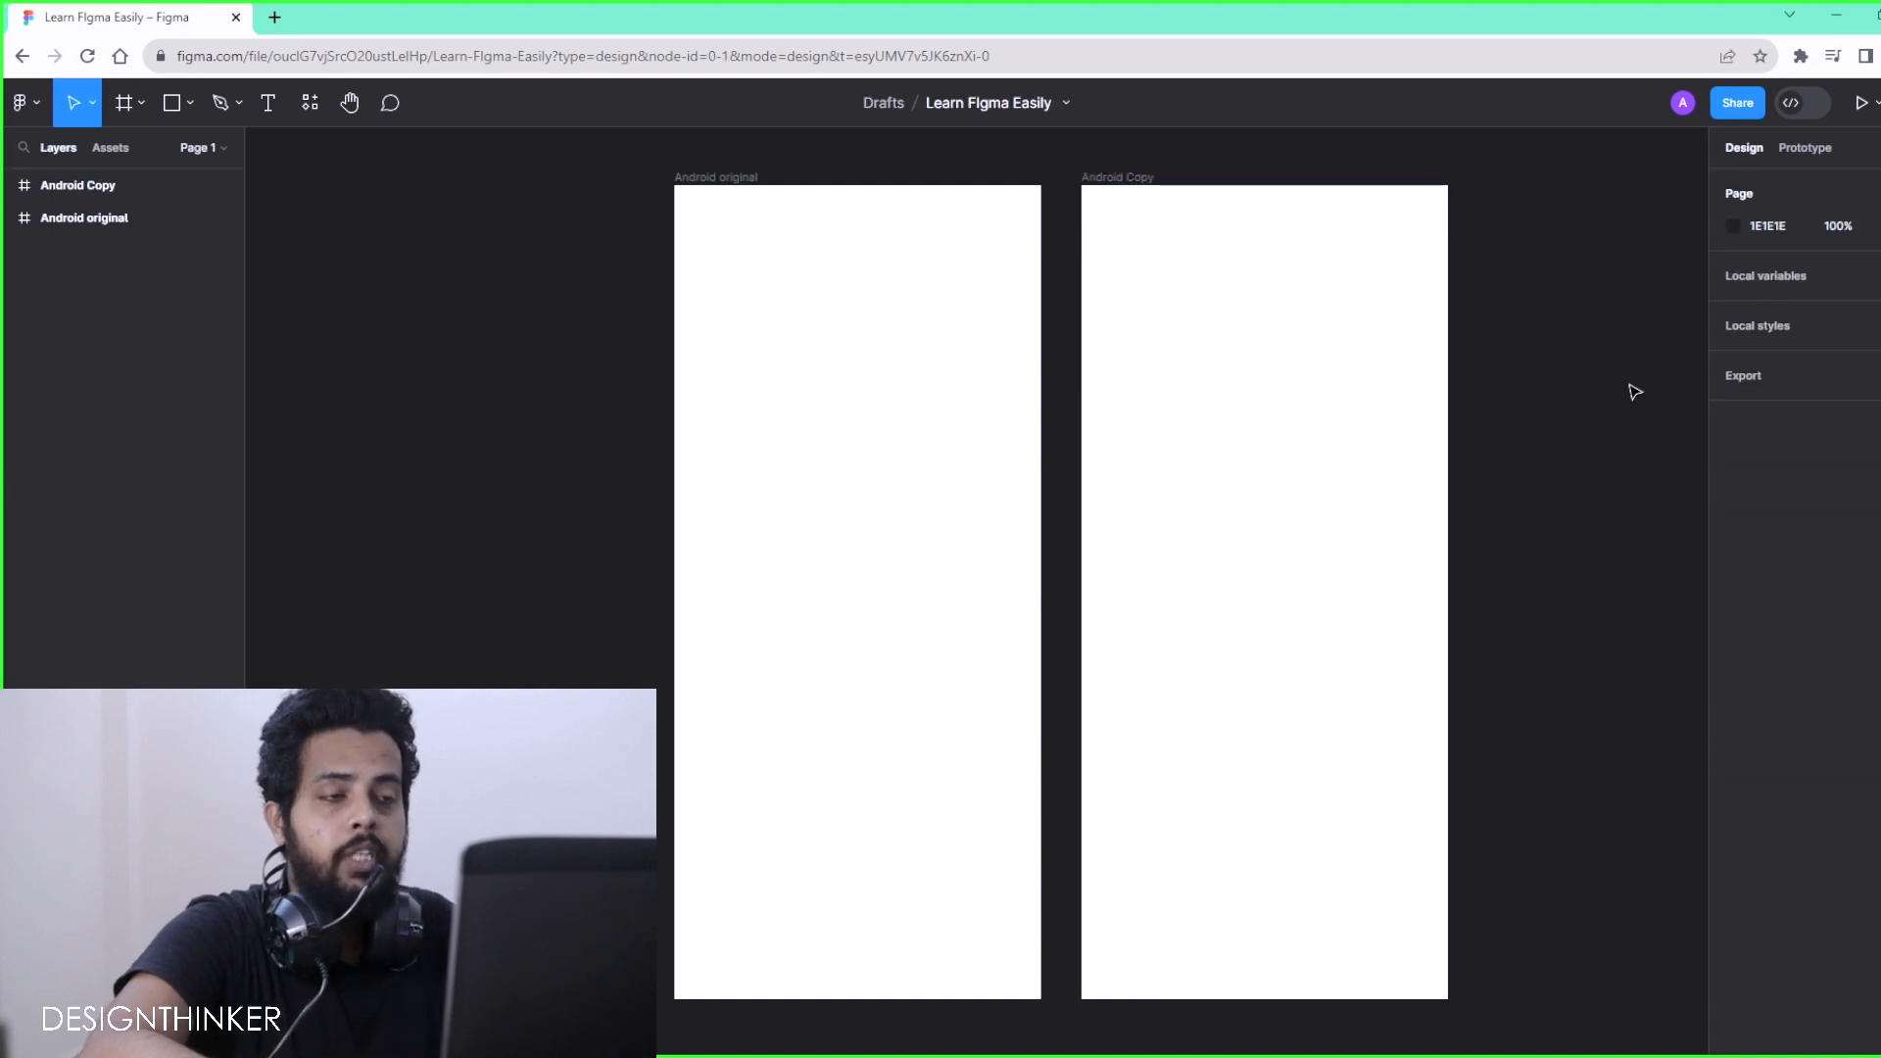
Duplicate the Android Copy frame and rename the new duplicate as Android Copy 2
left_click(1108, 177)
key("ctrl+d")
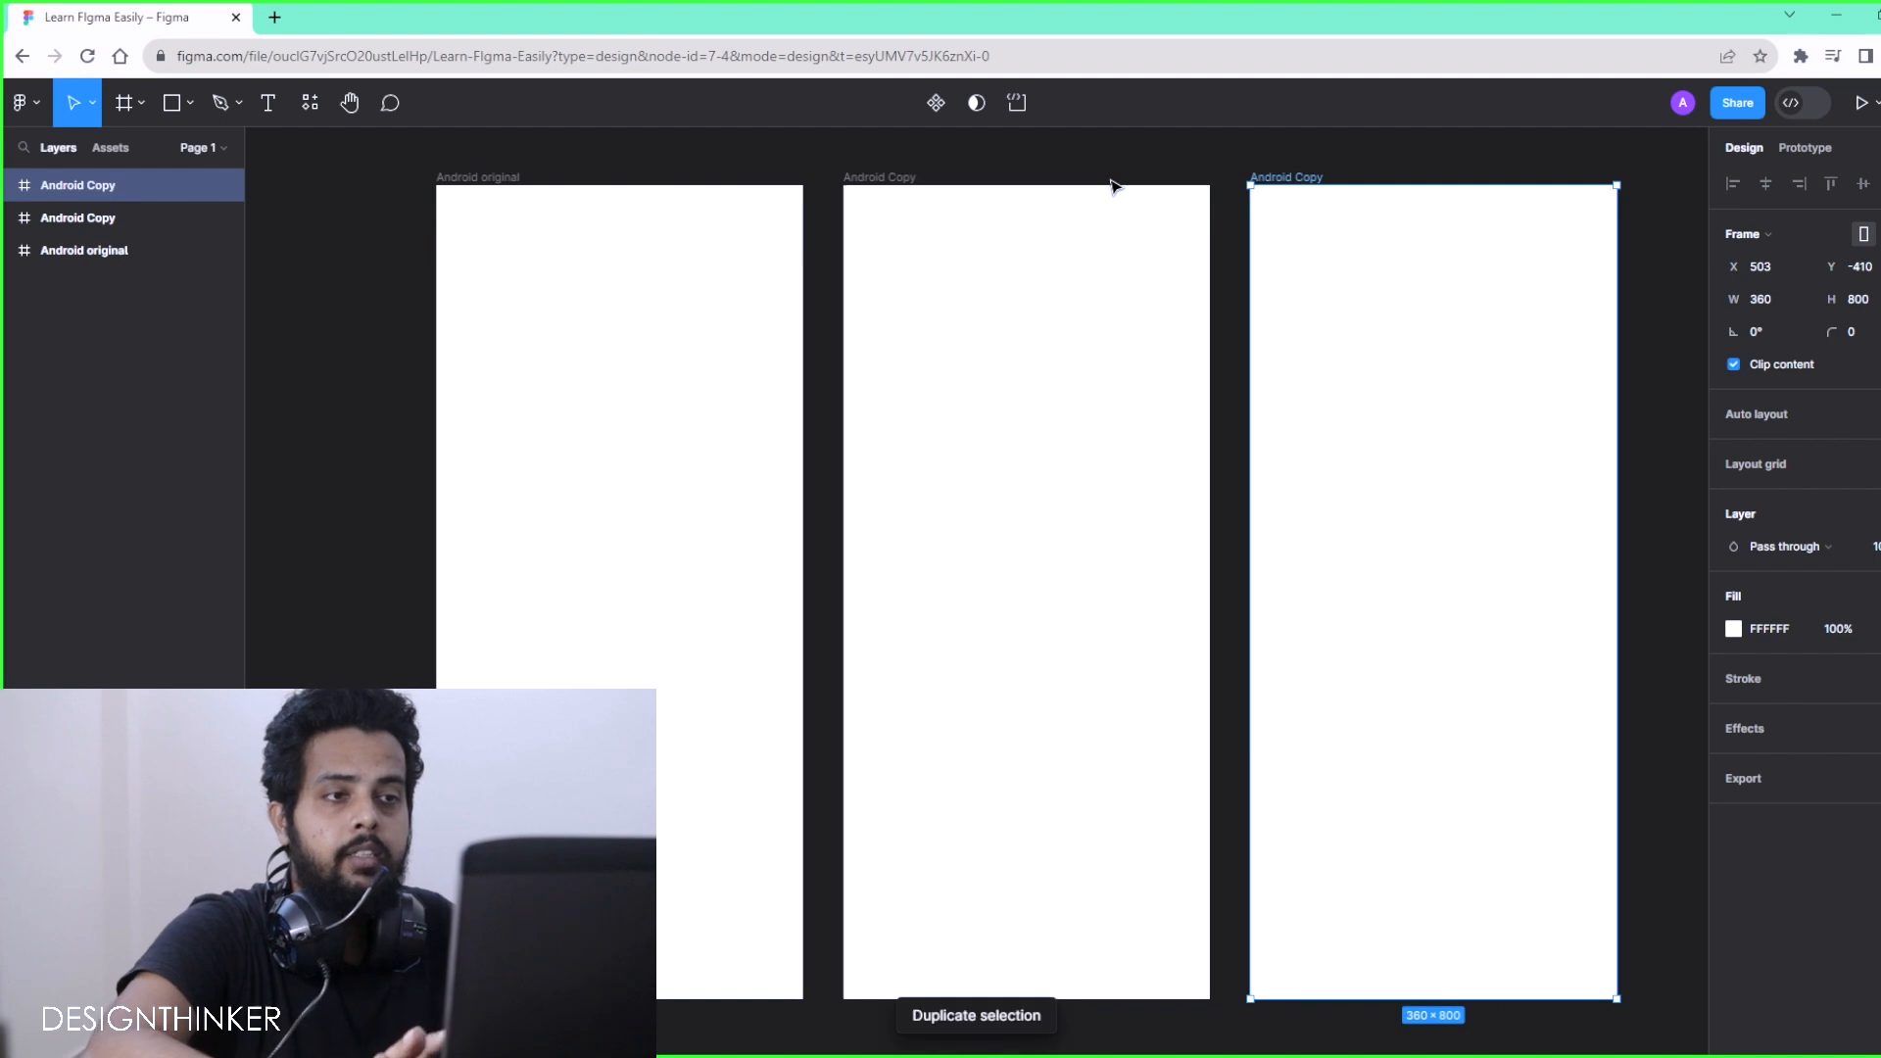
double_click(1322, 178)
left_click(1324, 177)
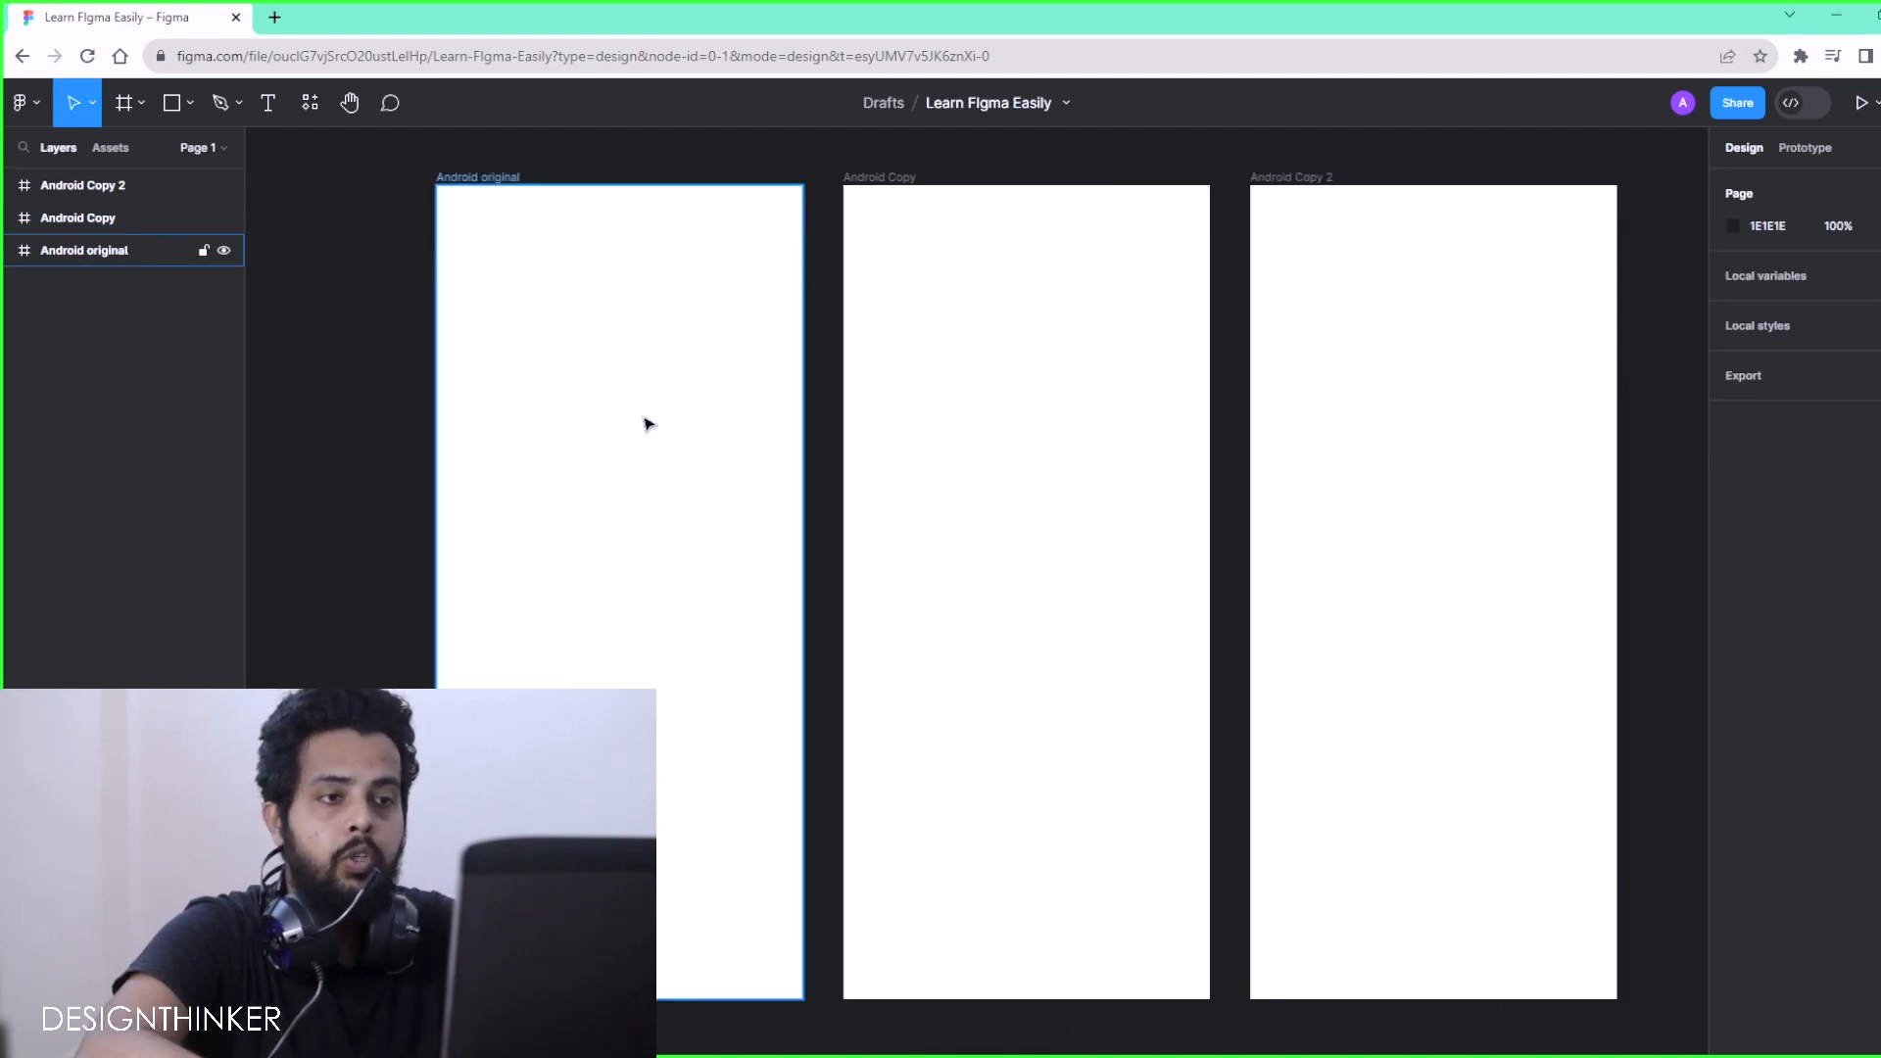
Examine the three Android frames by zooming in and out on the canvas and panning across them
key("ctrl+plus")
key("ctrl+plus")
key("ctrl+plus")
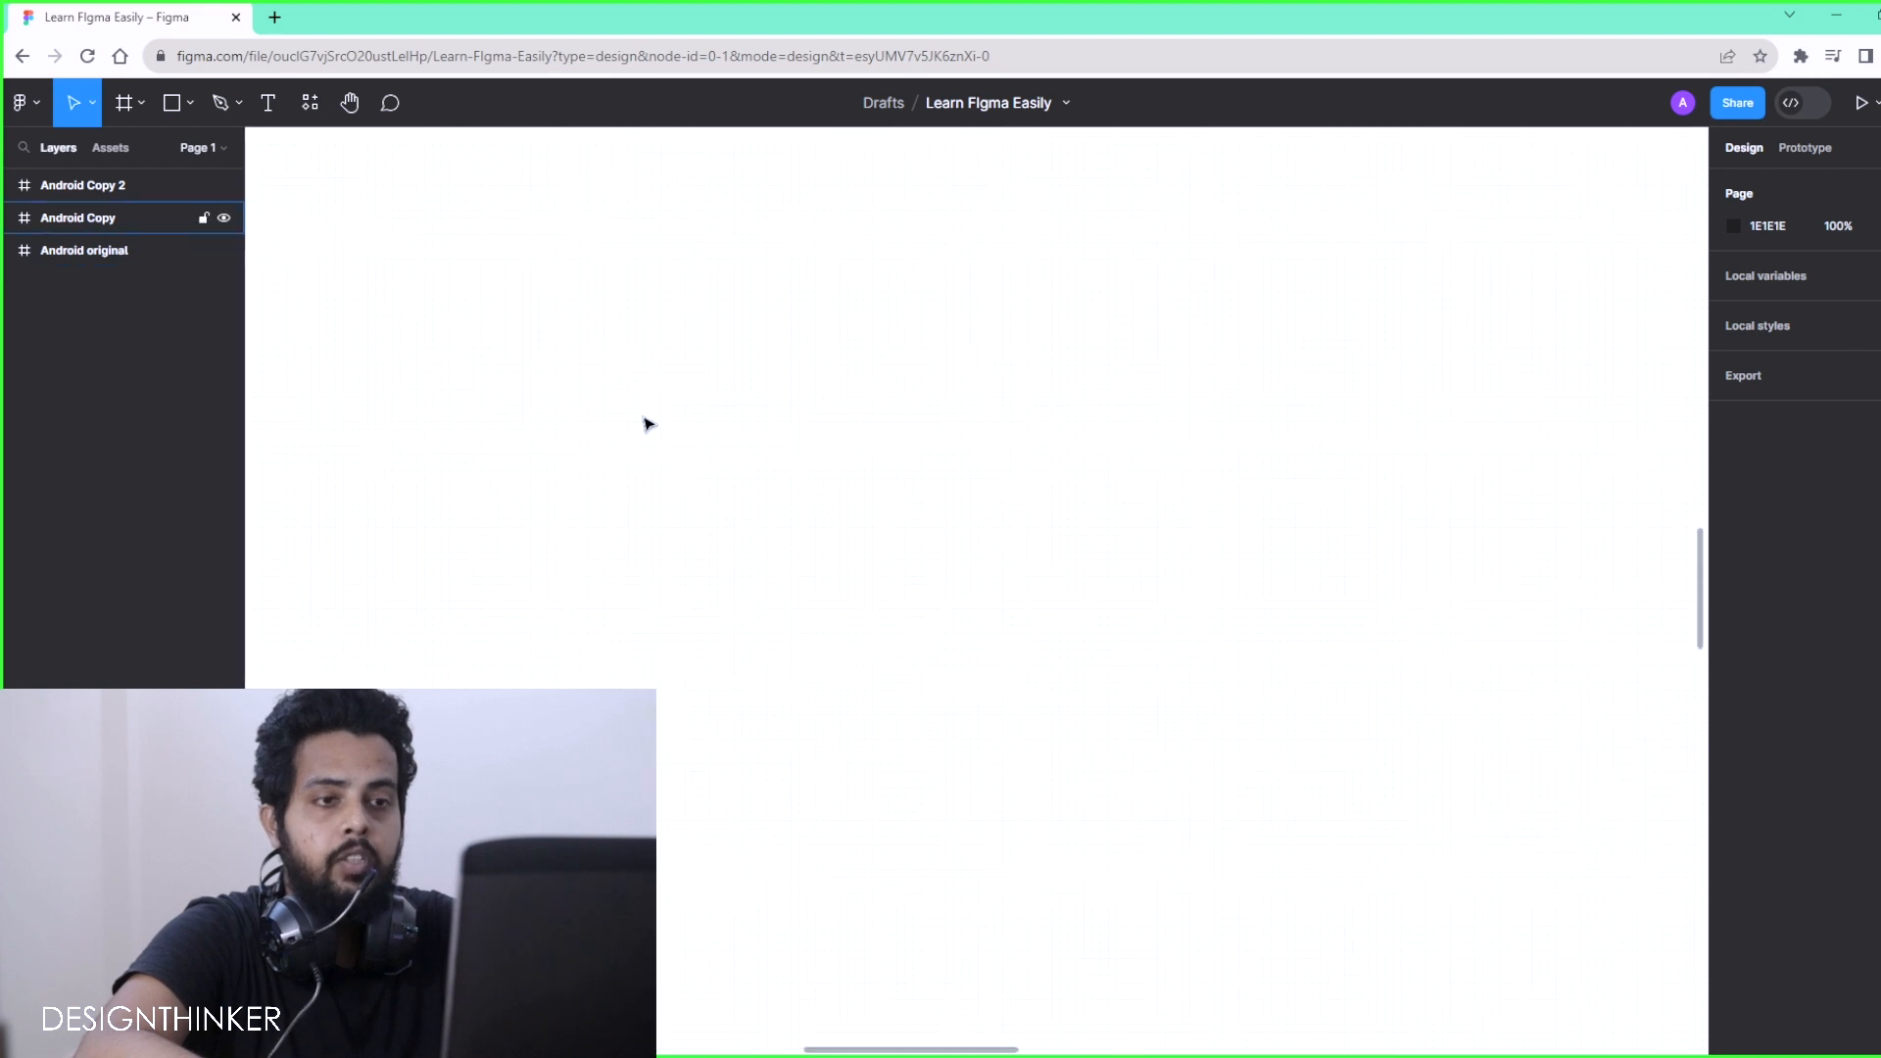
key("ctrl+minus")
key("ctrl+minus")
key("ctrl+minus")
key("ctrl+minus")
key("ctrl+minus")
key("ctrl+minus")
key("ctrl+minus")
key("ctrl+plus")
key("ctrl+plus")
key("ctrl+plus")
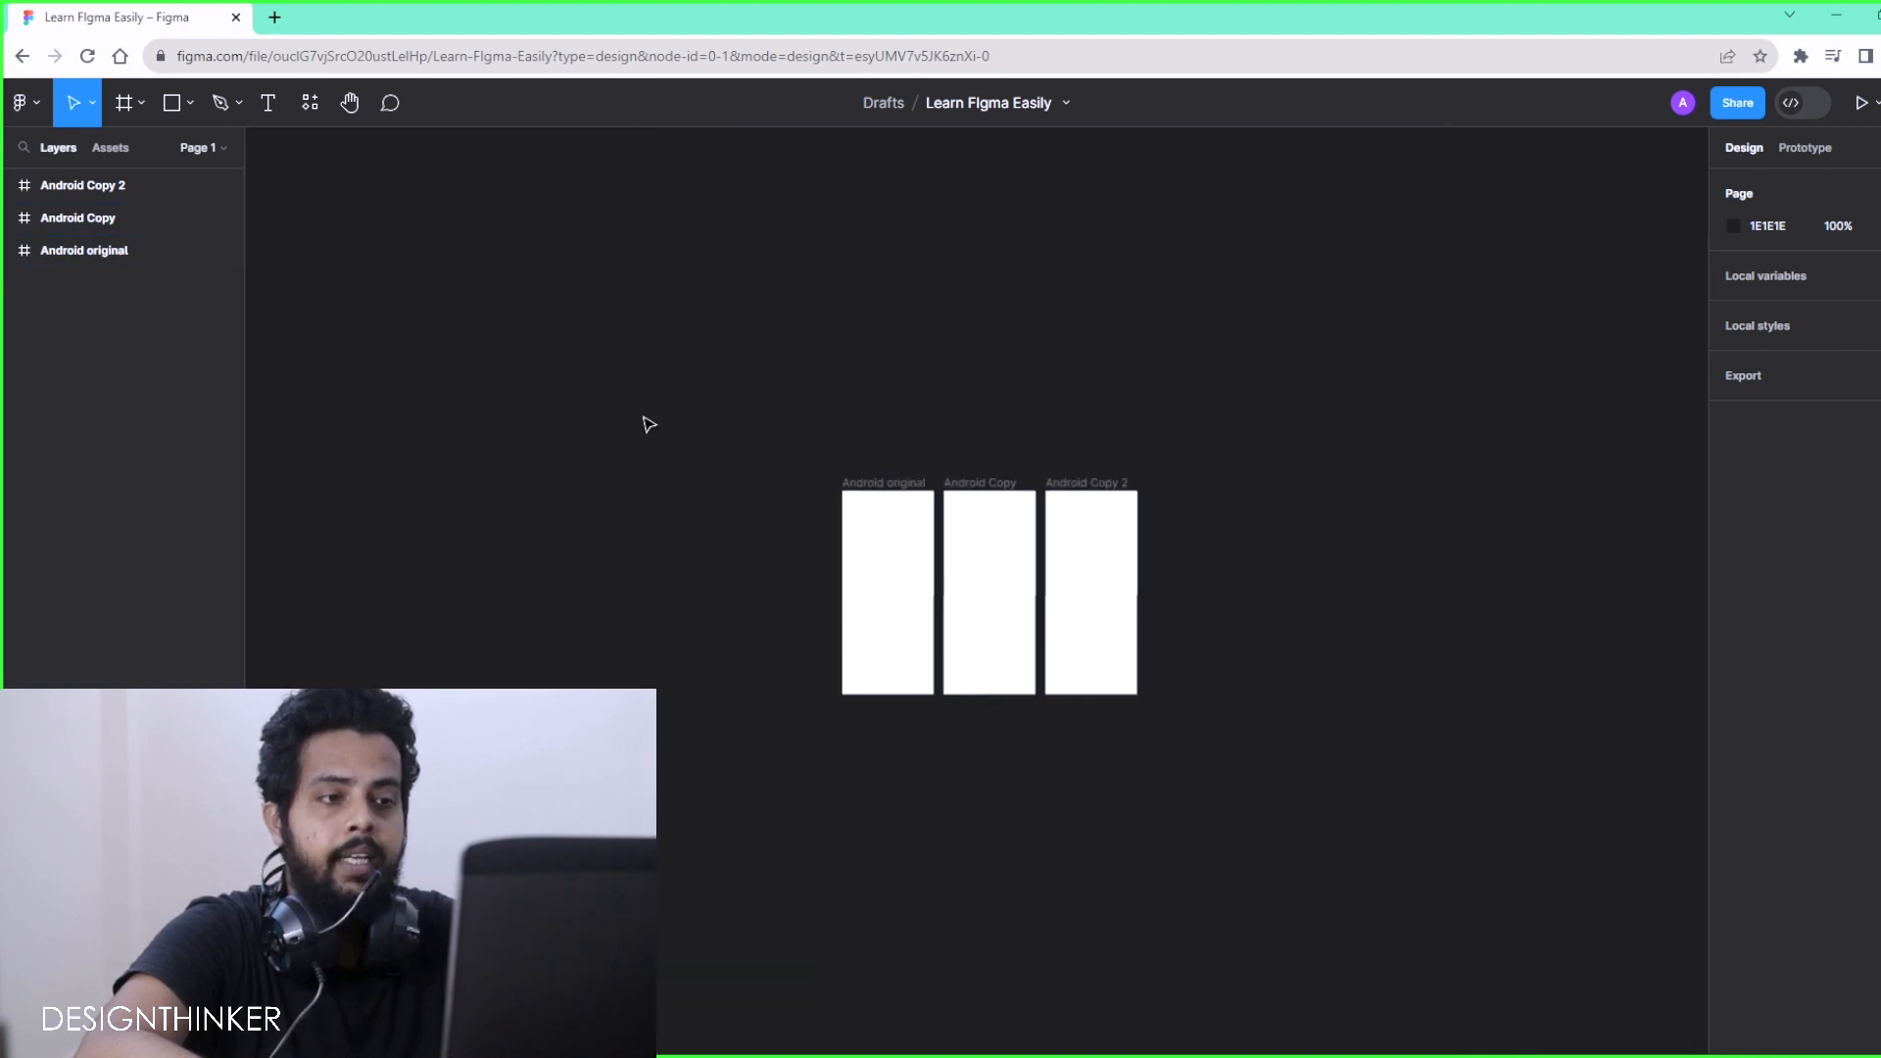
key("ctrl+plus")
key("ctrl+plus")
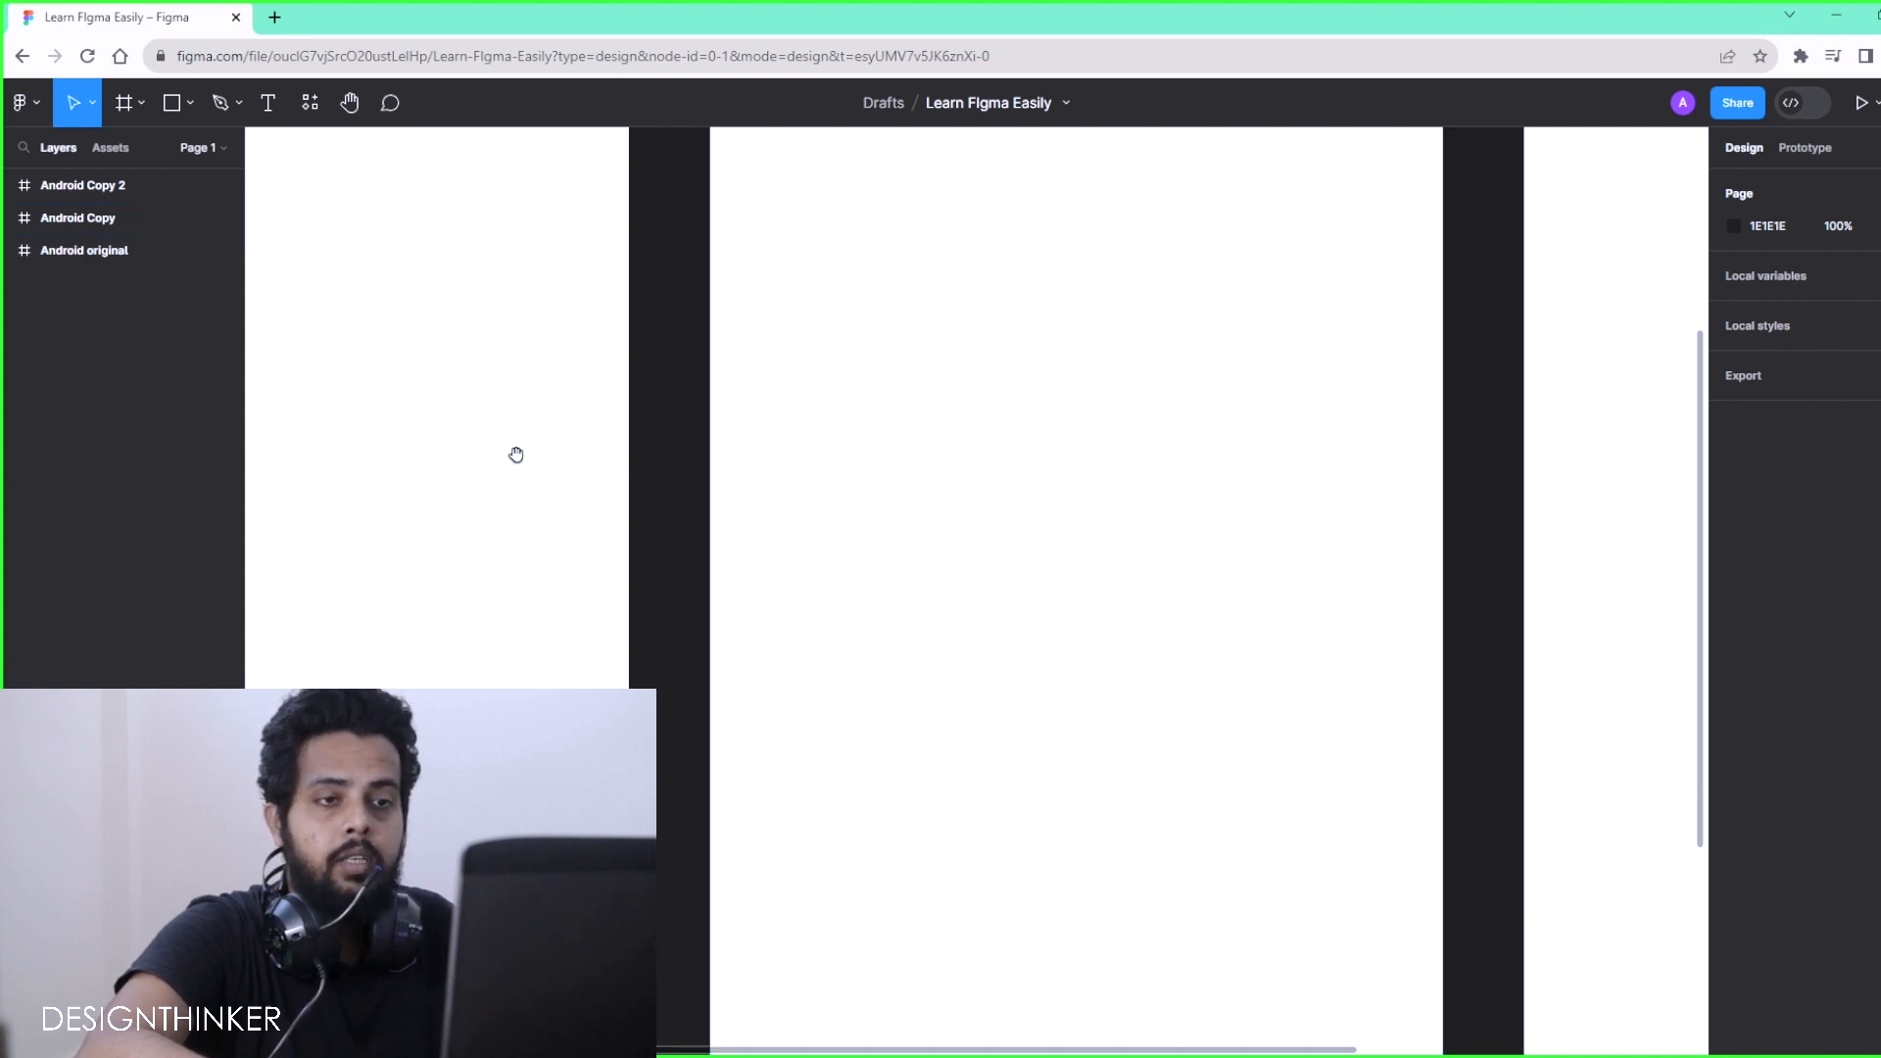
left_click_drag(516, 455, 896, 910)
left_click_drag(1286, 689, 724, 710)
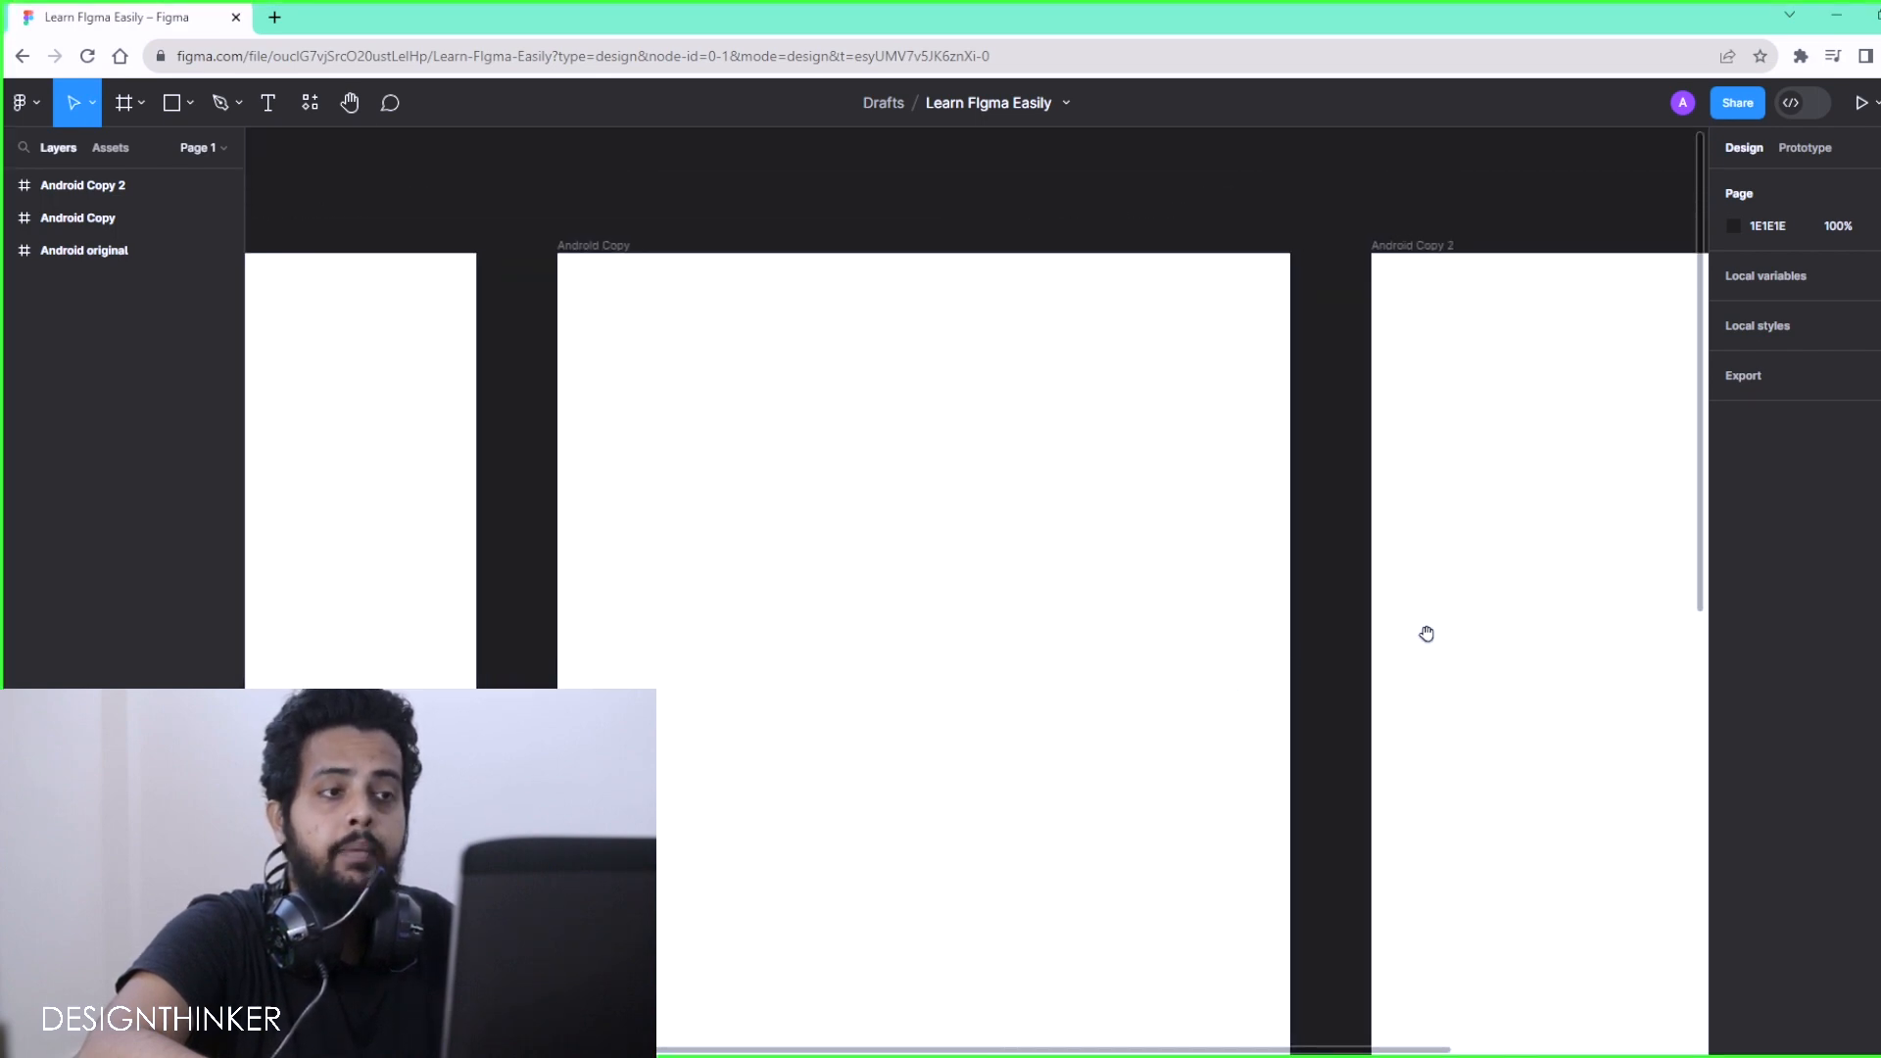
Pan across the Android frames and zoom the canvas to fit all three of them
left_click_drag(1357, 639, 779, 680)
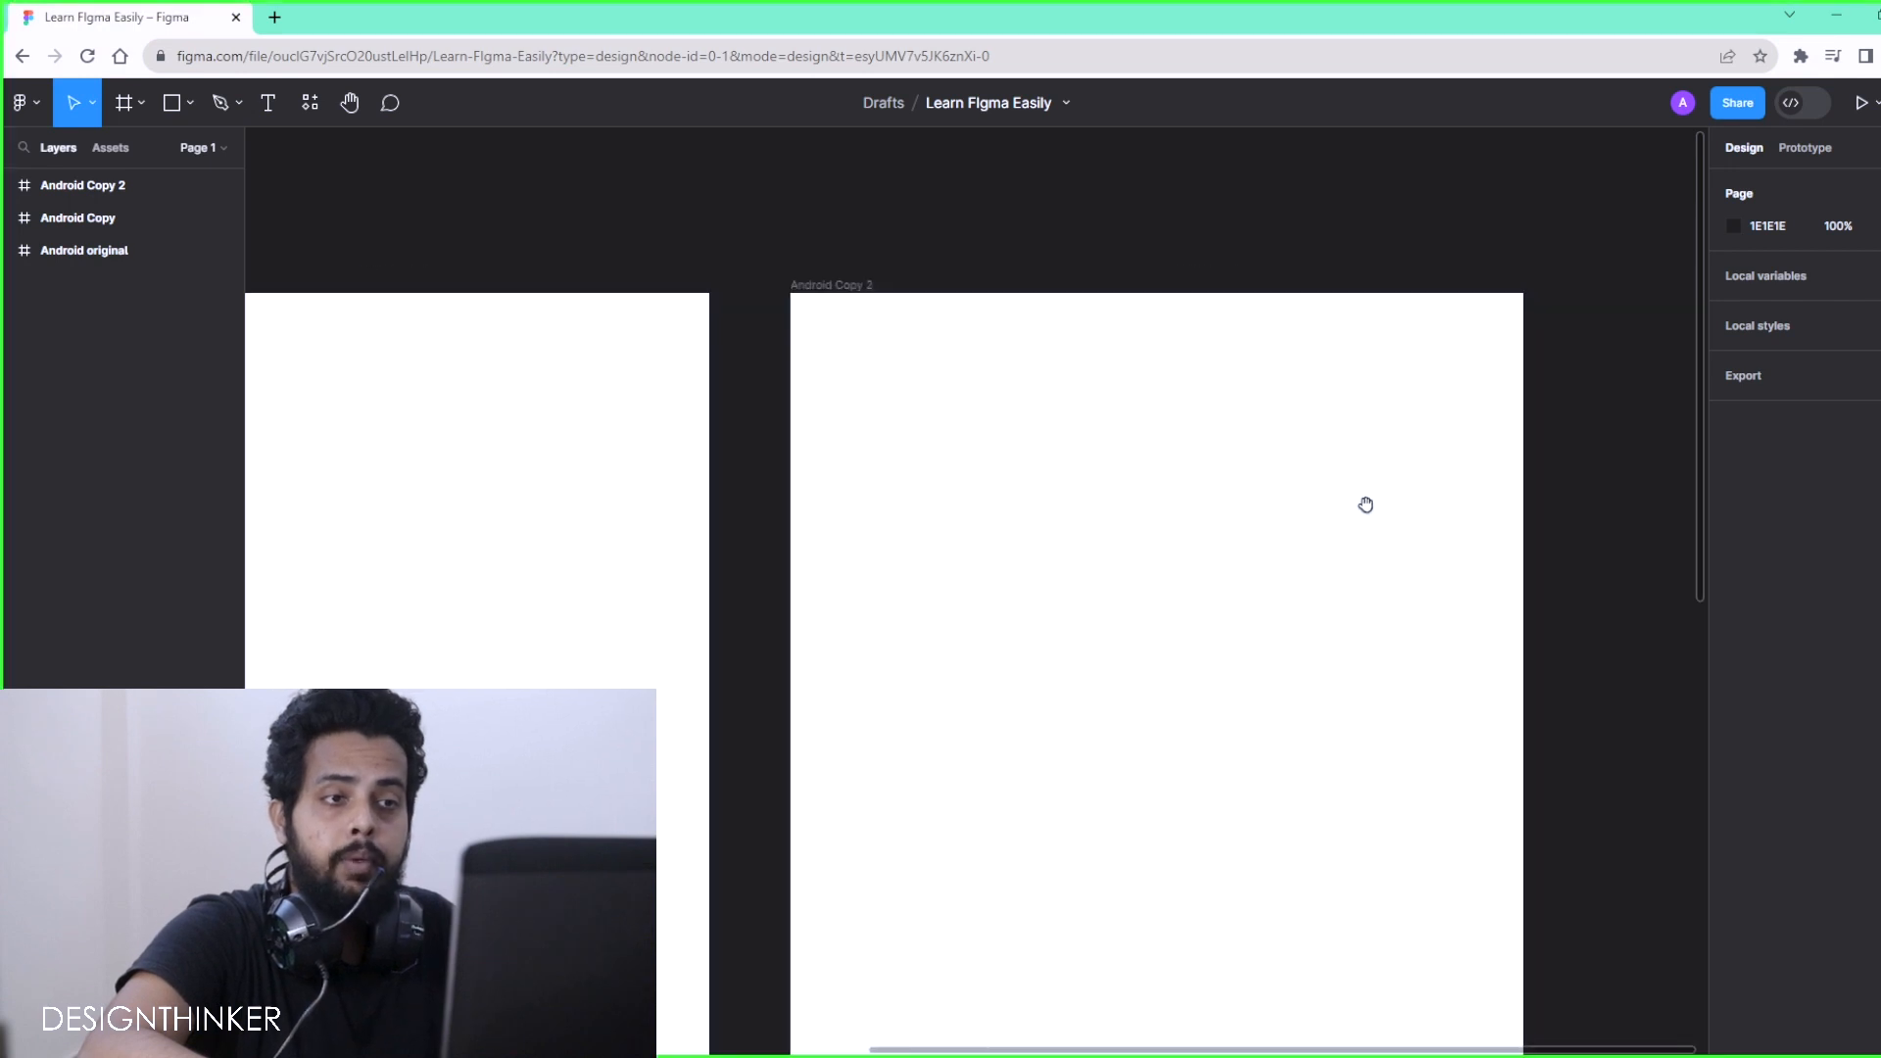
left_click_drag(1304, 527, 1145, 586)
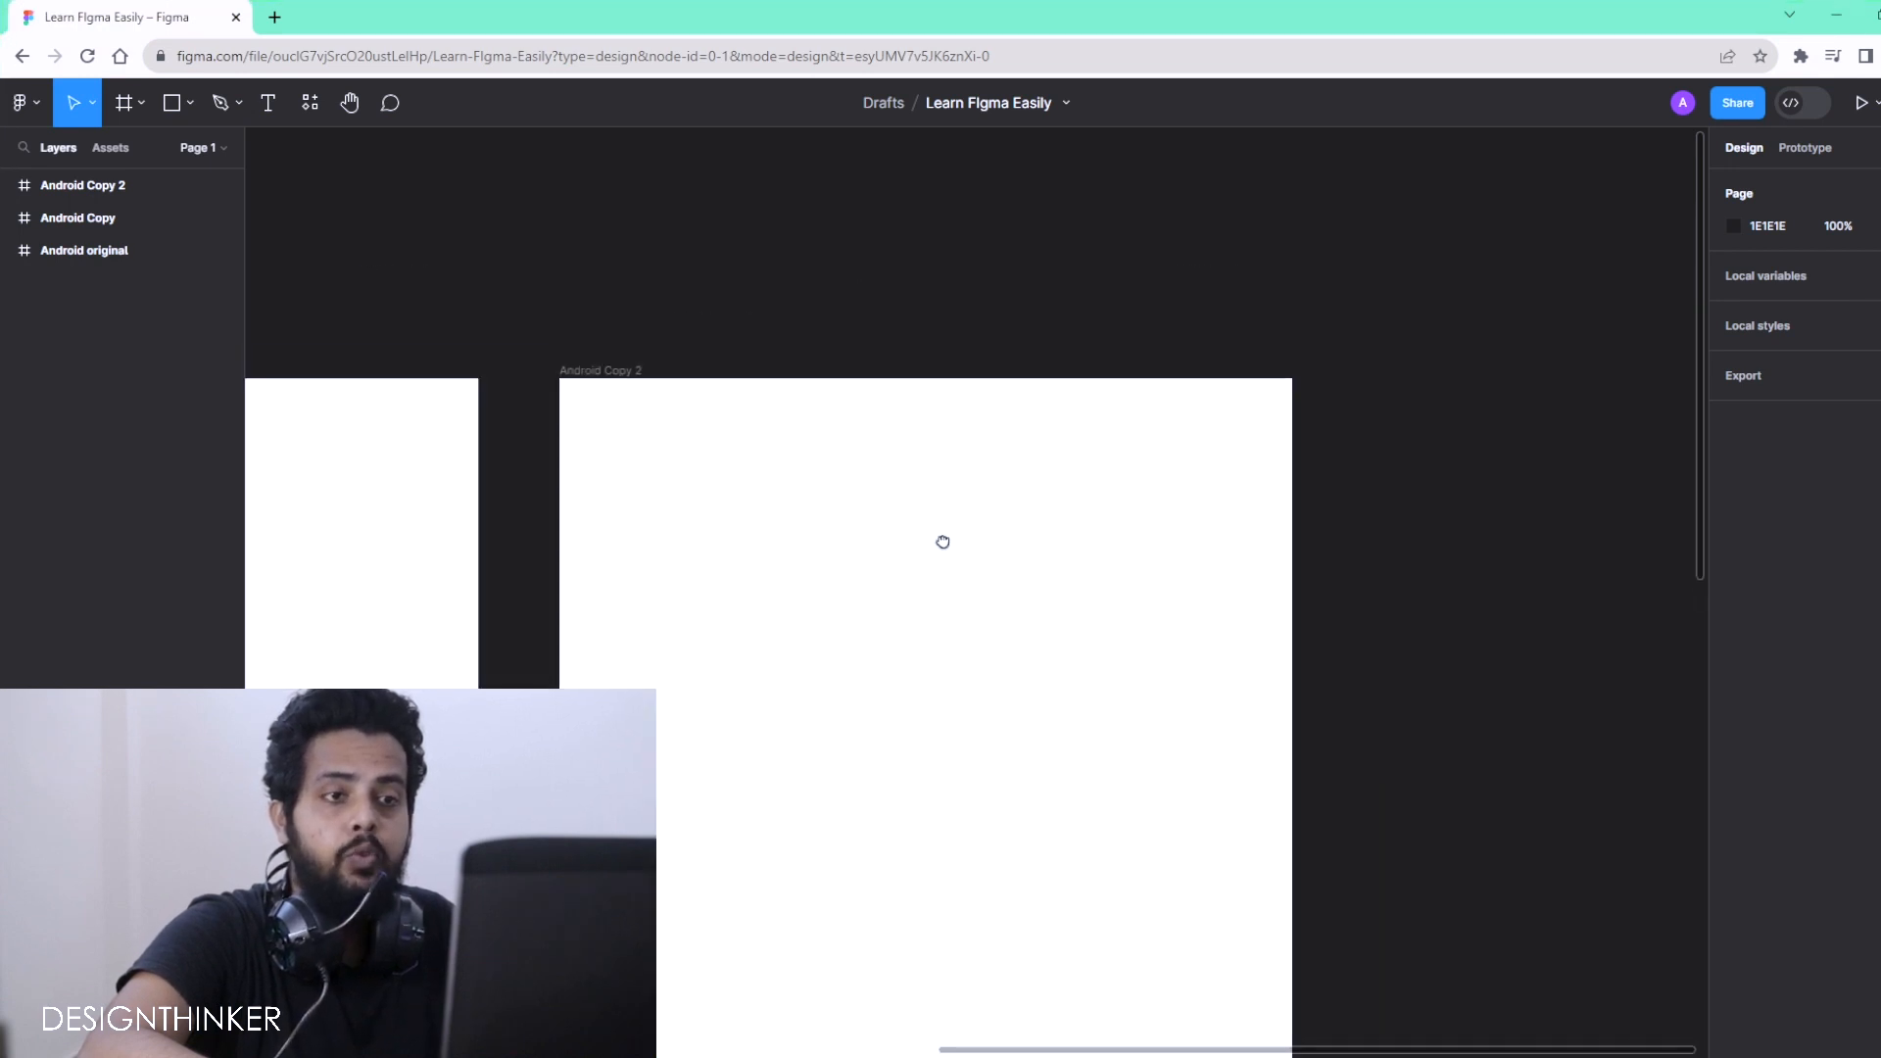
left_click_drag(941, 542, 1179, 479)
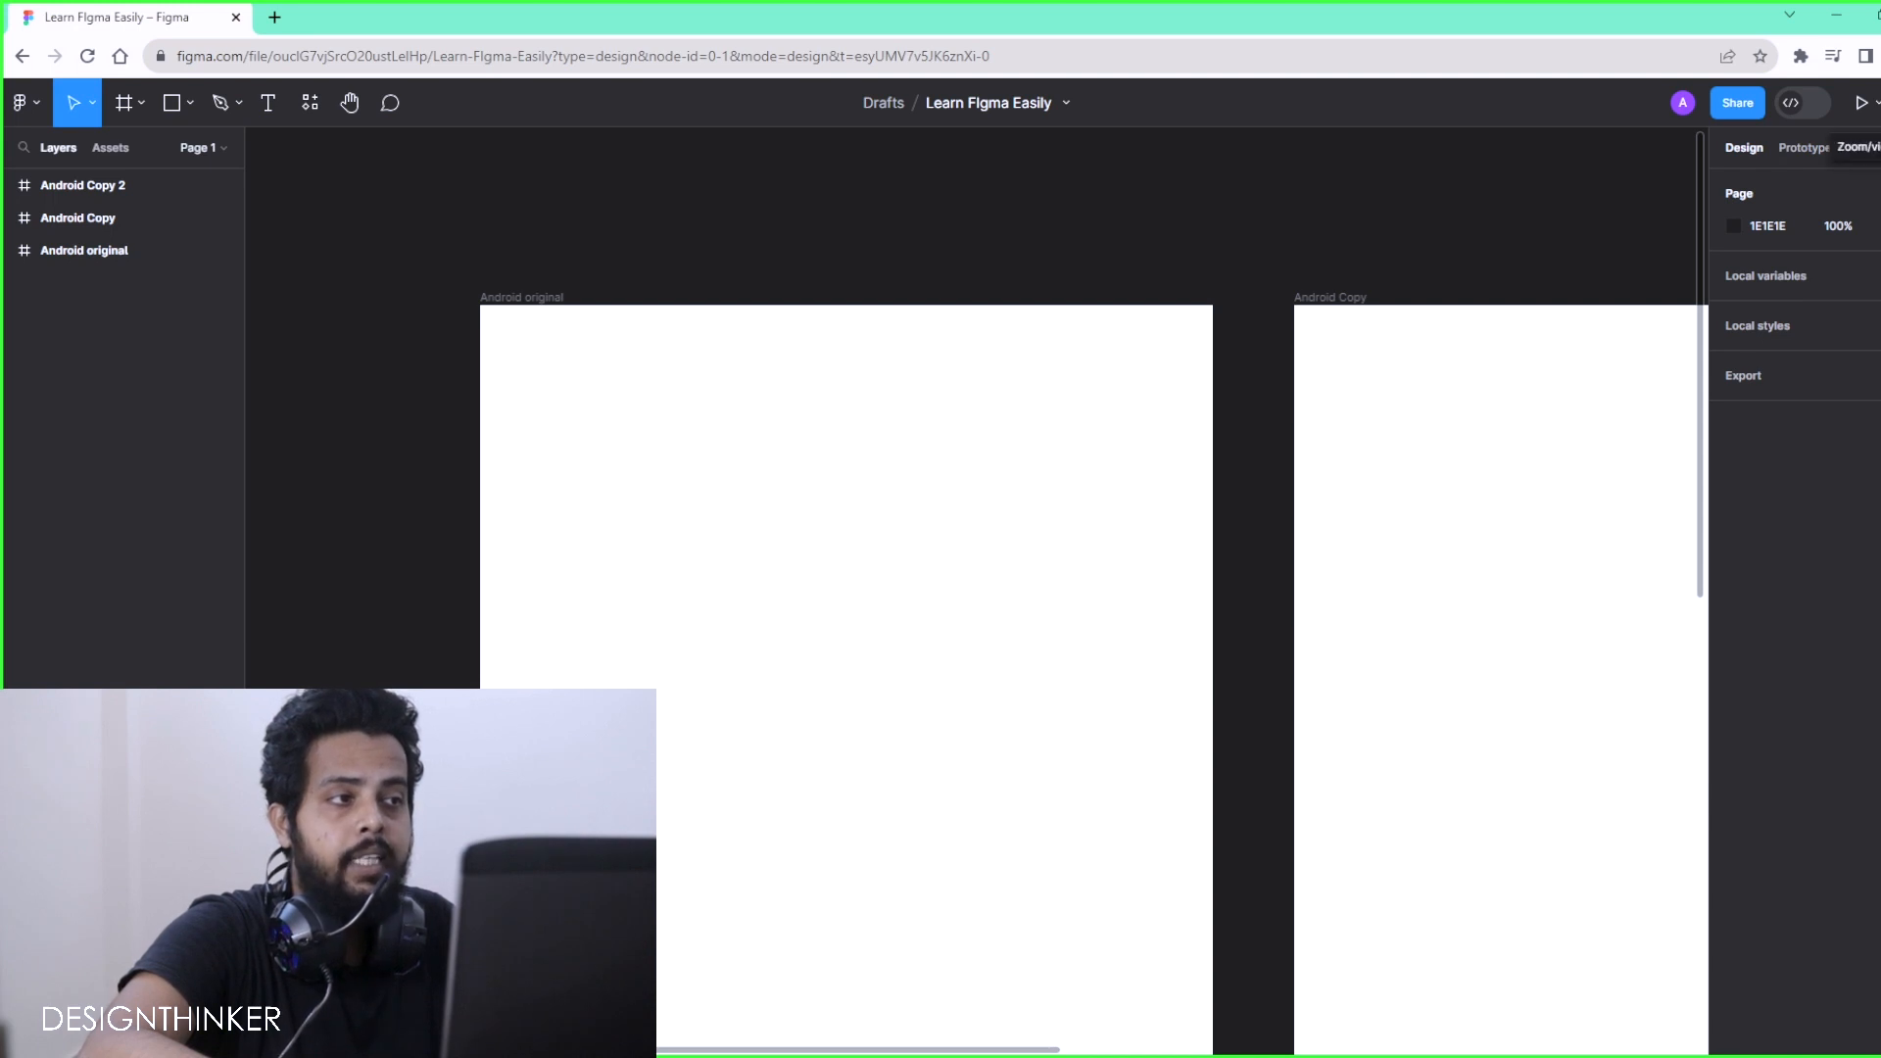
left_click(1877, 103)
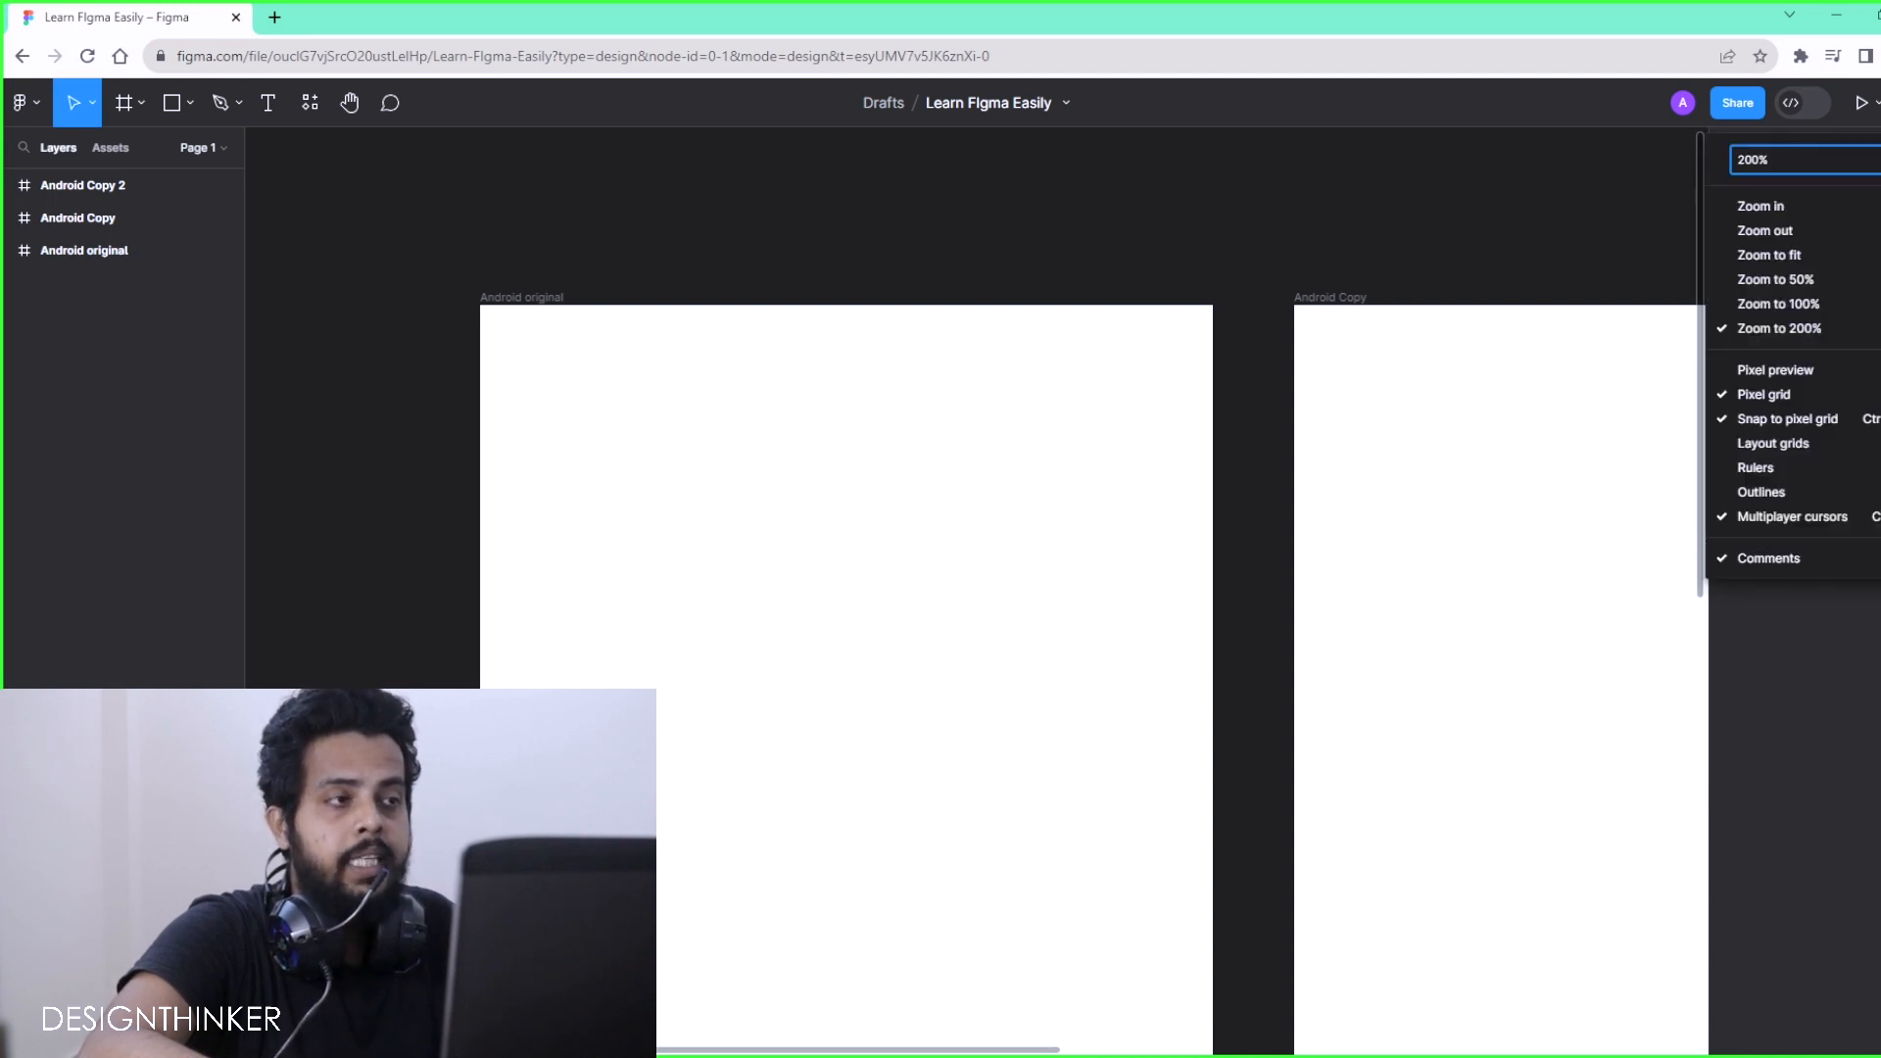
left_click(1779, 255)
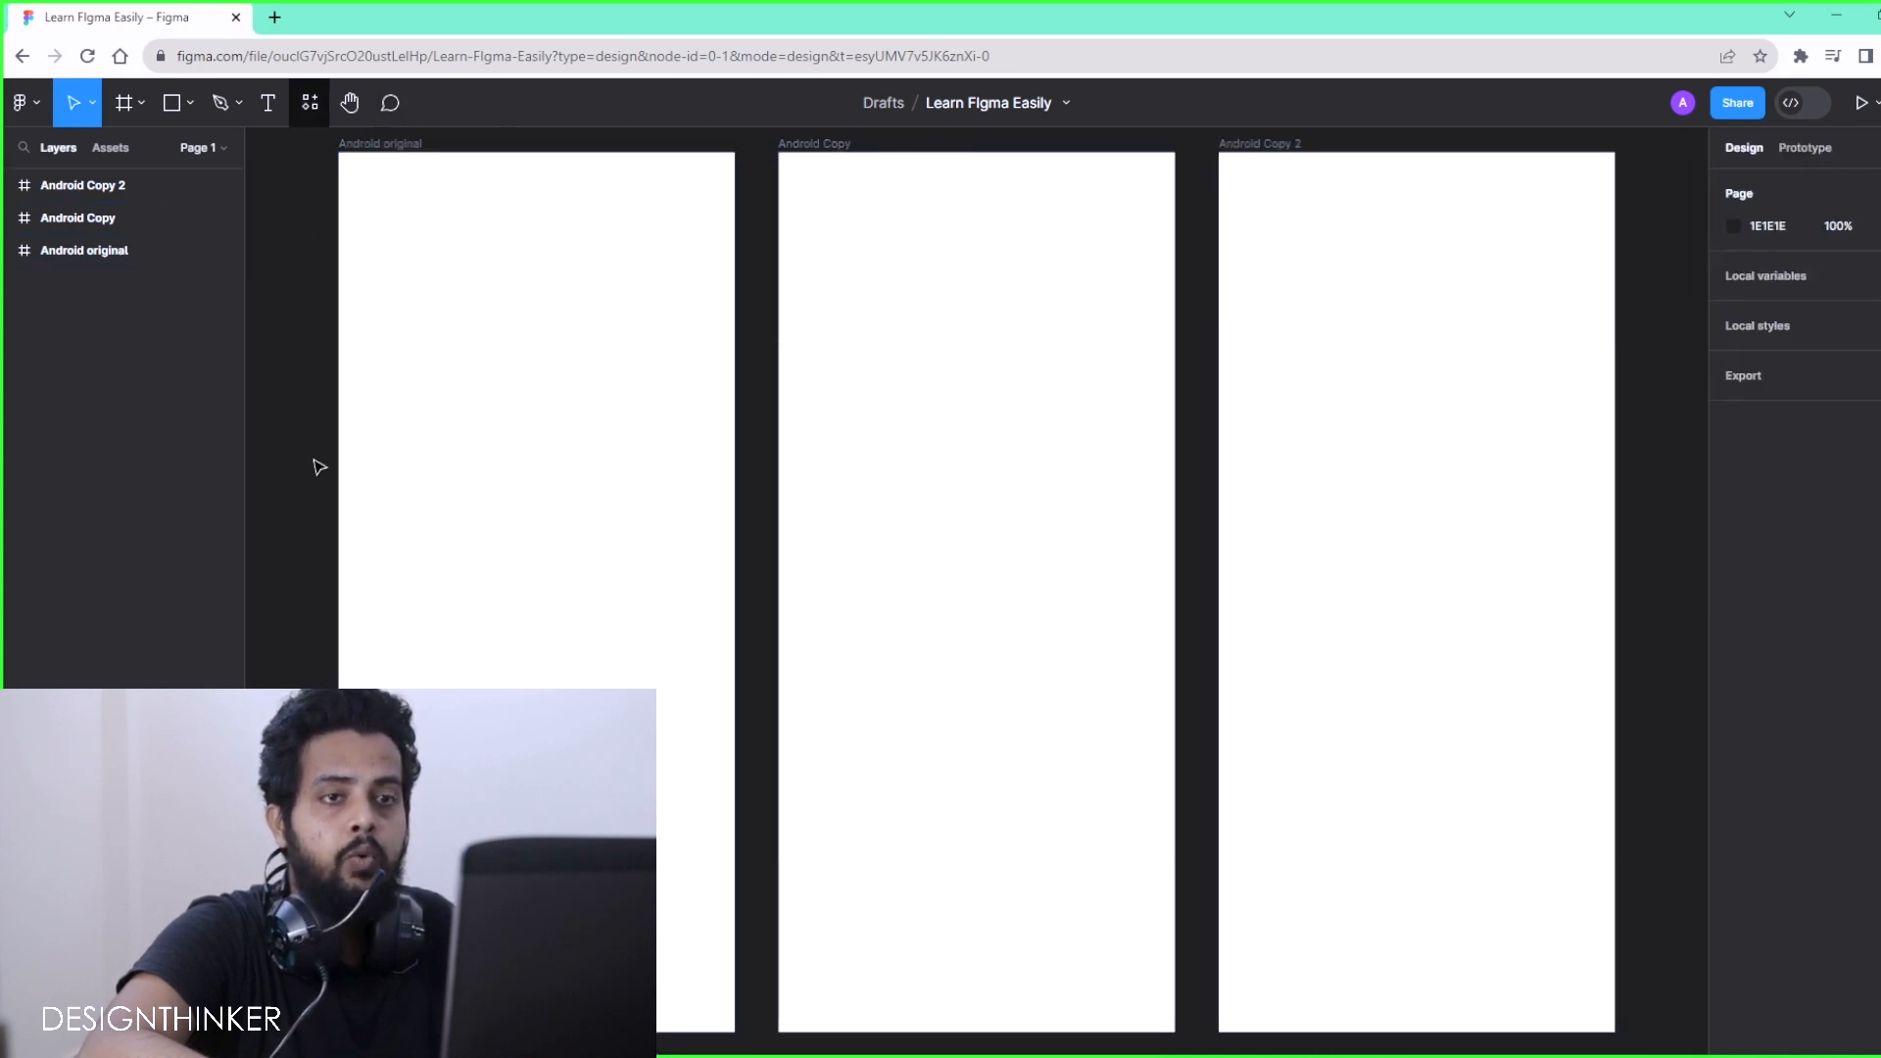
Add a layout grid to the Android original frame and set the grid size to 8 px
left_click(372, 147)
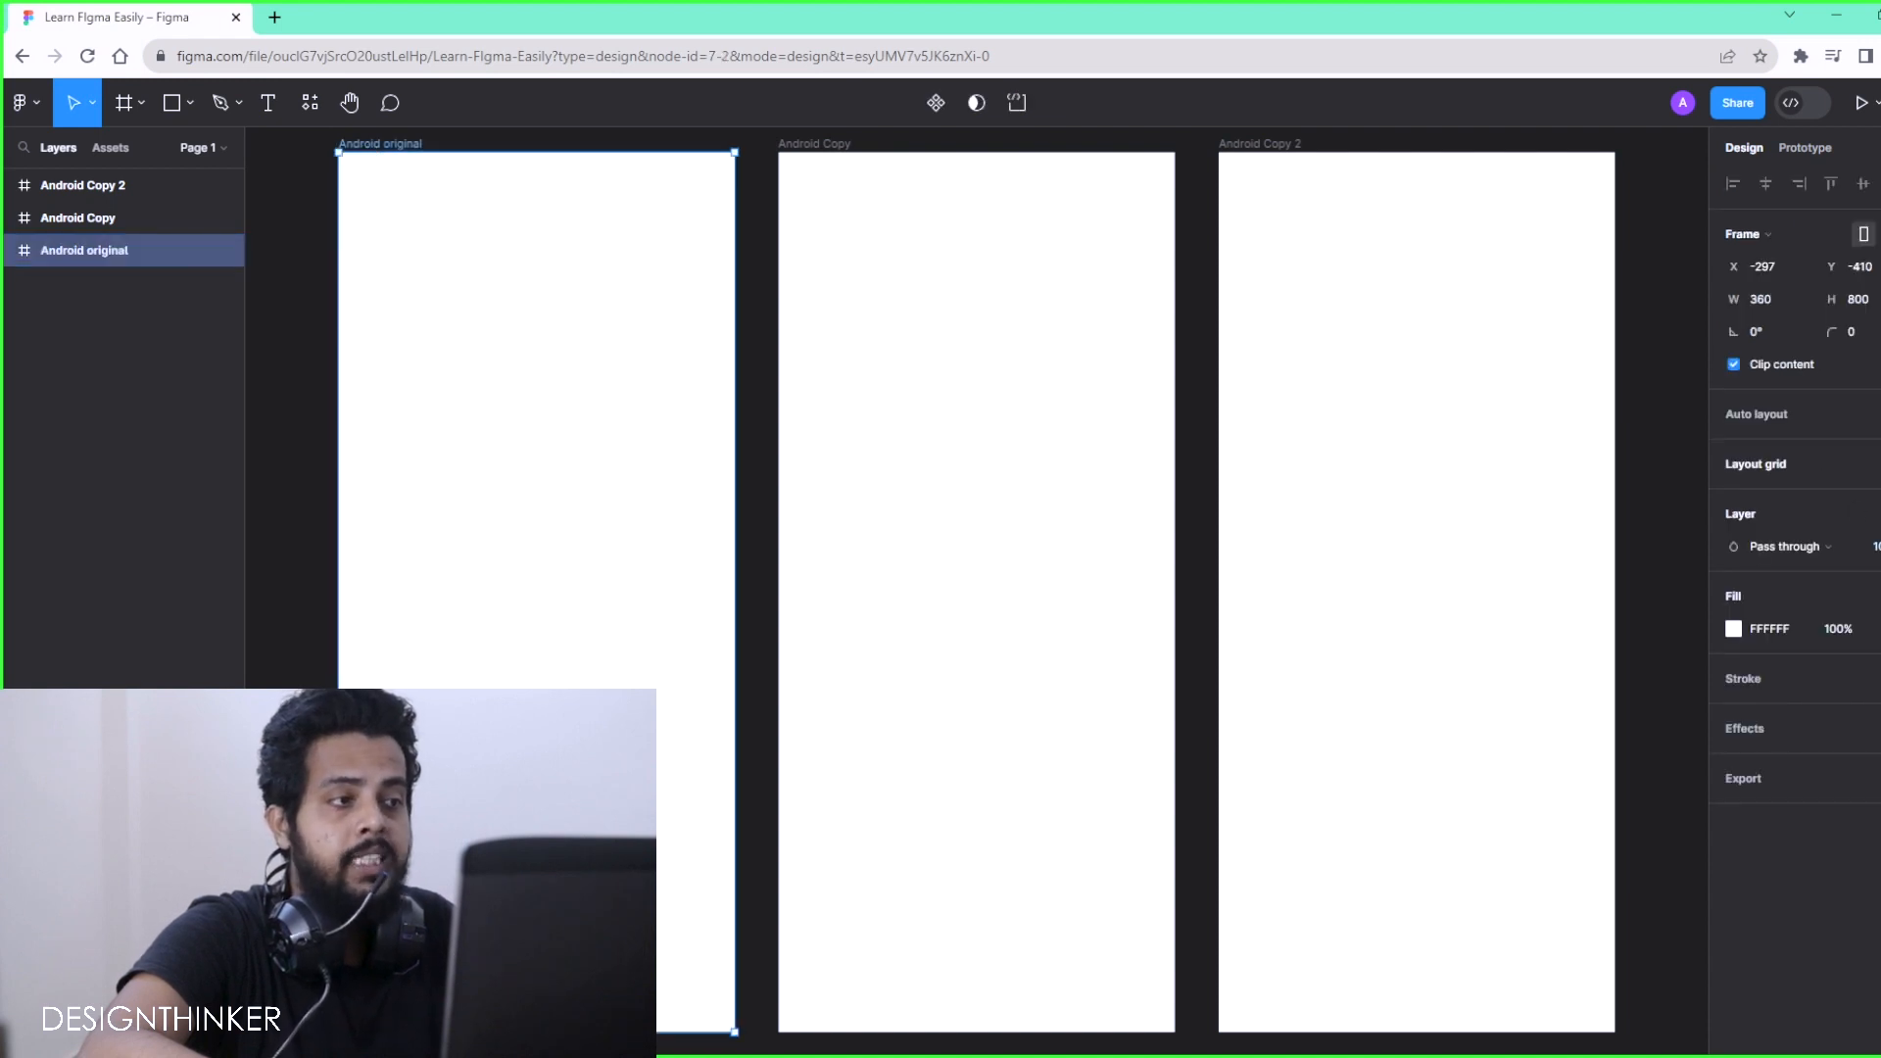
left_click(1864, 464)
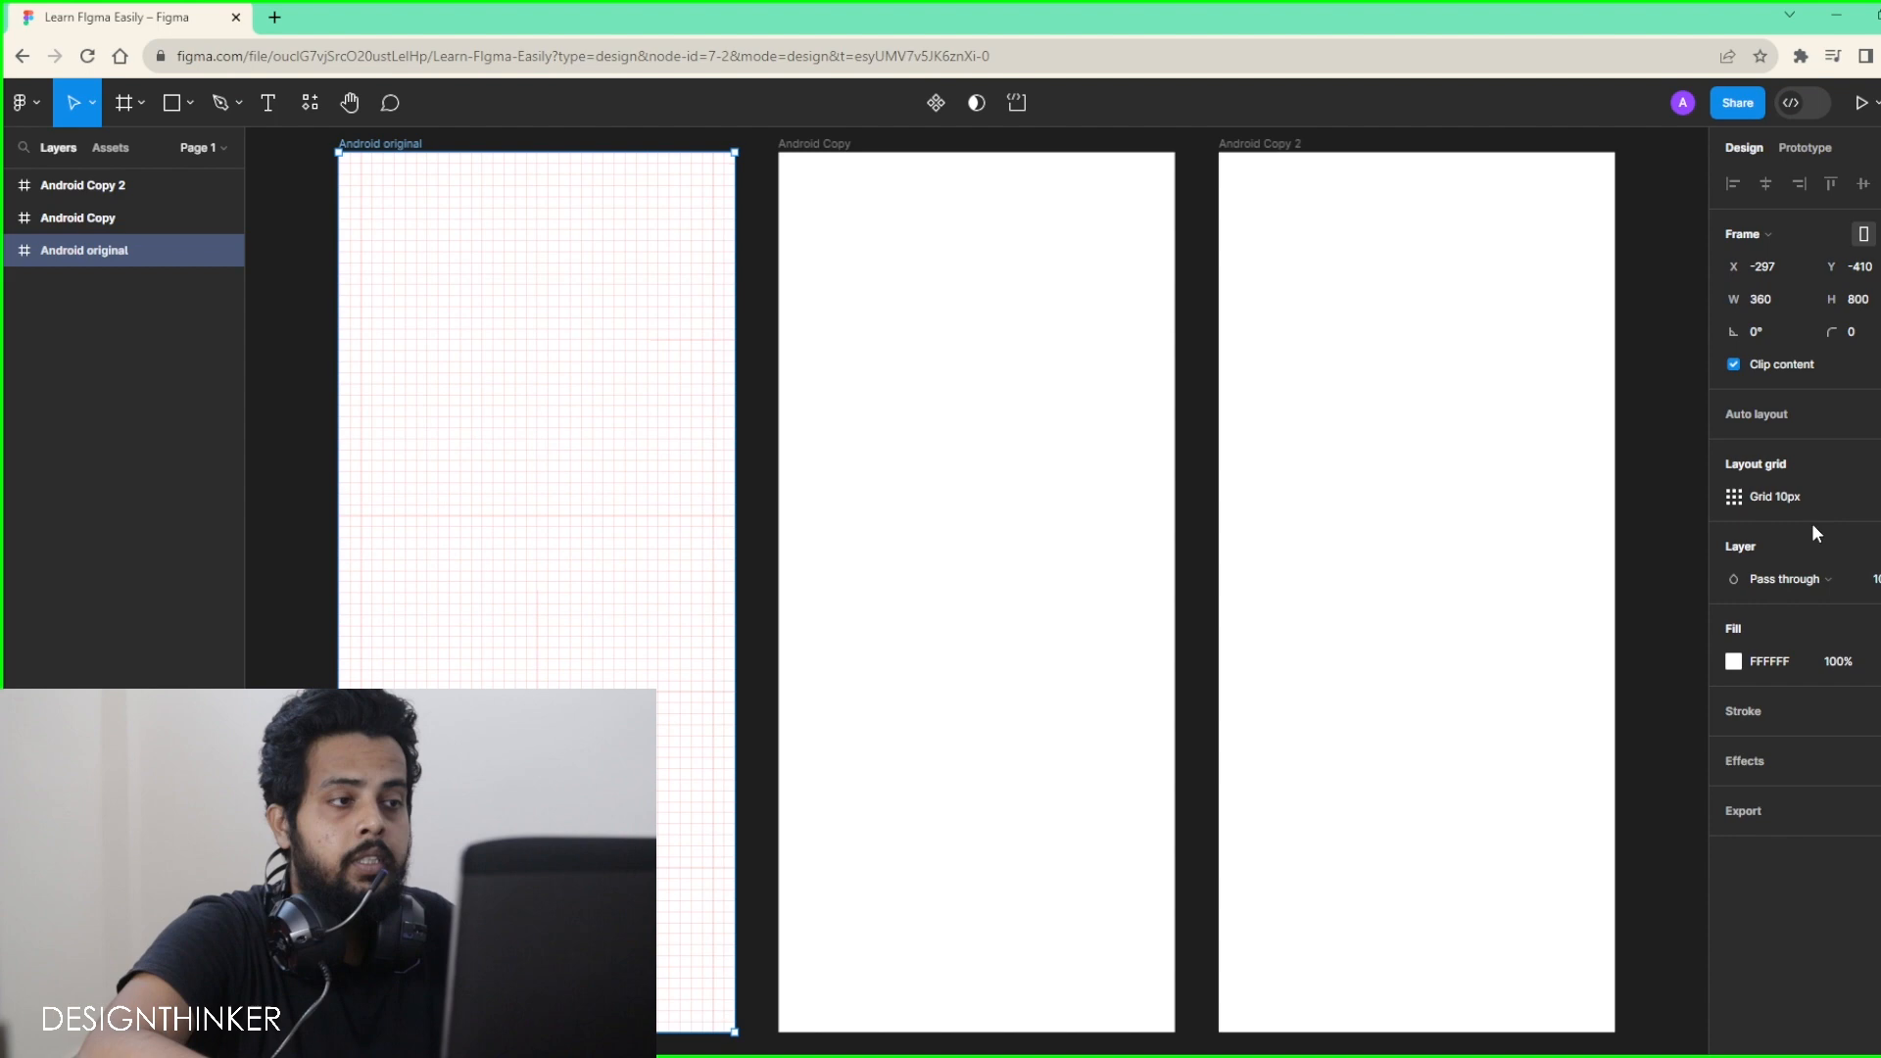
left_click(1734, 497)
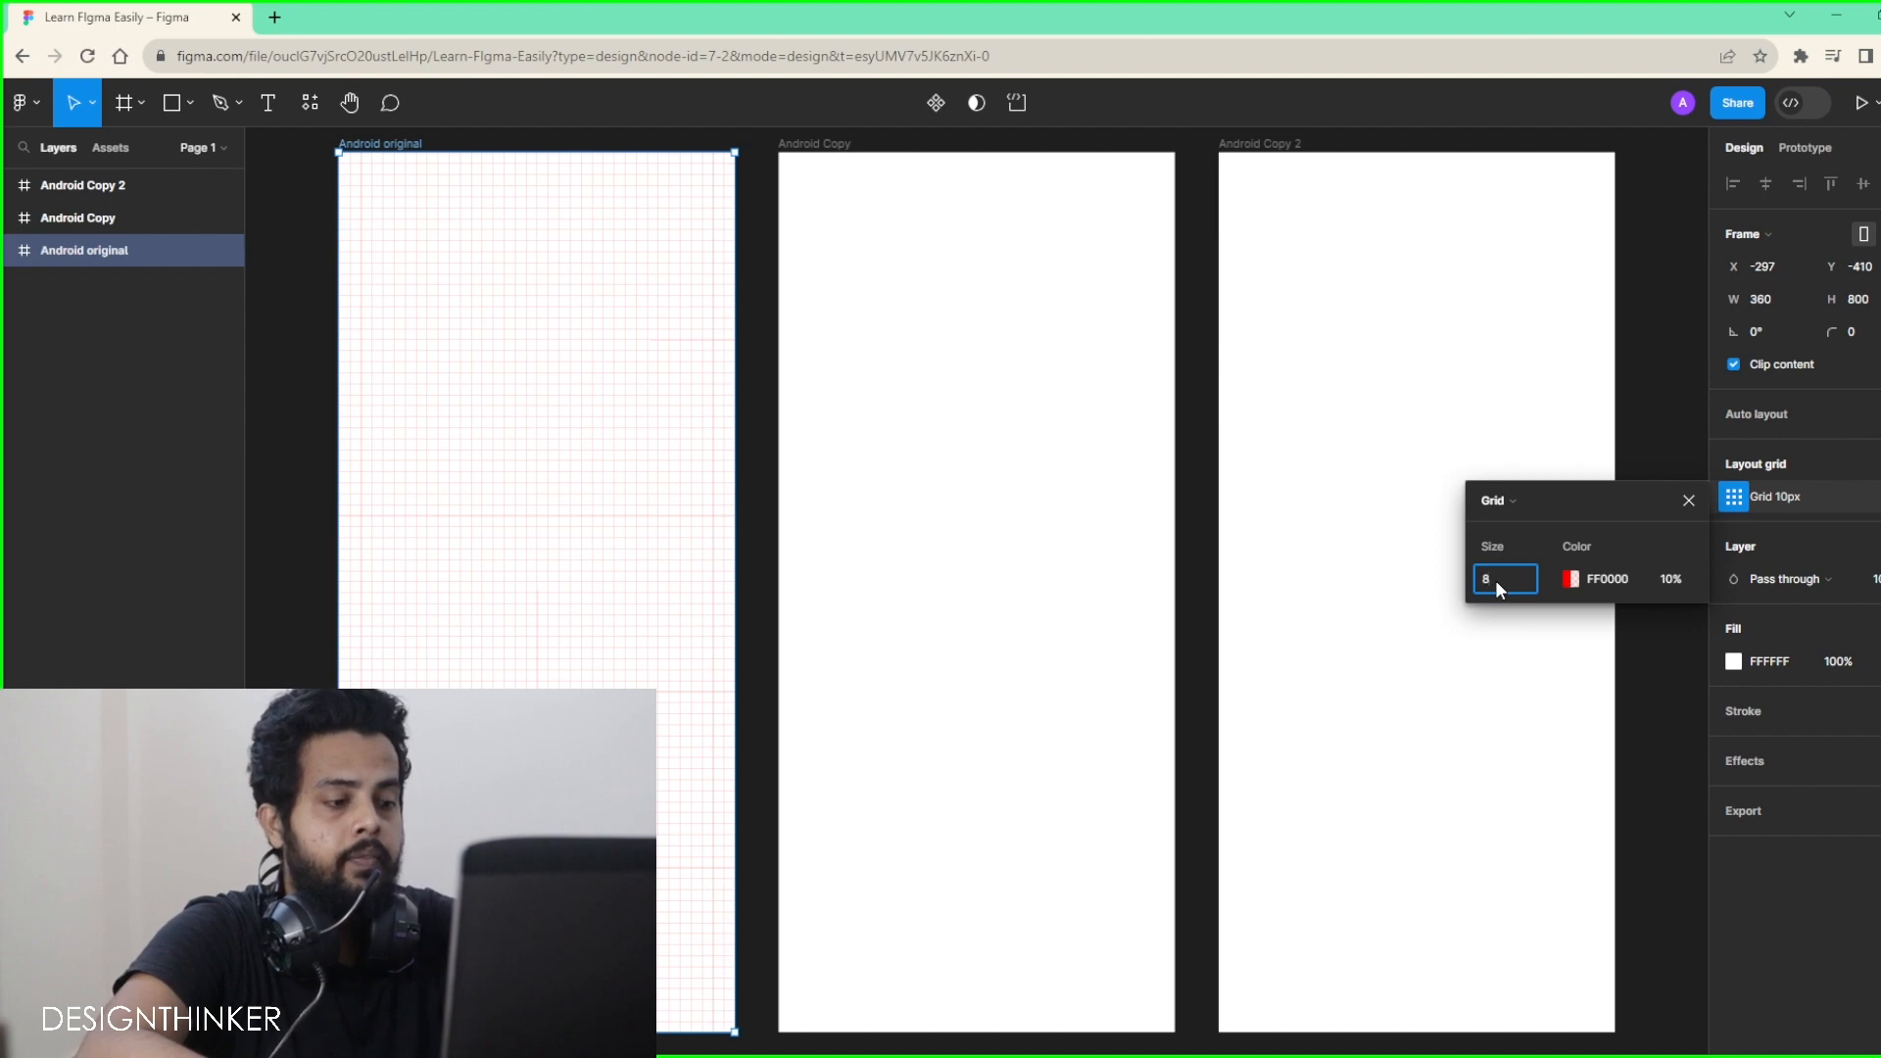
key("Return")
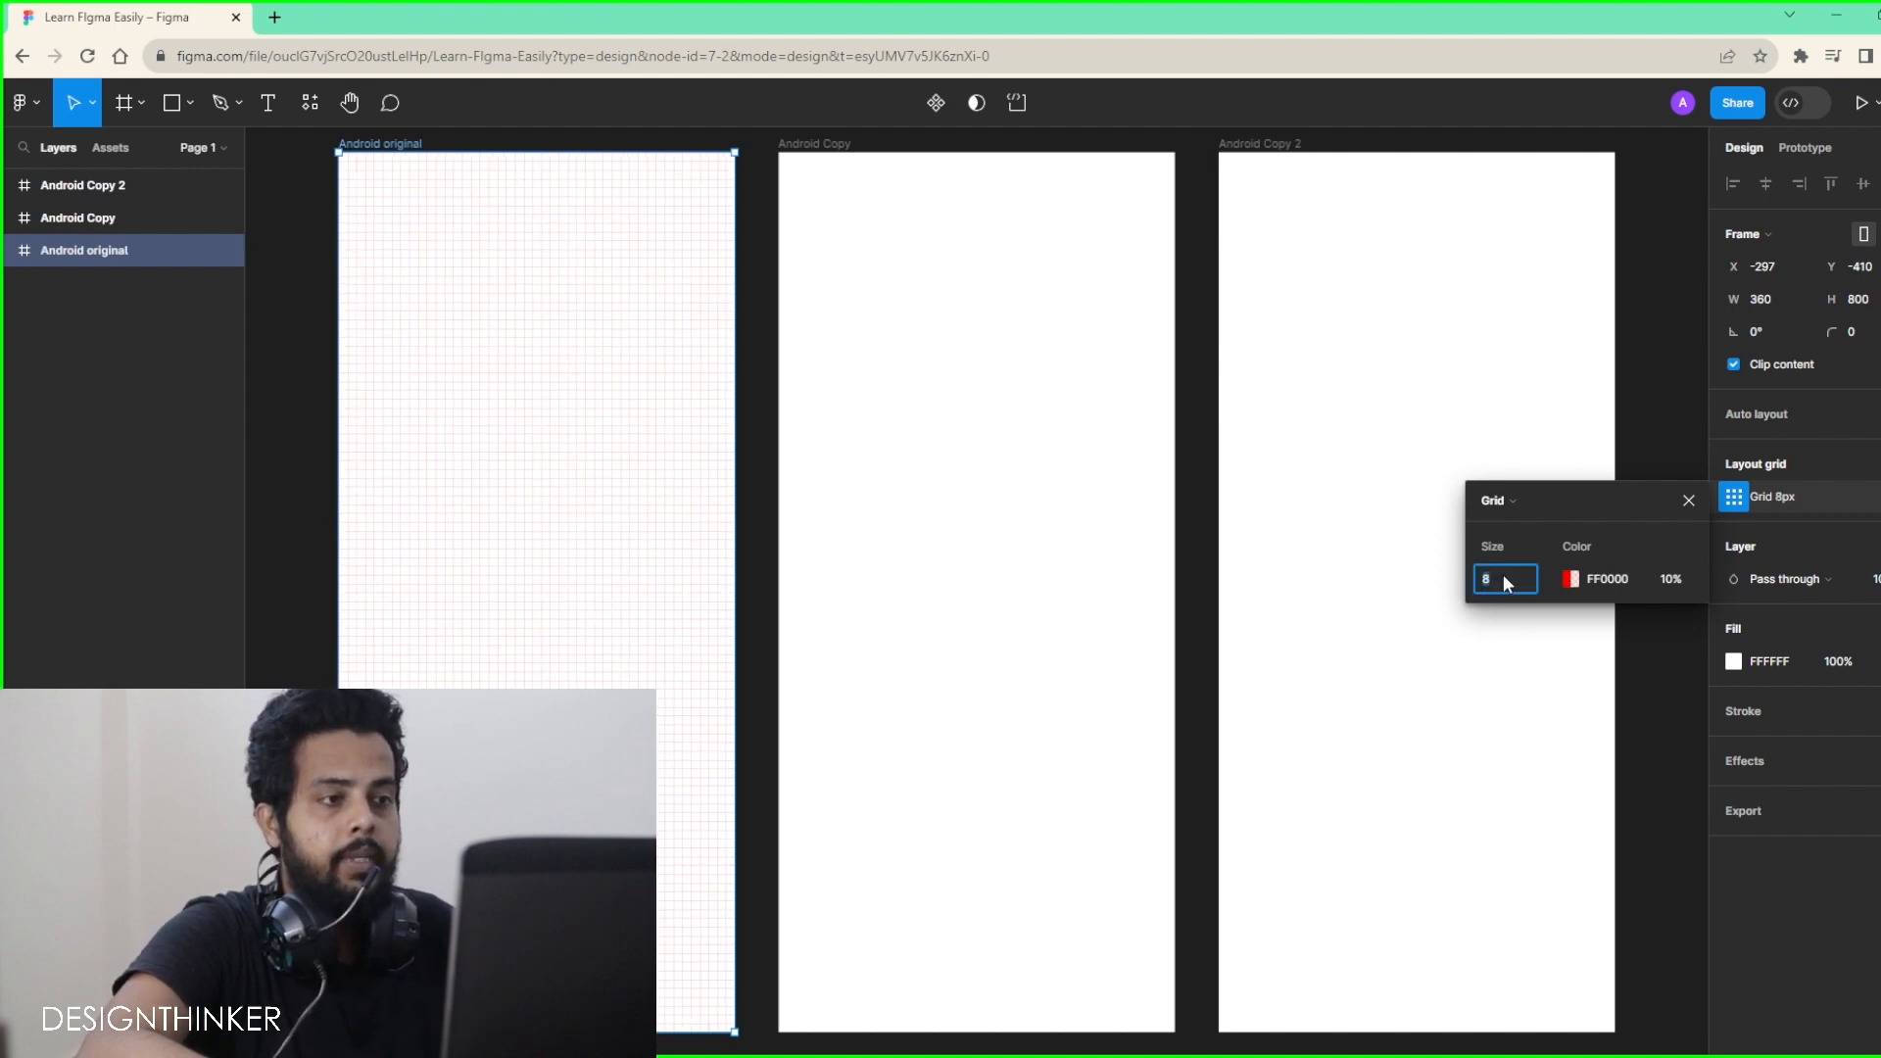
Try a 26 px layout grid on the Android original frame, set the grid size to 260 px and deselect the frame
type("26")
key("Return")
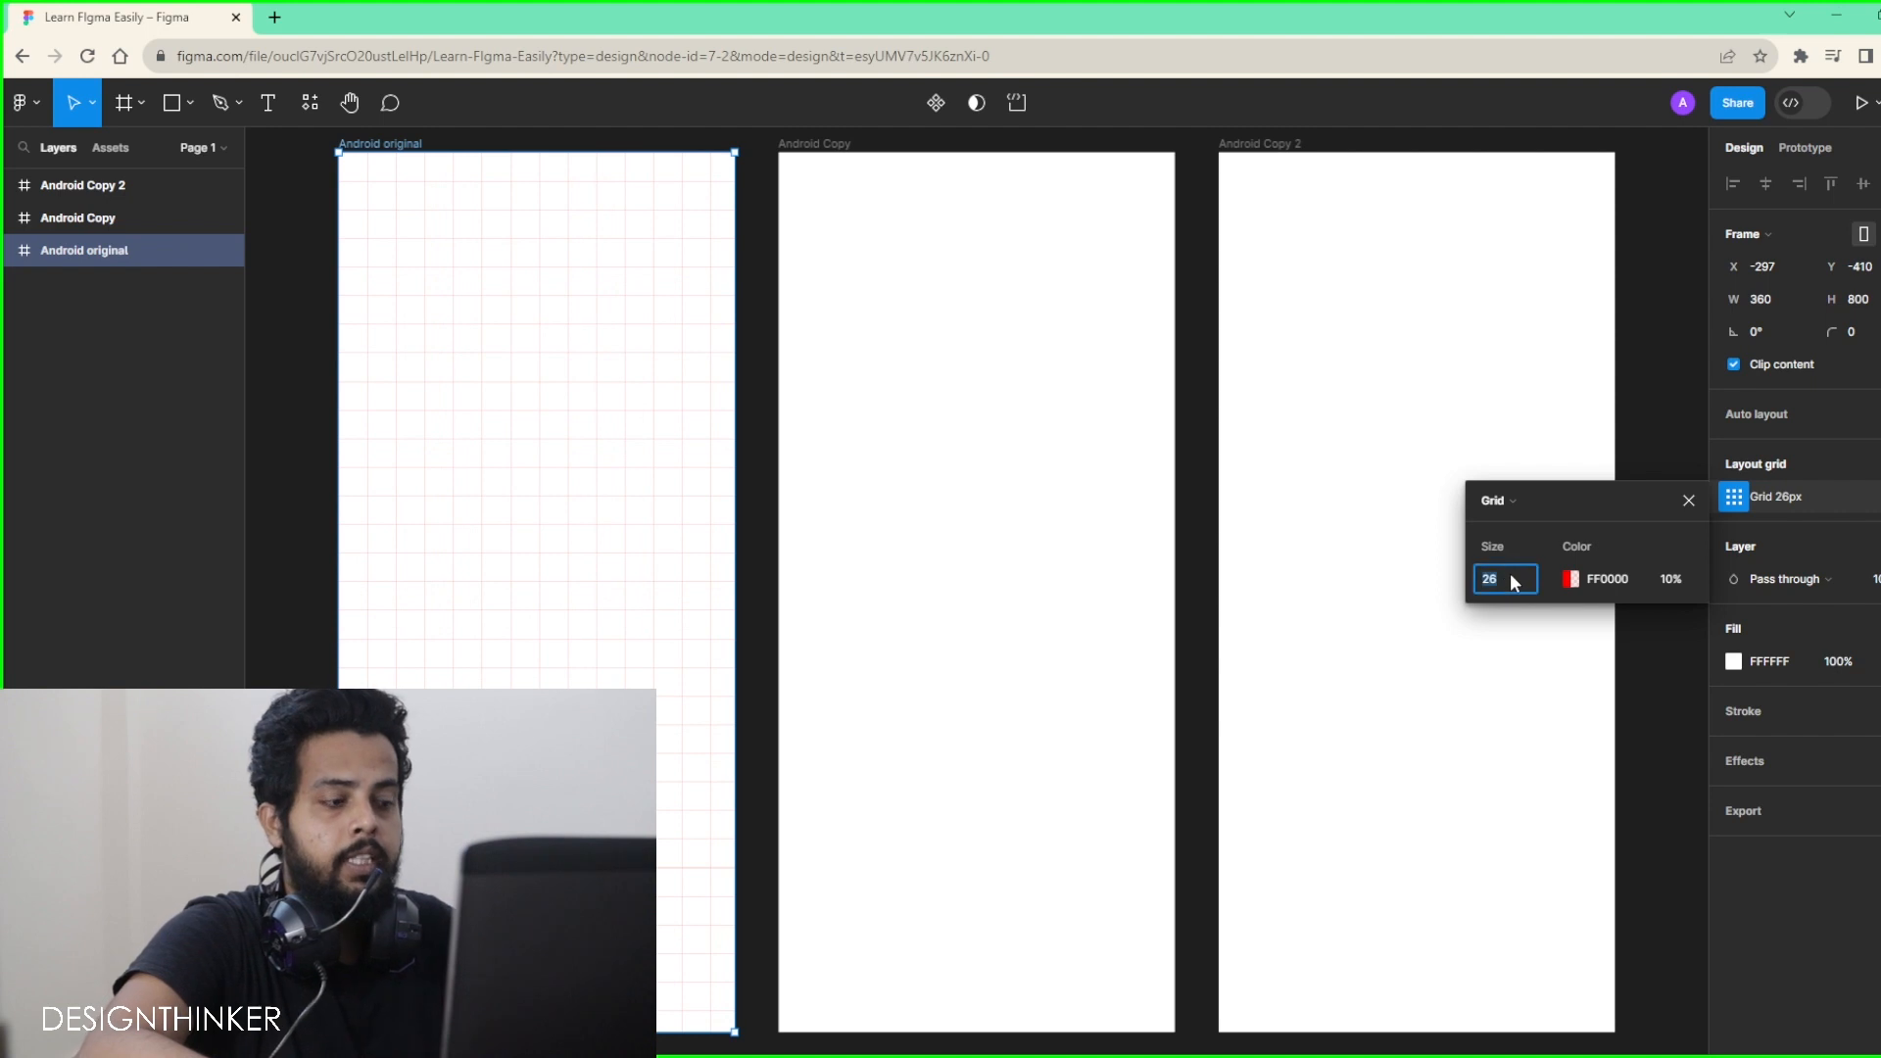
type("260")
key("Return")
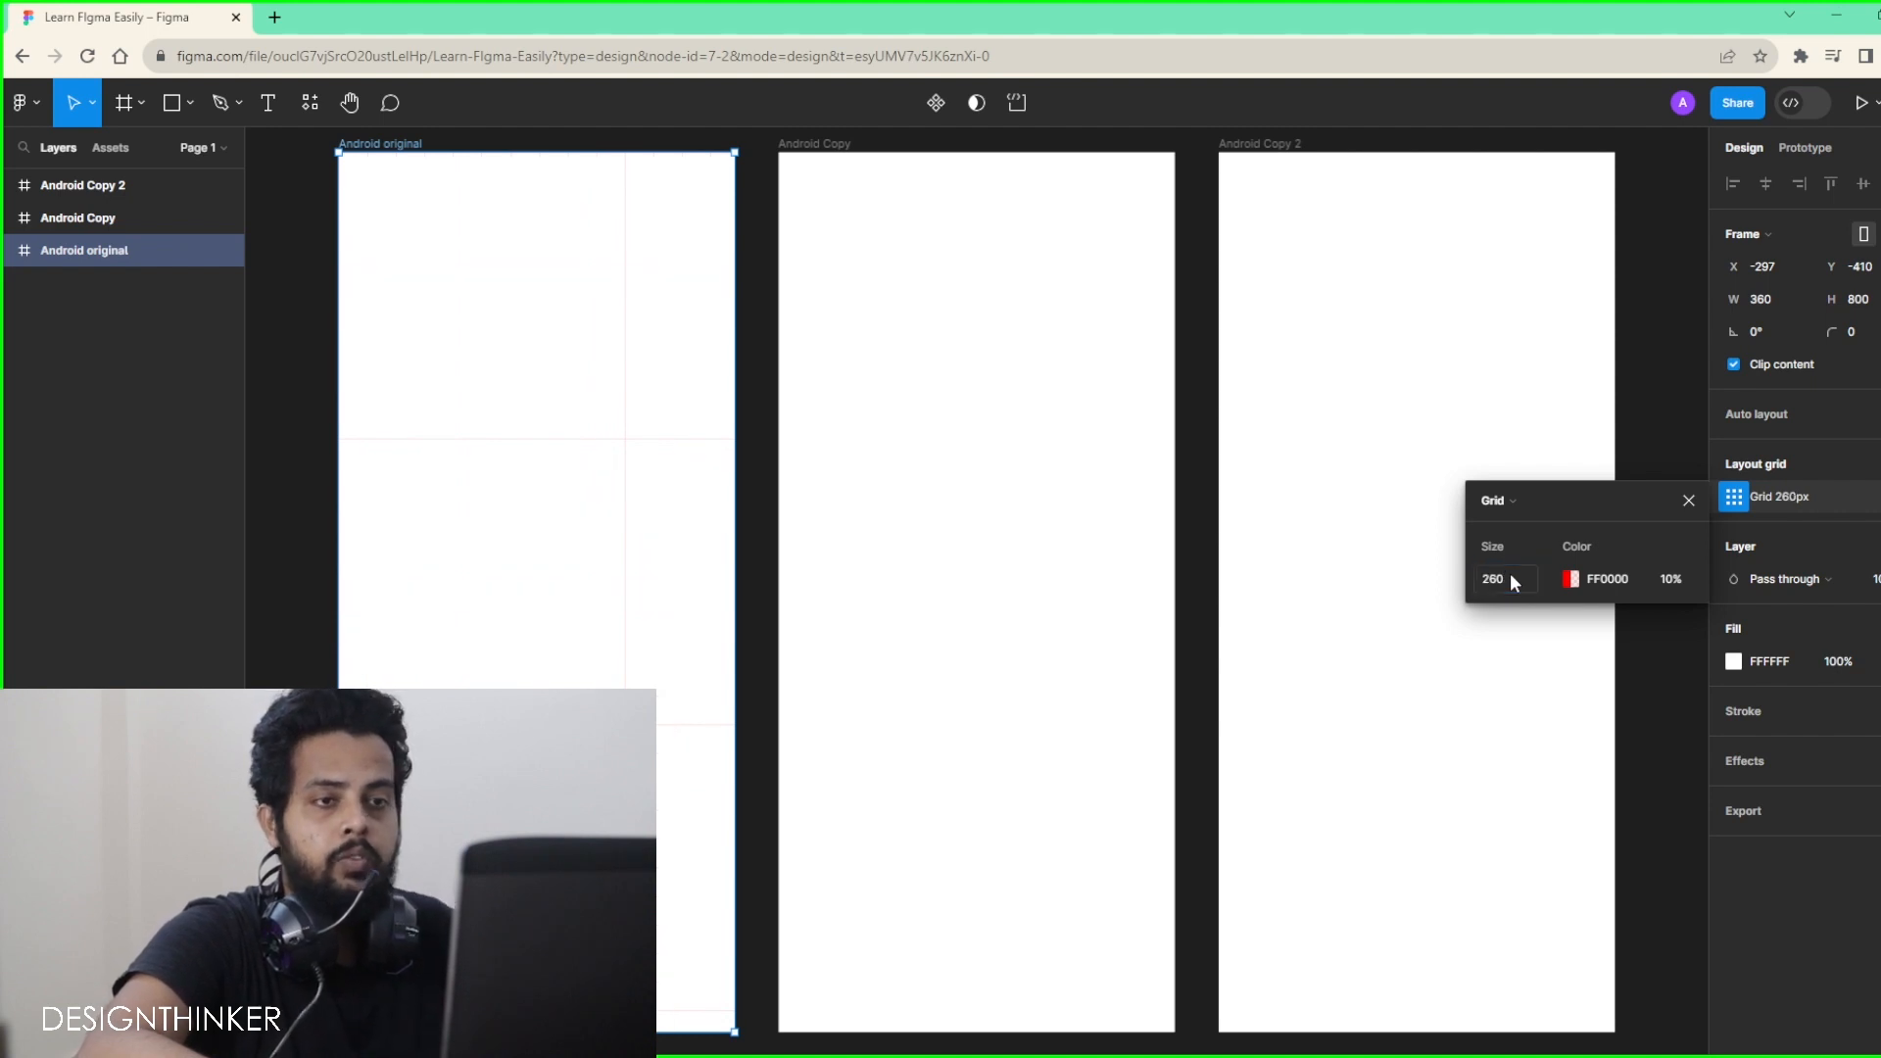
left_click(1681, 396)
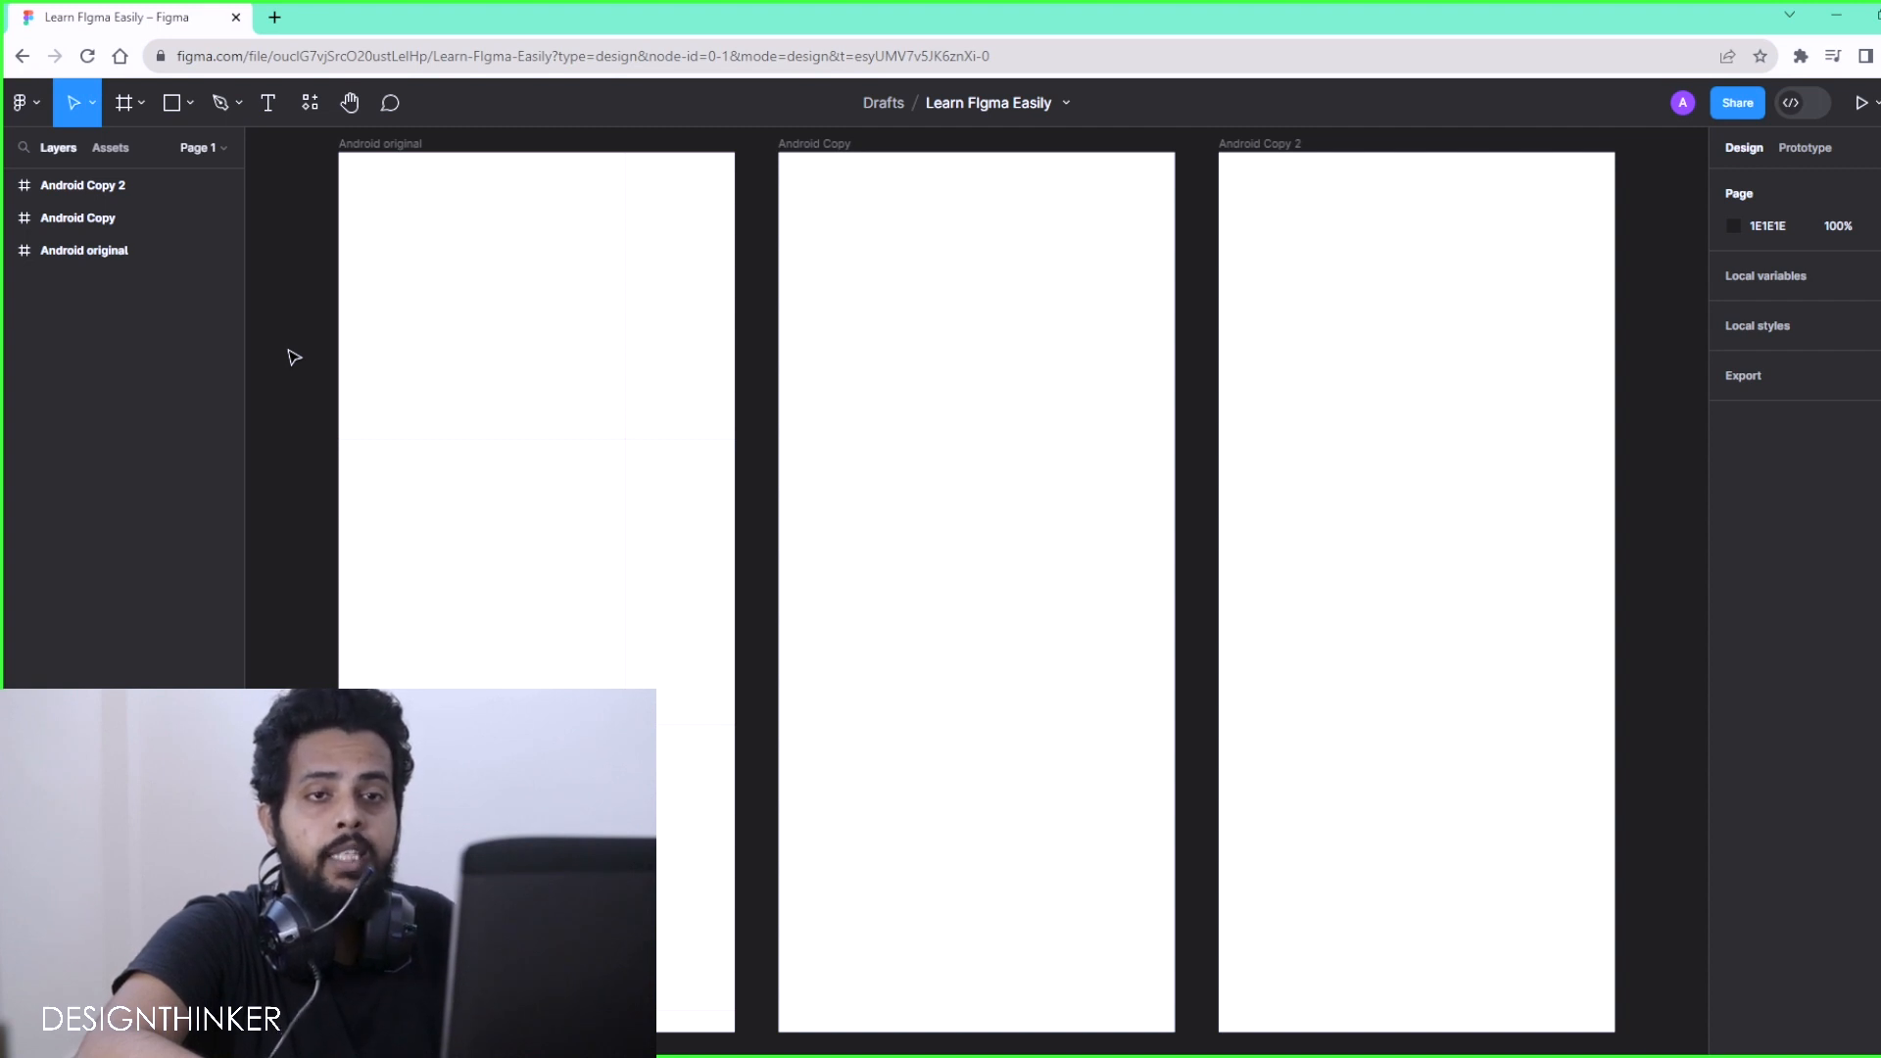
Go back to the recent files overview and reopen the Learn FIgma Easily design file
left_click(36, 108)
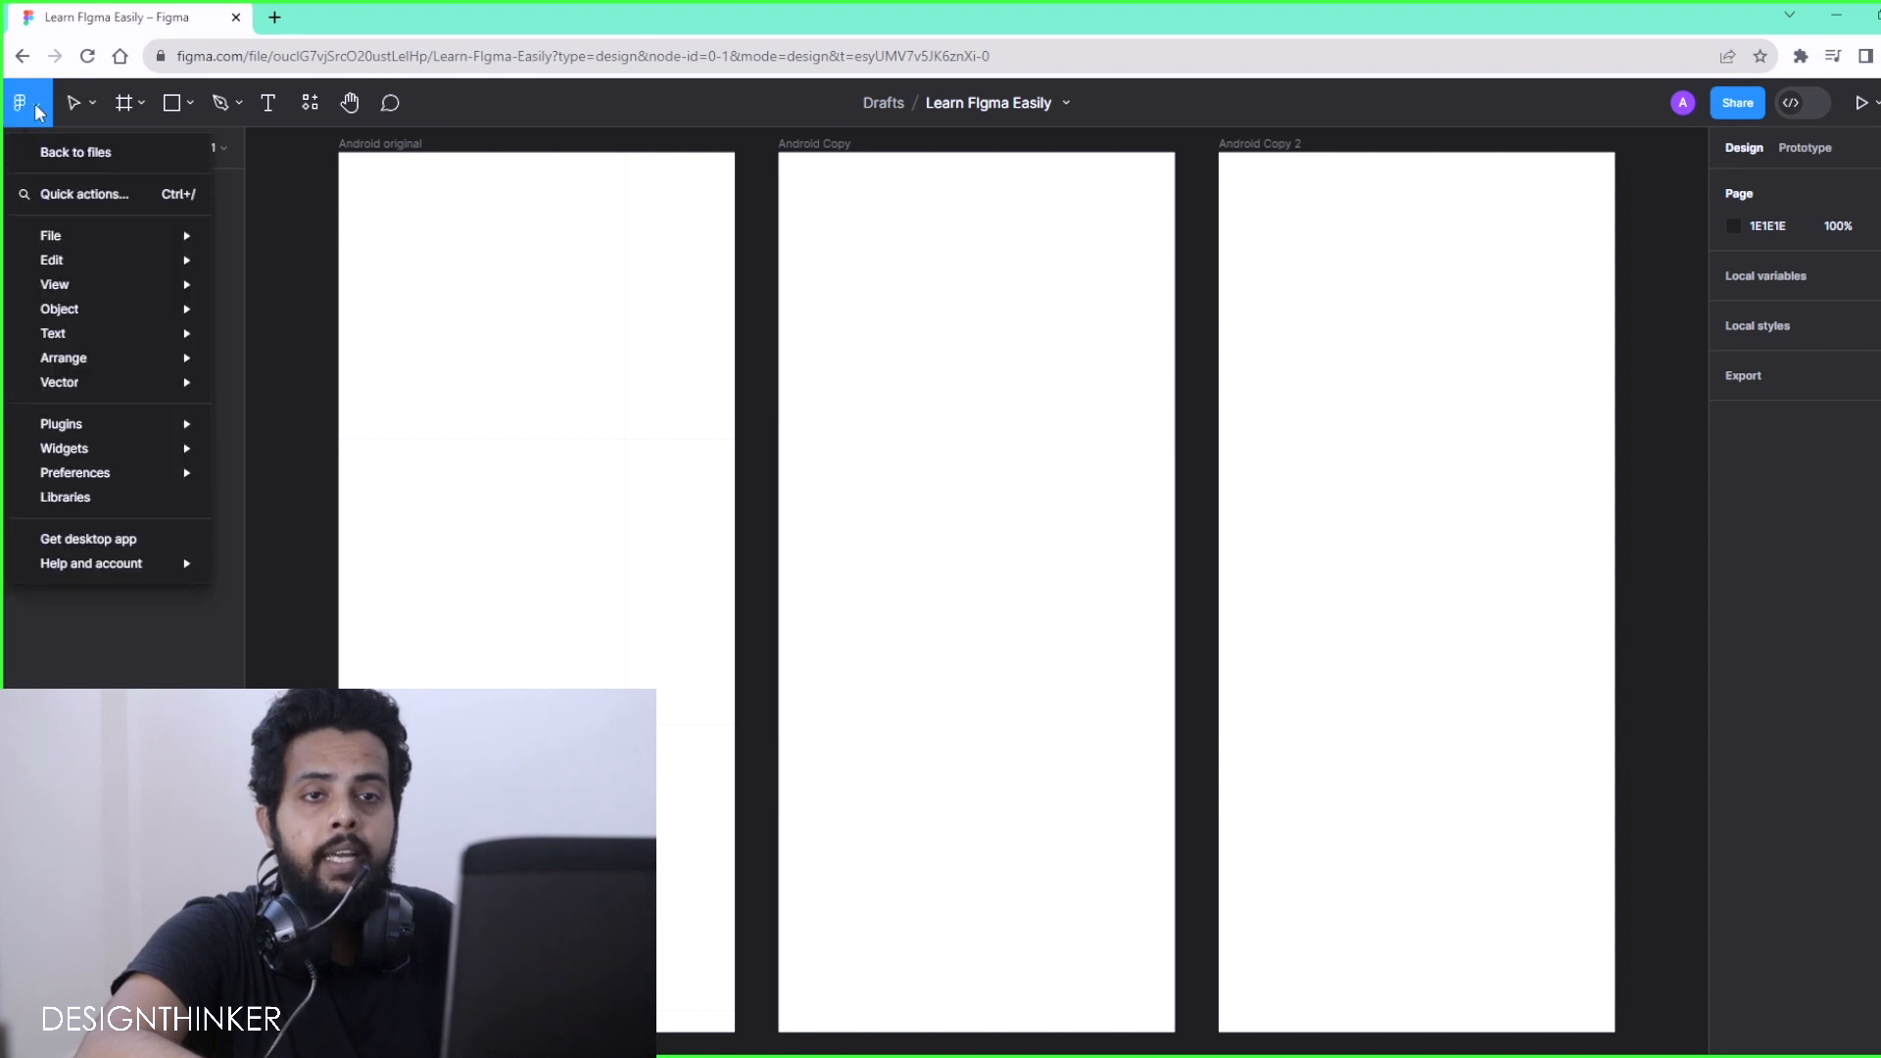
left_click(67, 154)
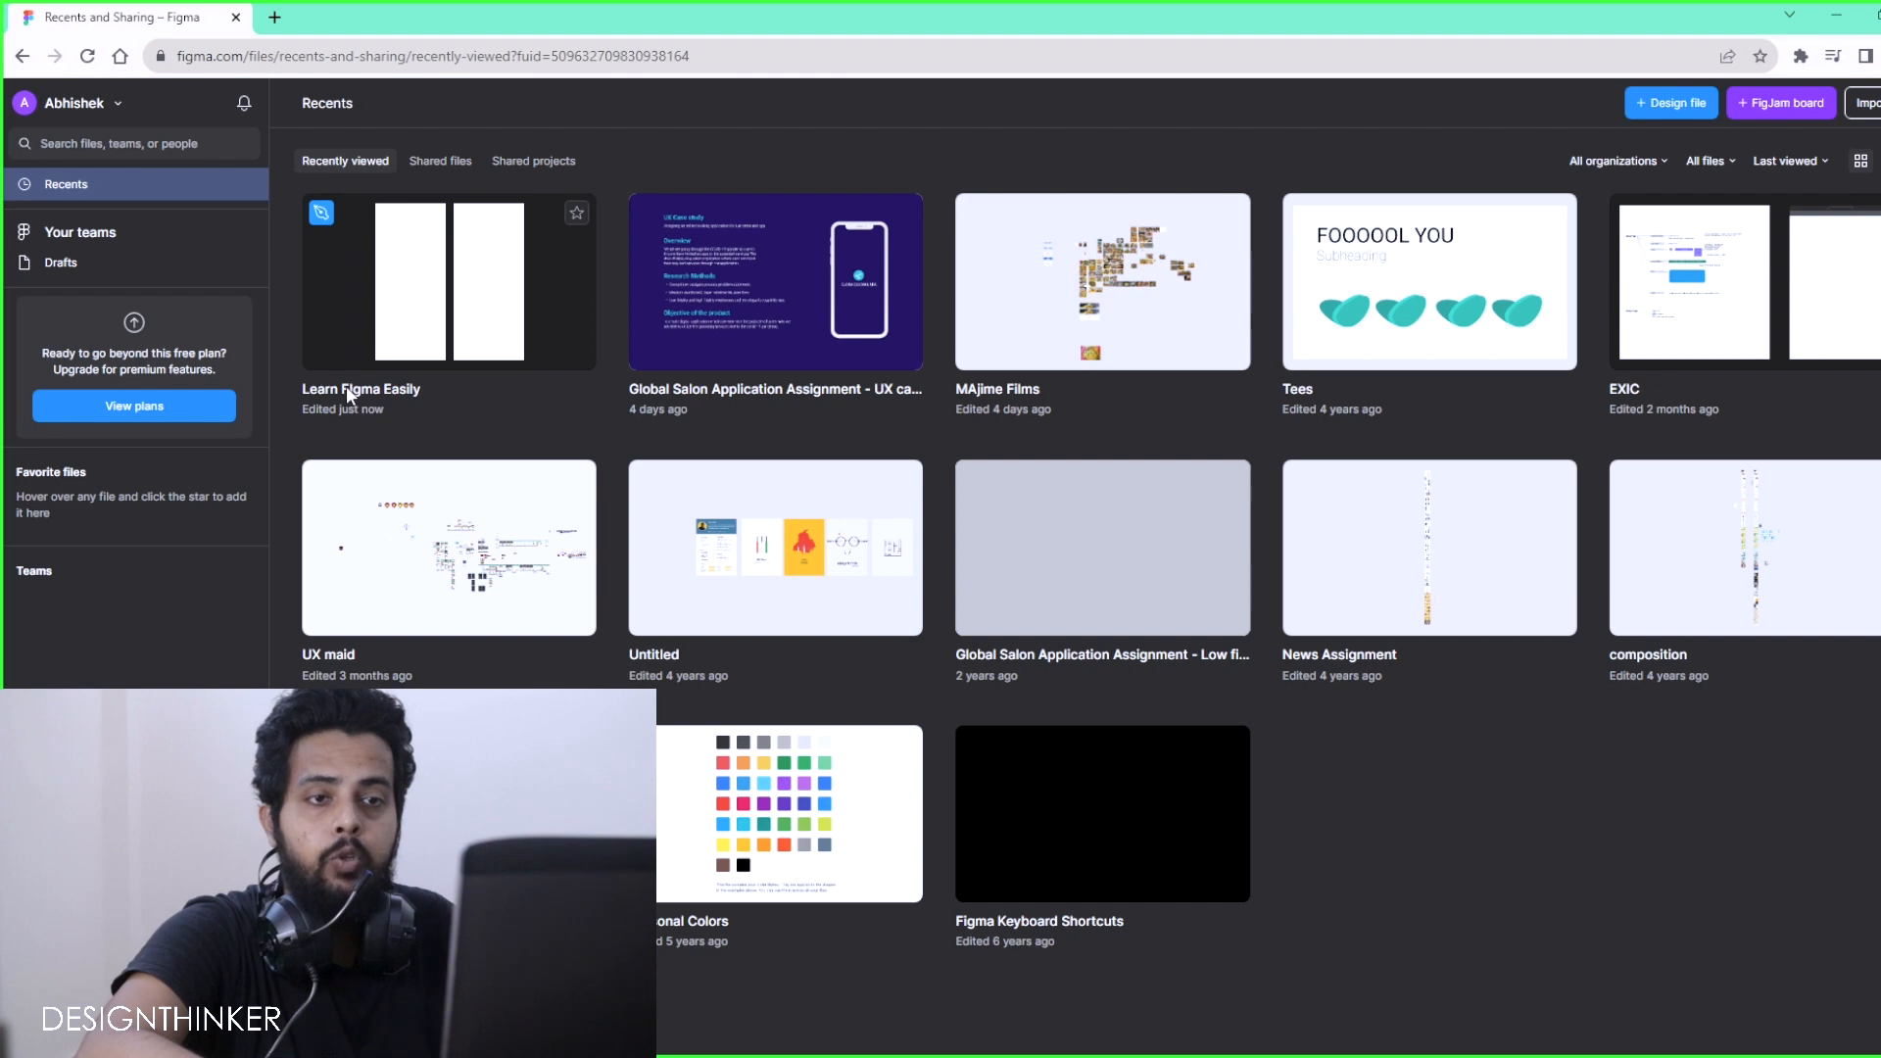
double_click(448, 309)
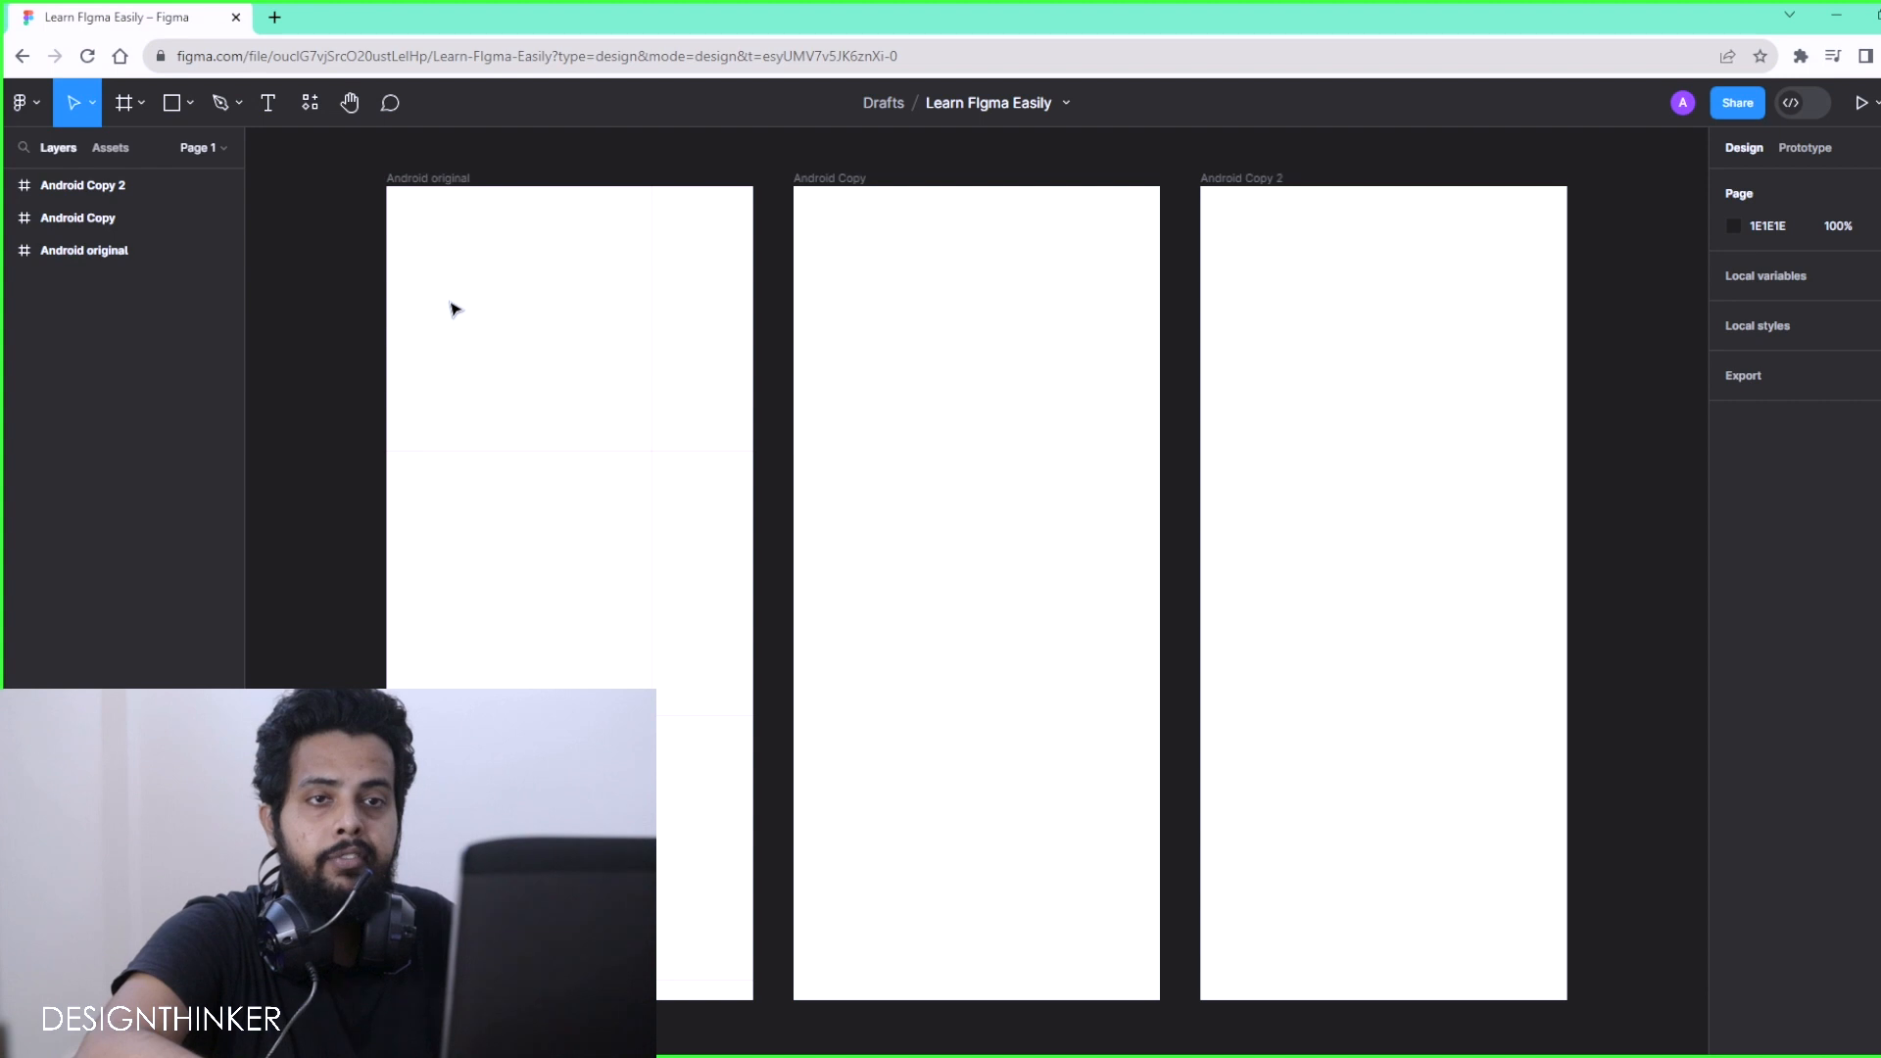
left_click(21, 102)
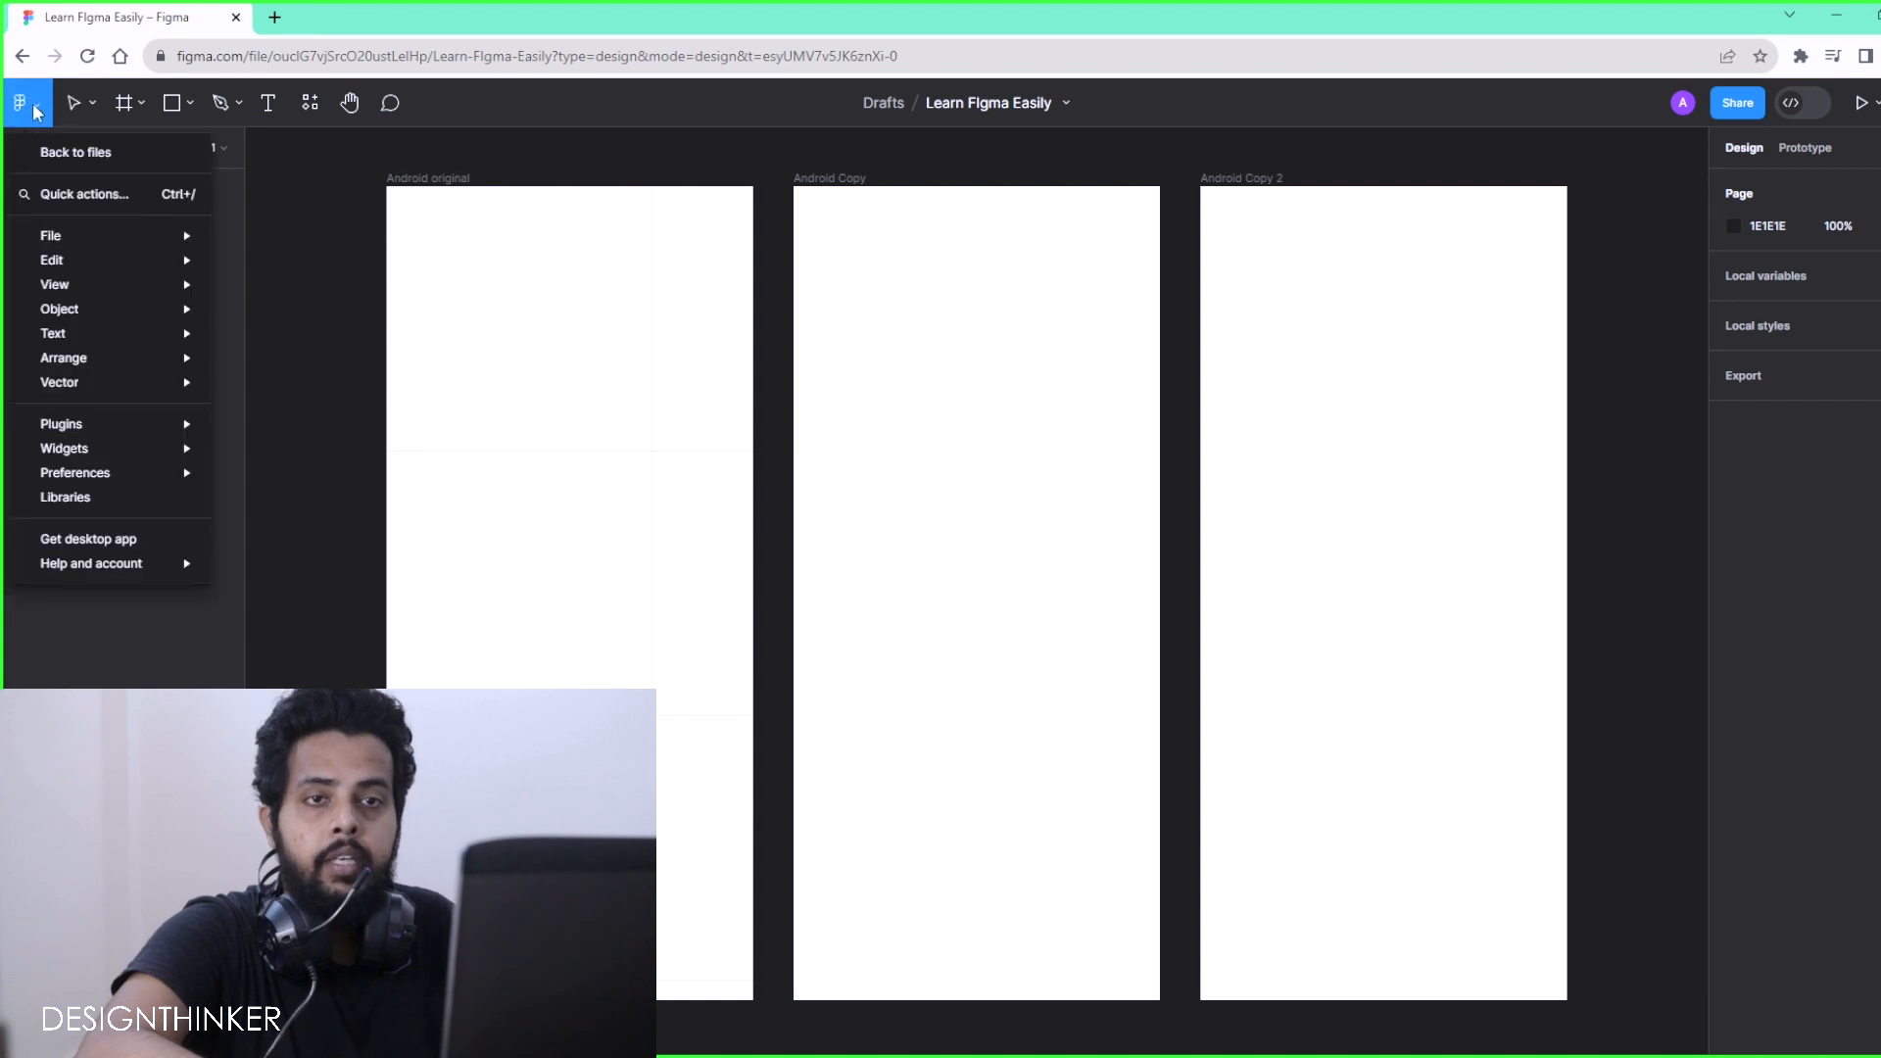
mouse_move(68, 262)
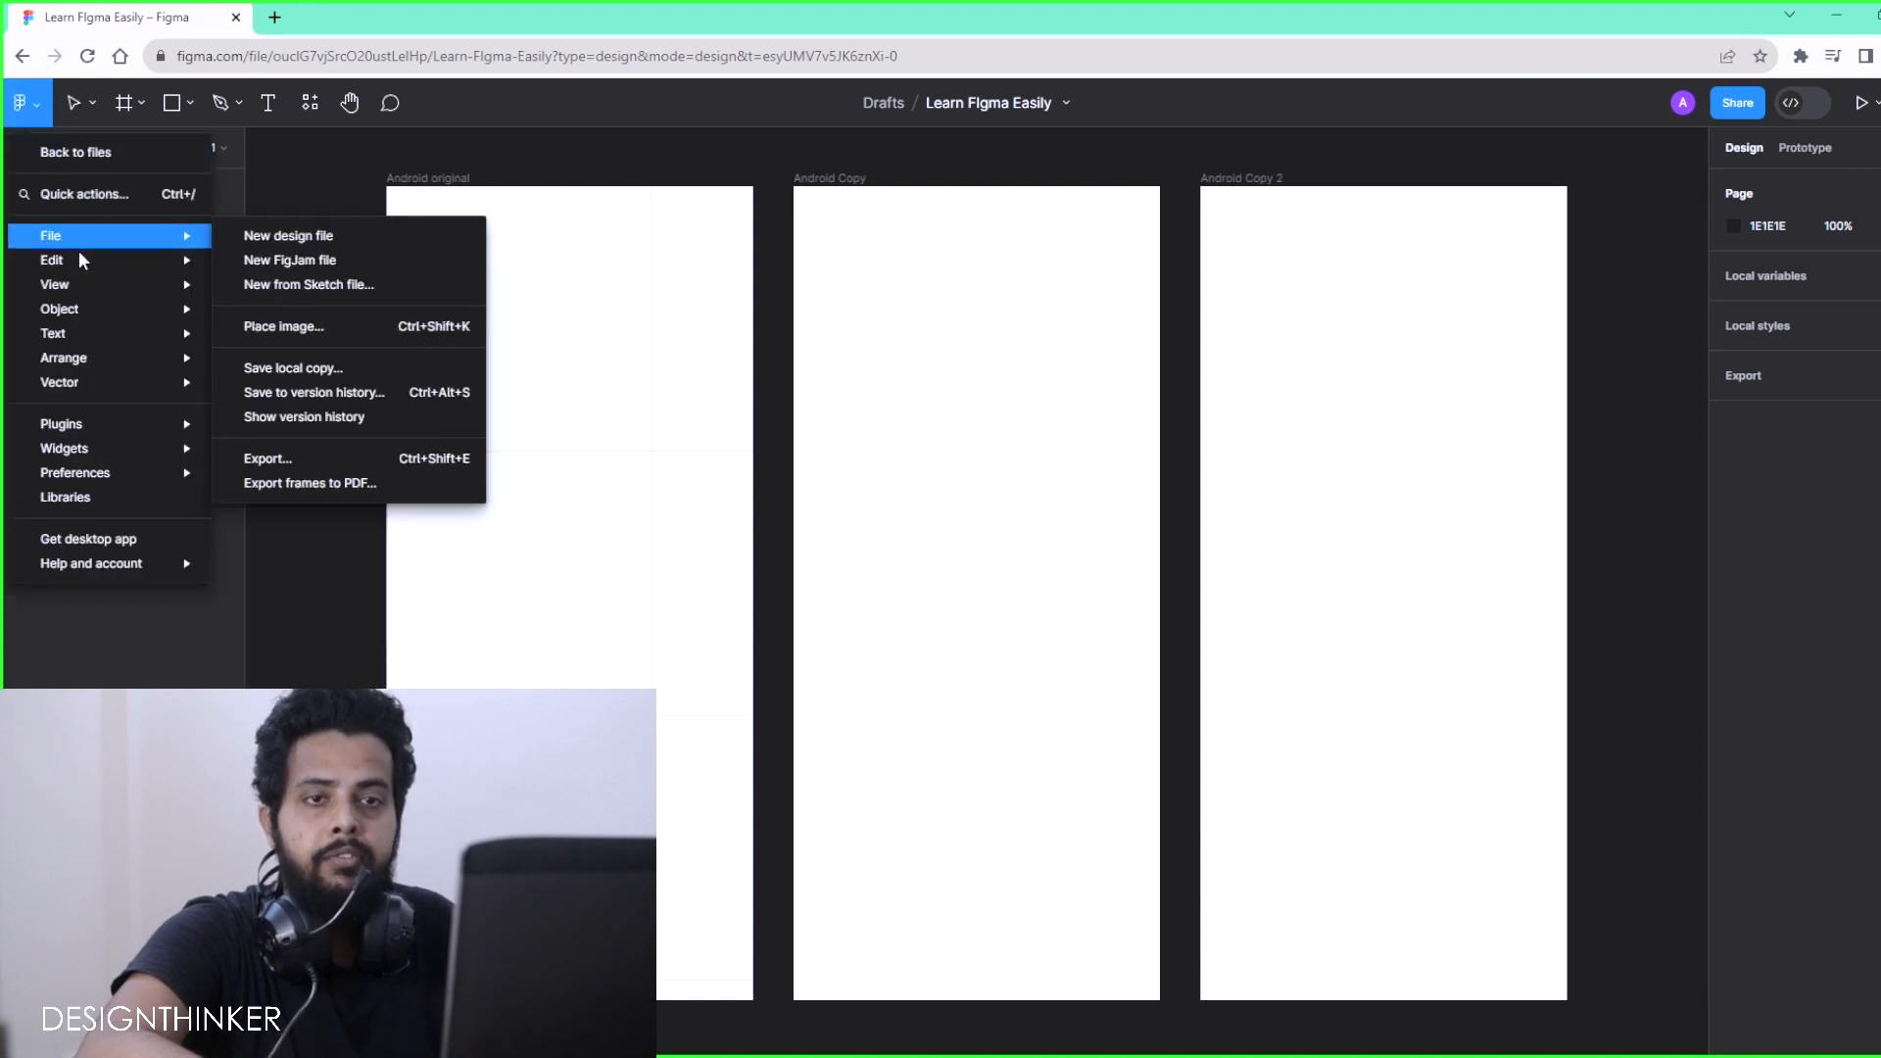
mouse_move(89, 294)
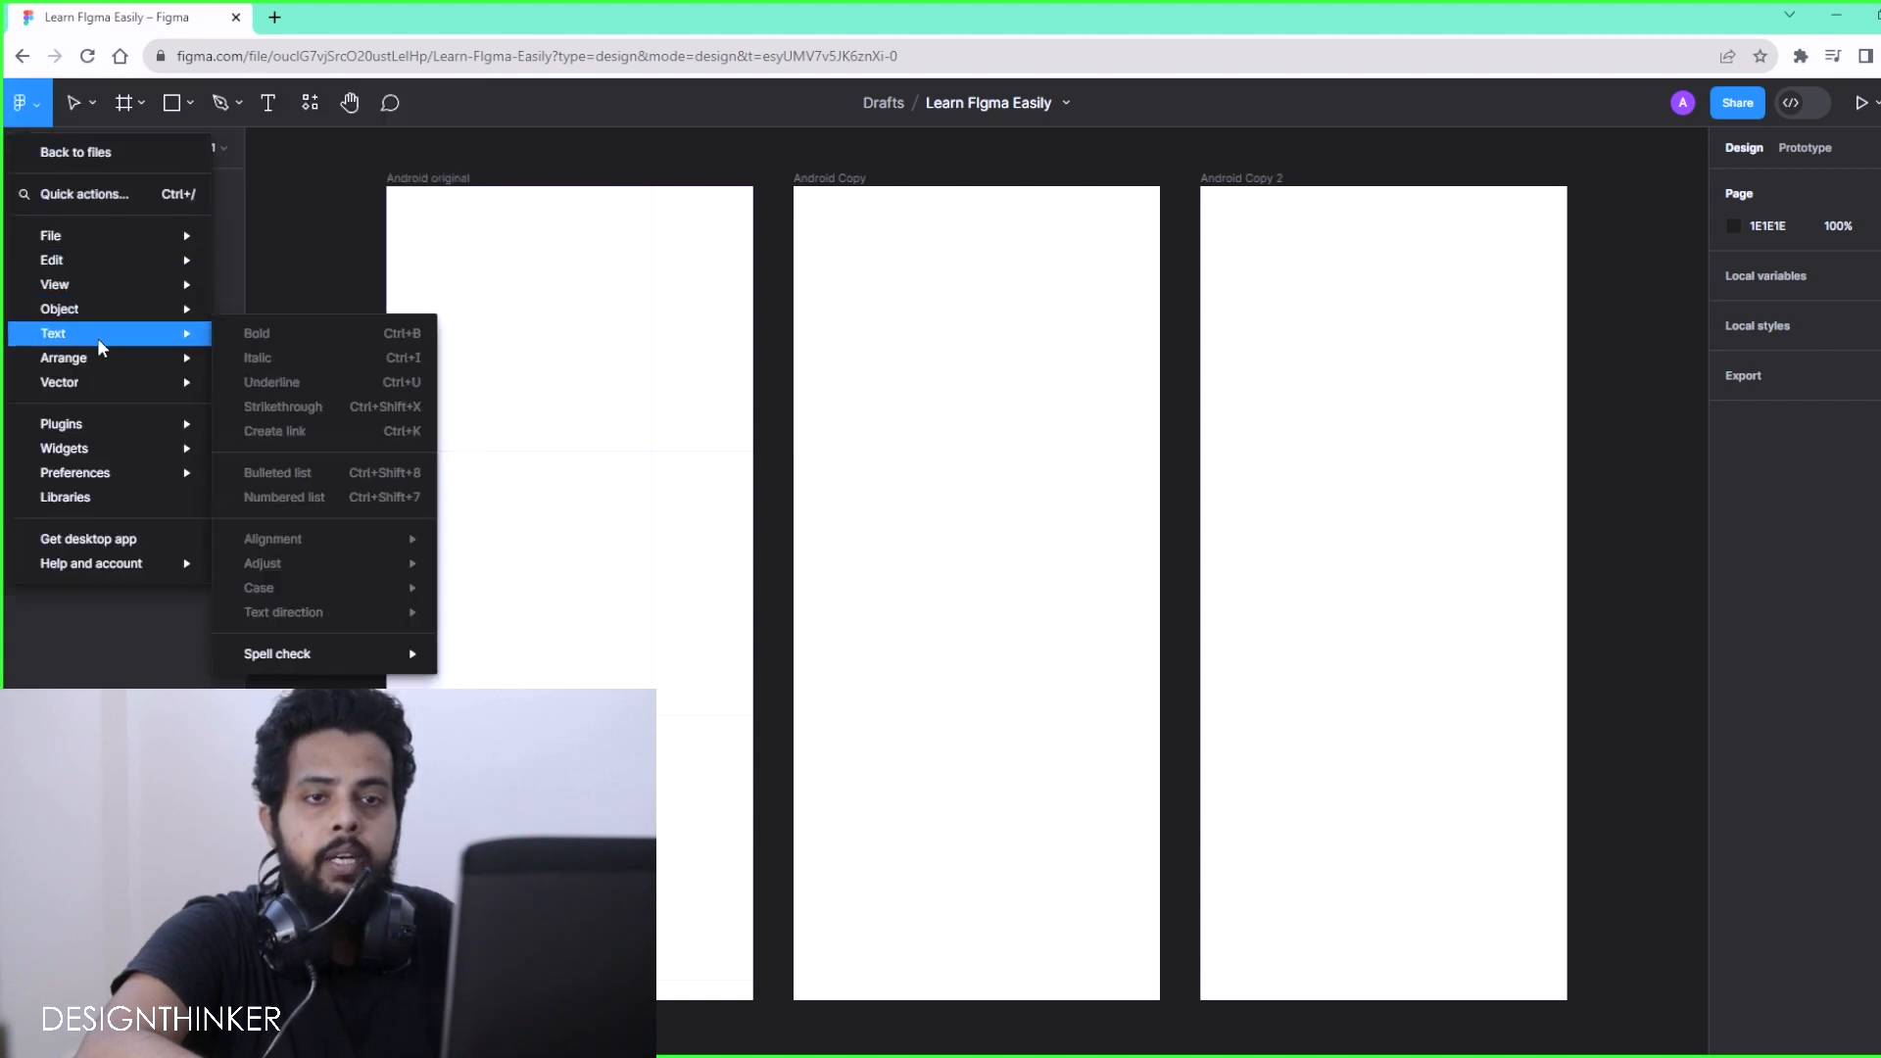